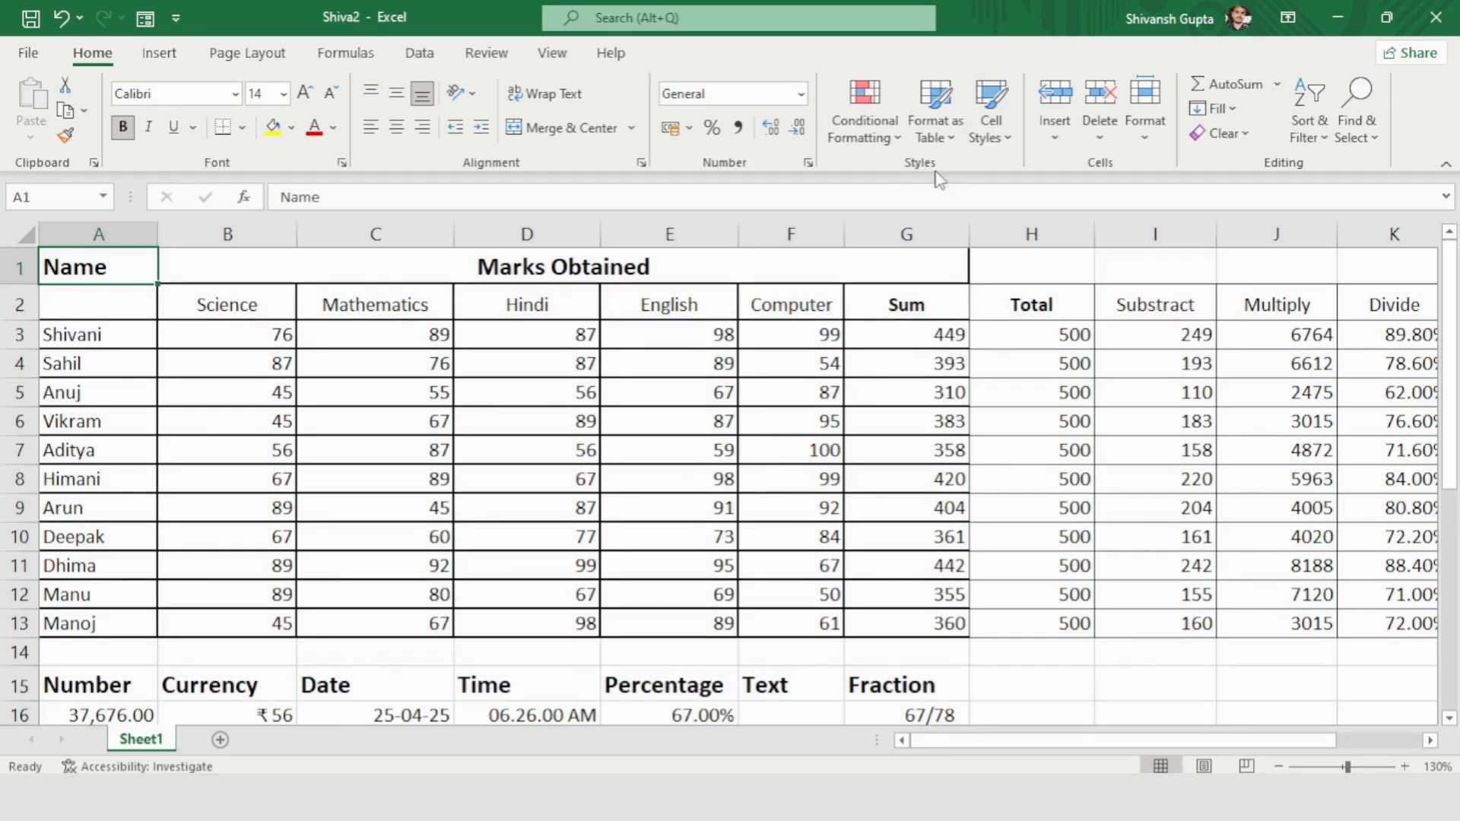
pyautogui.click(875, 141)
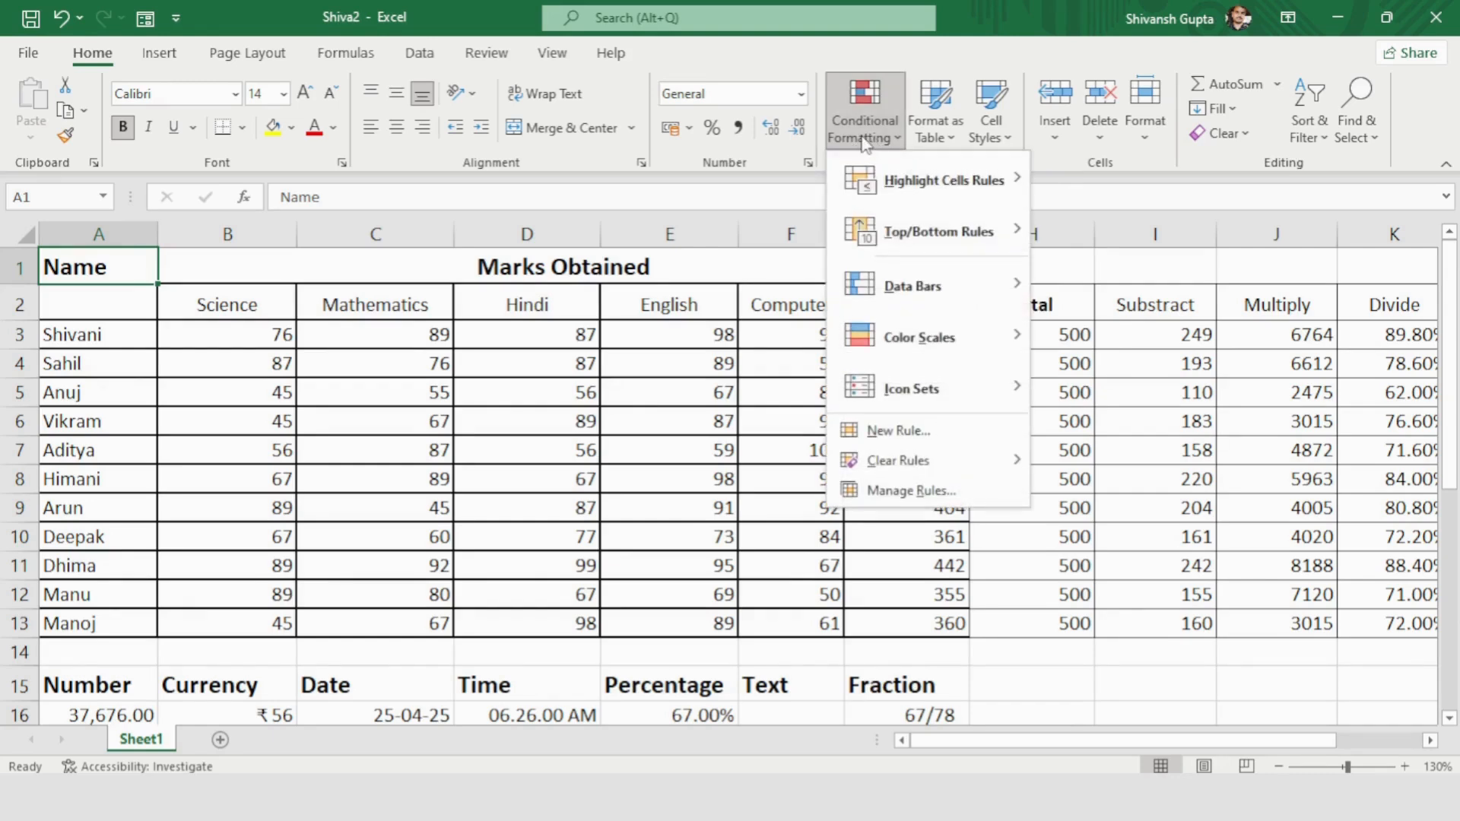
pyautogui.click(865, 140)
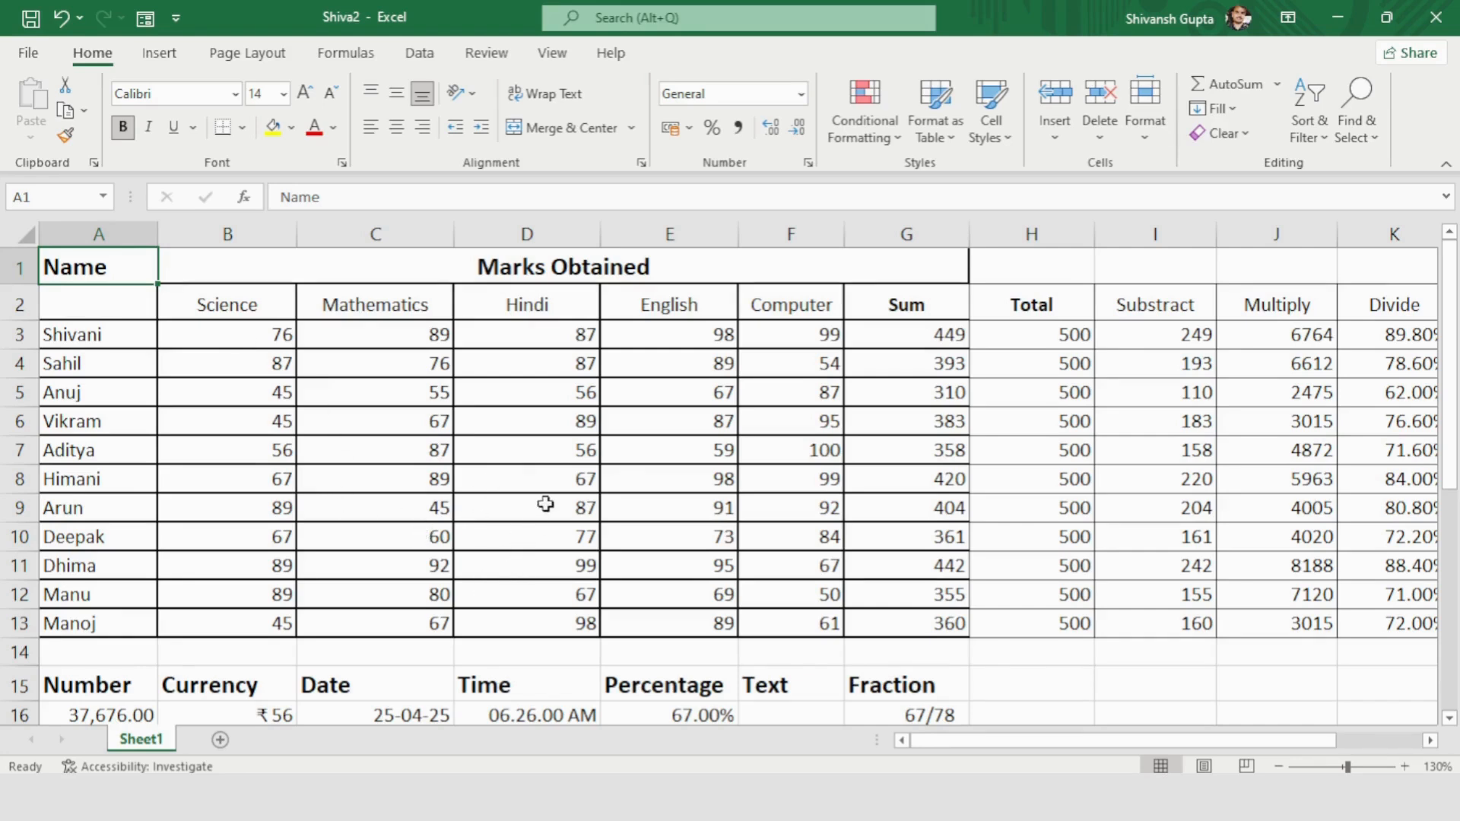
pyautogui.click(865, 121)
pyautogui.moveTo(904, 190)
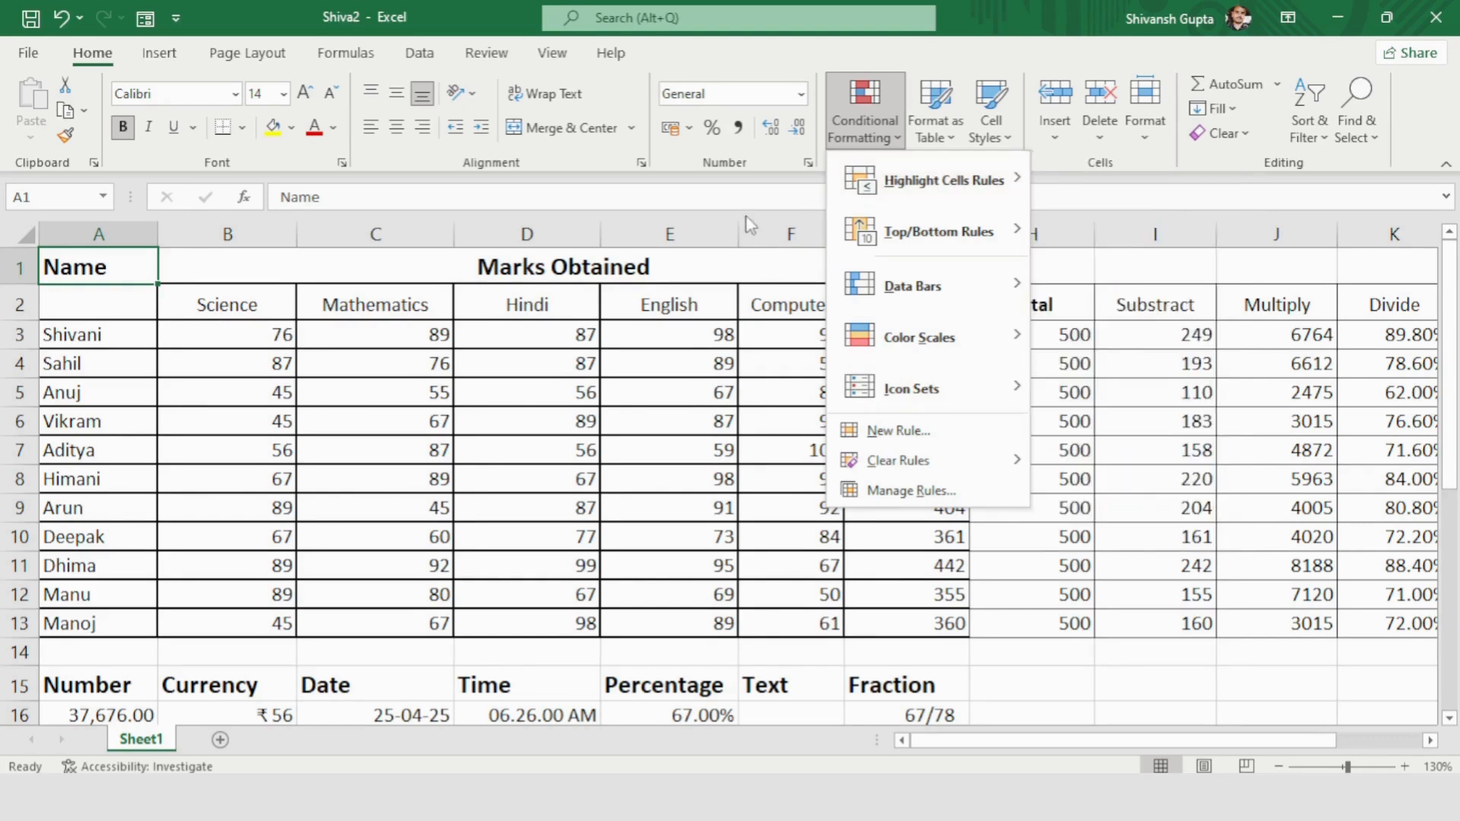
pyautogui.click(754, 261)
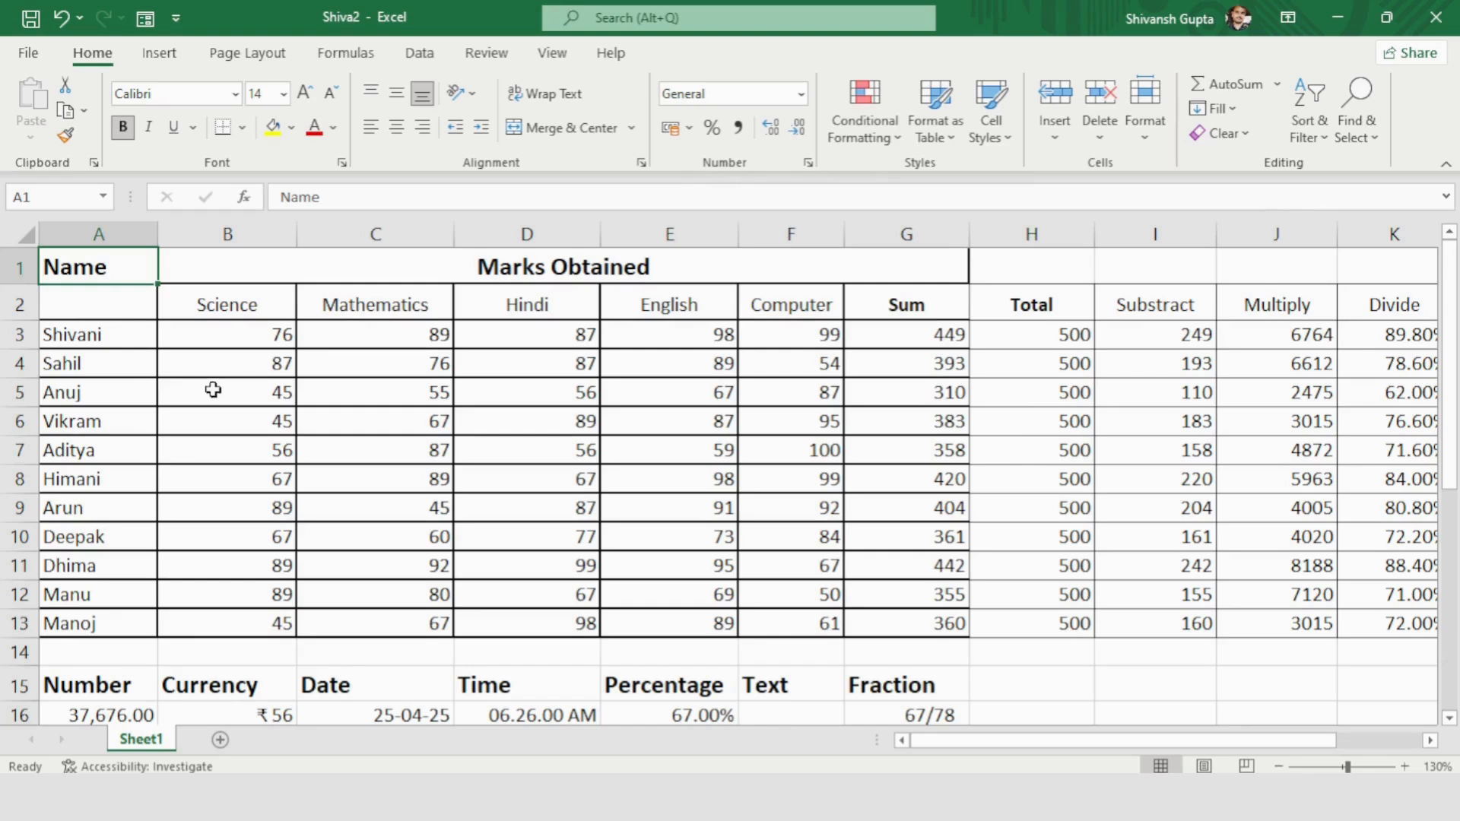
# - Start a Greater Than highlight rule for the subject marks in B3:F13 with a threshold of 75
pyautogui.click(208, 335)
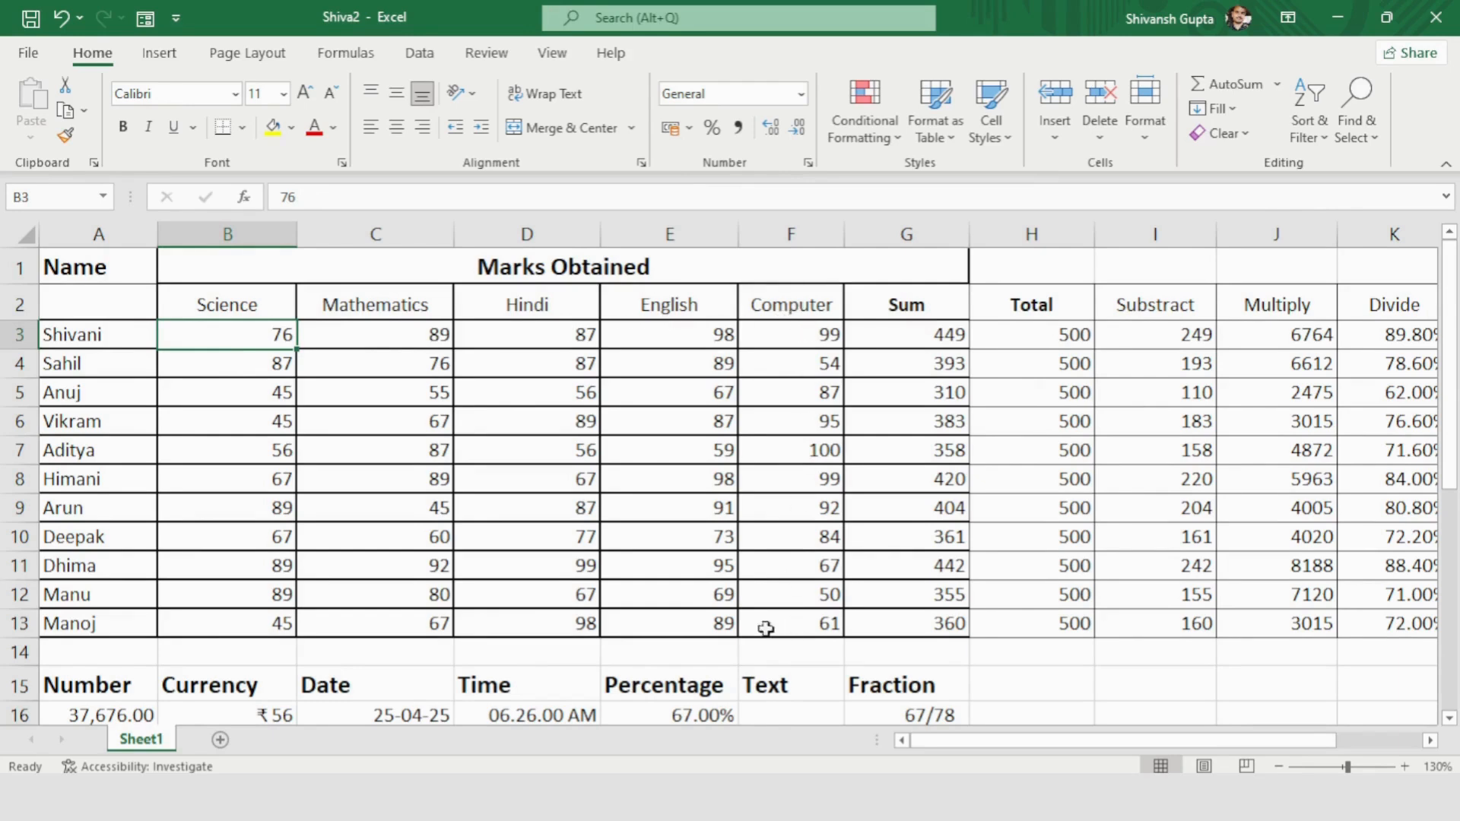
pyautogui.moveTo(236, 335); pyautogui.dragTo(801, 628)
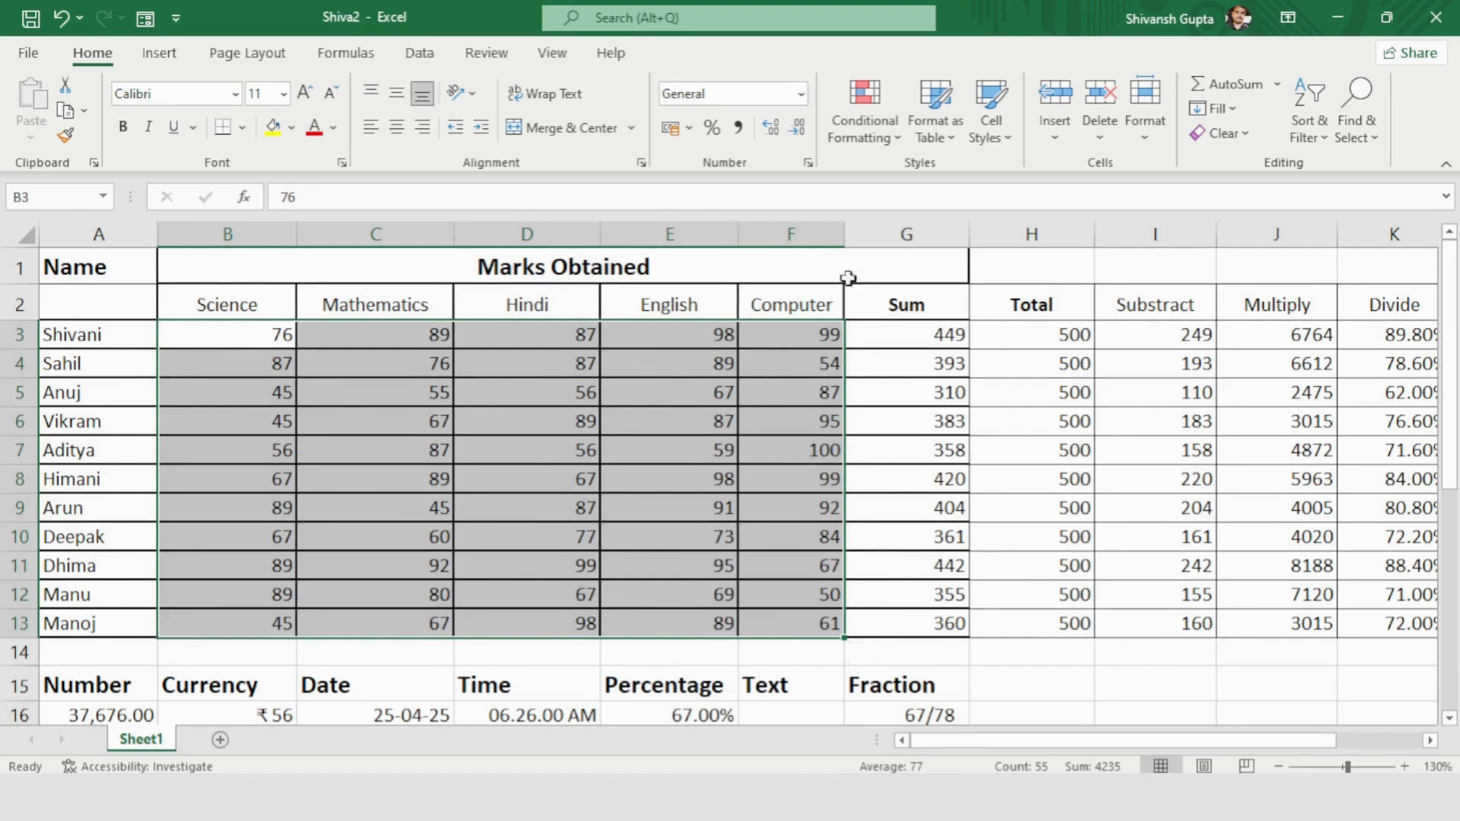
pyautogui.click(872, 140)
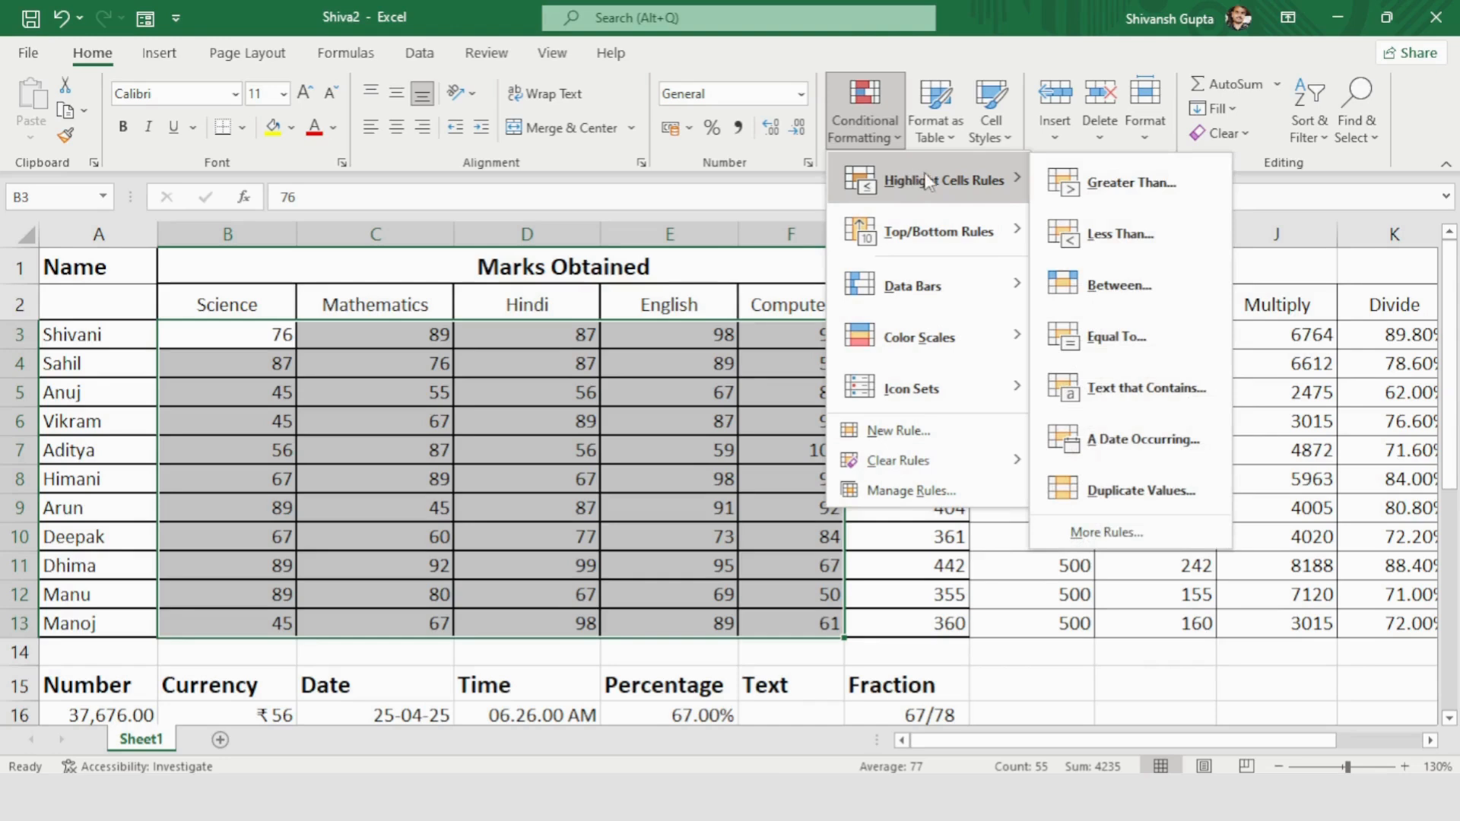
pyautogui.click(1130, 183)
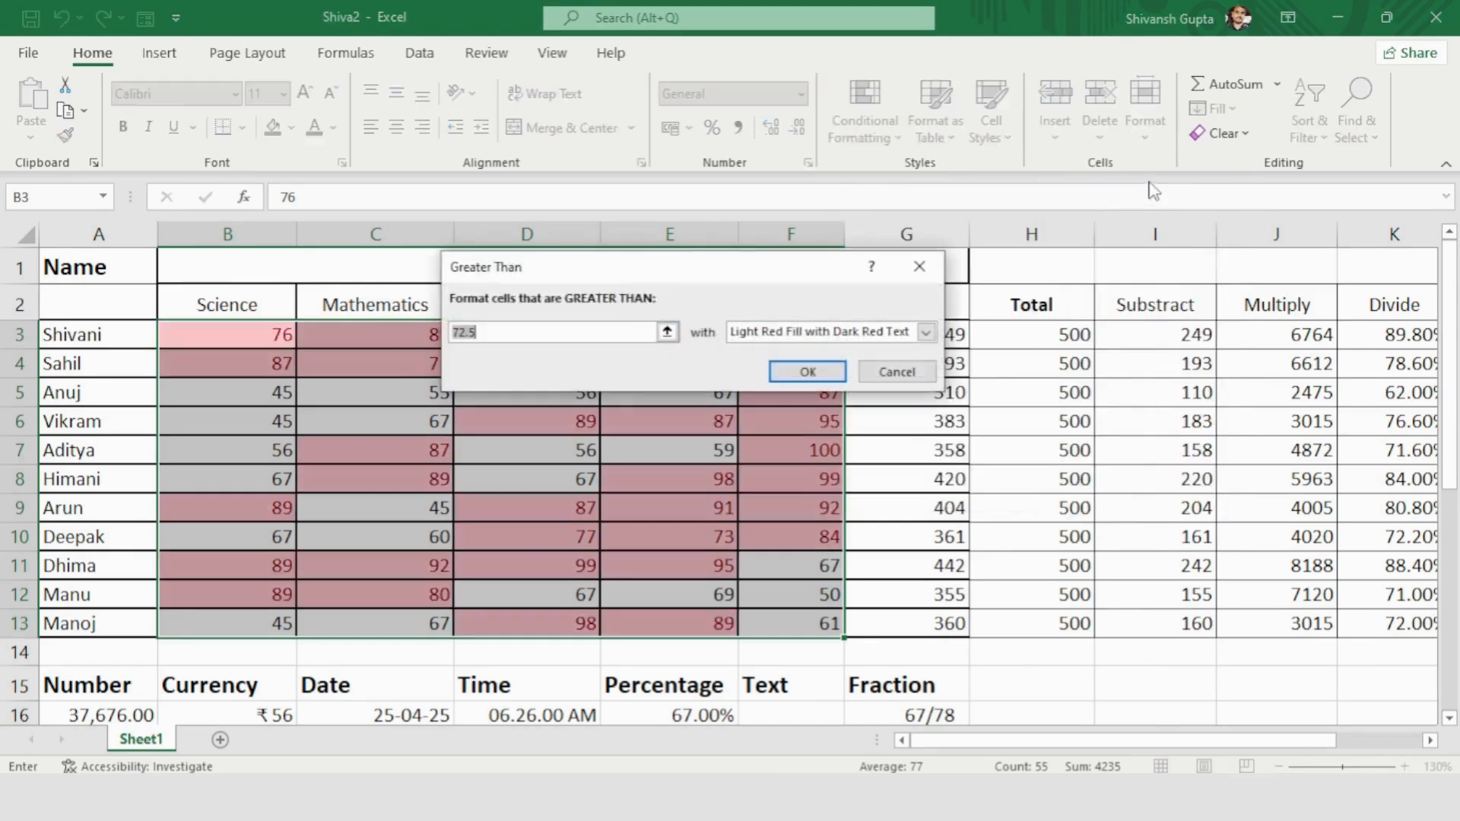
pyautogui.moveTo(634, 266); pyautogui.dragTo(705, 101)
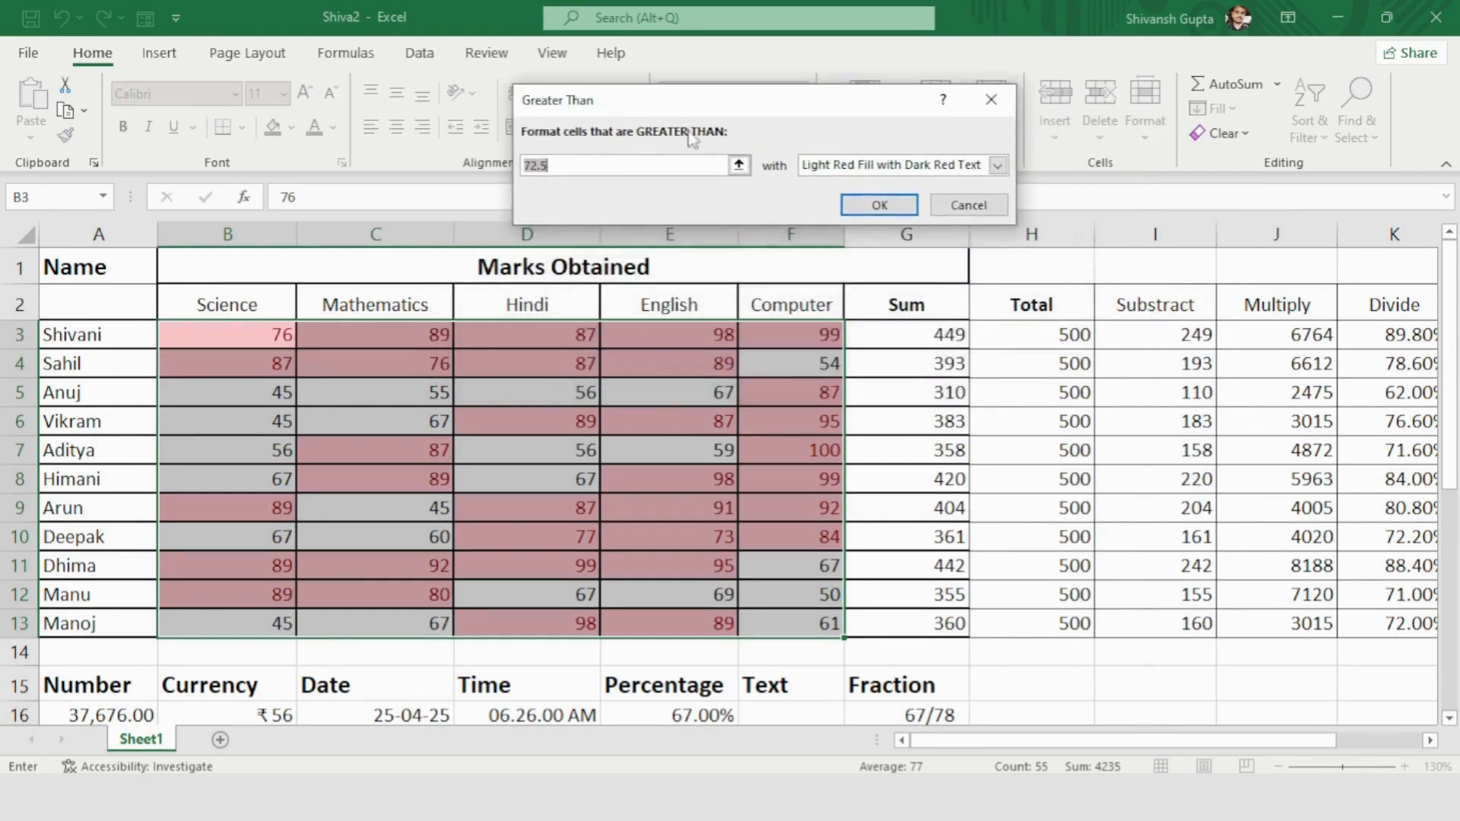
pyautogui.click(540, 173)
pyautogui.press('BackSpace')
pyautogui.write('75')
# - Set the Greater Than rule's threshold to 85, keeping its dialog clear of the marks
pyautogui.moveTo(591, 99); pyautogui.dragTo(210, 120)
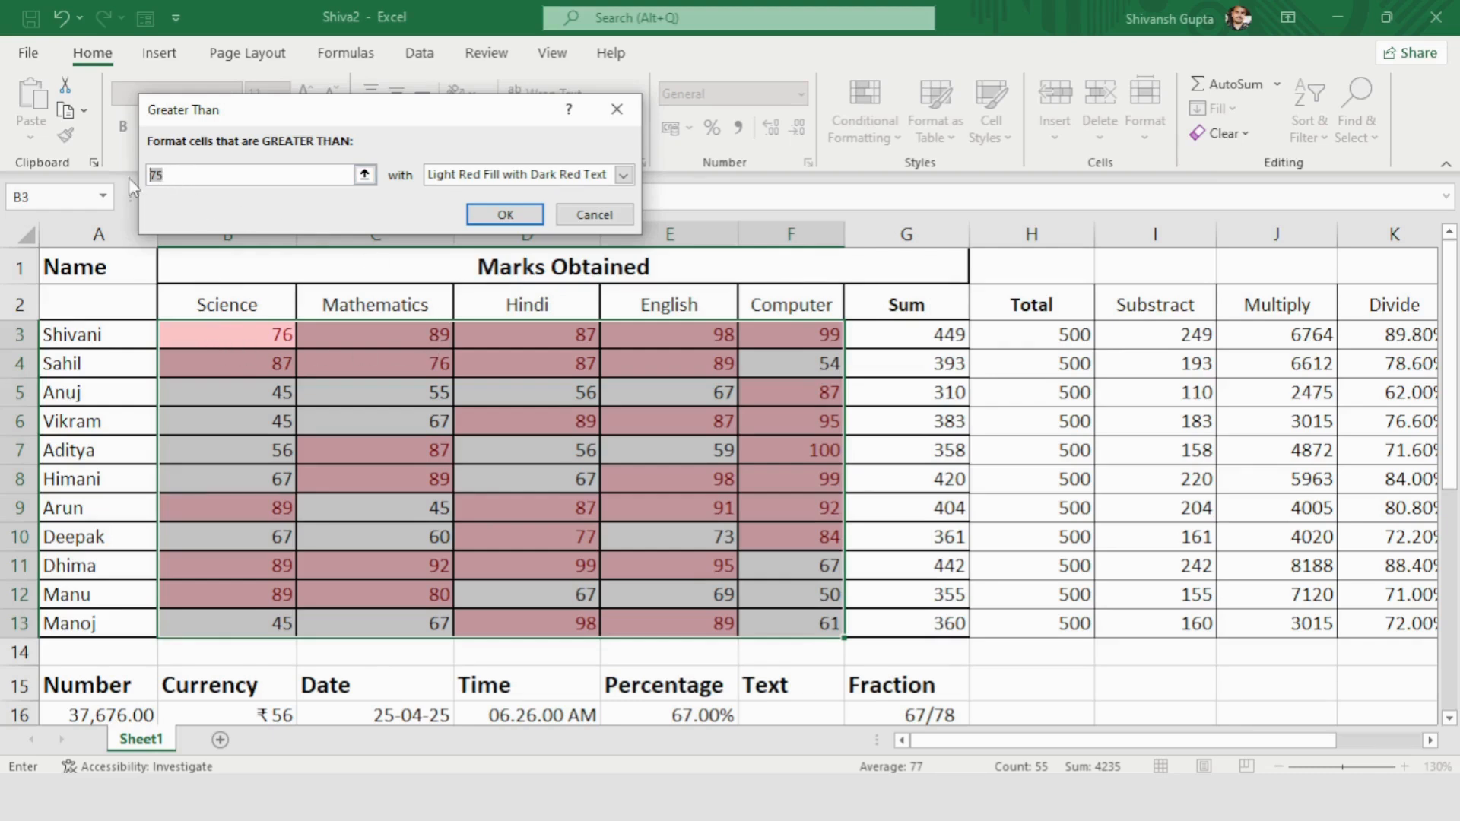
pyautogui.write('85')
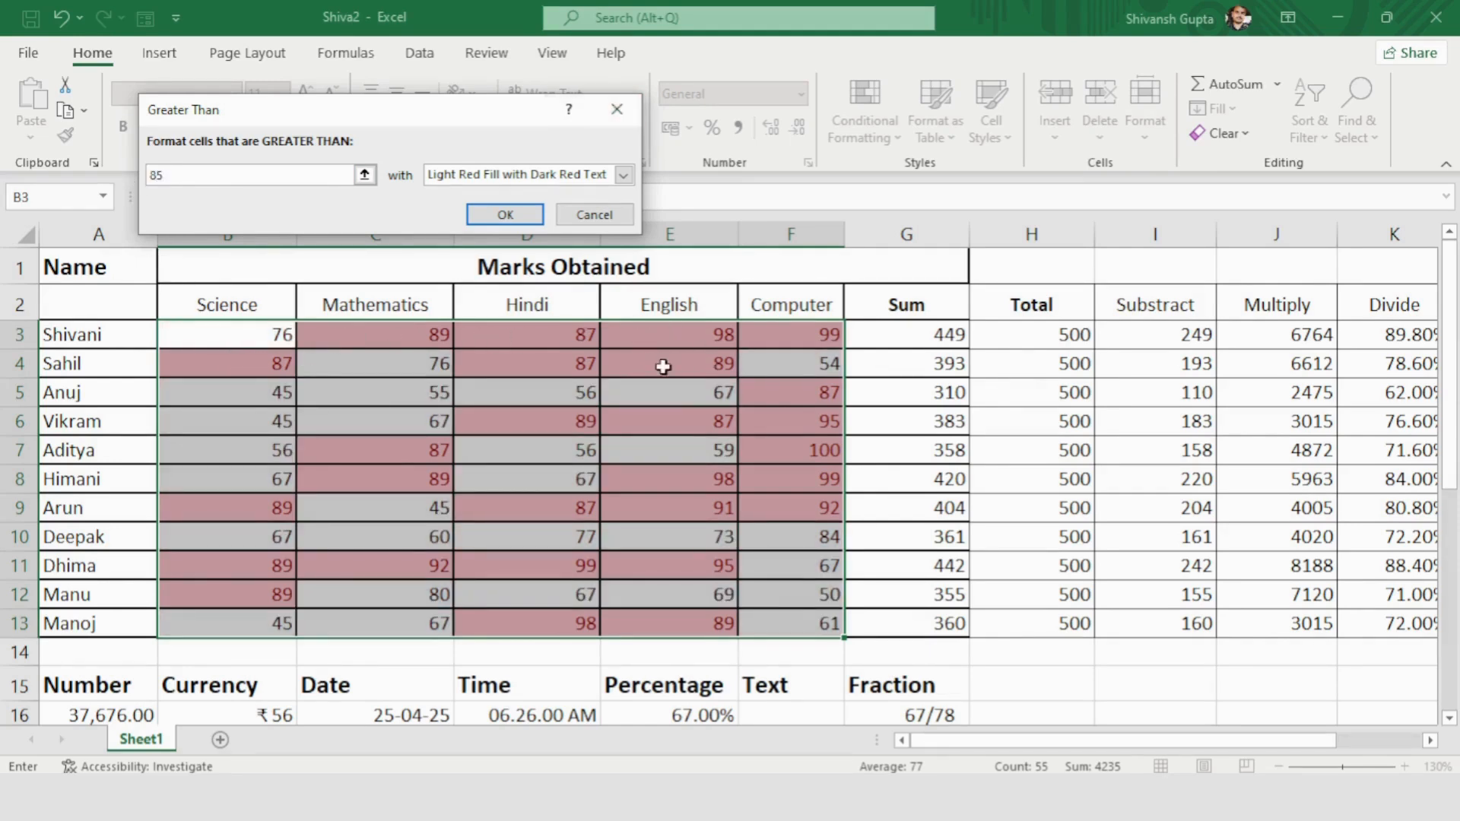
pyautogui.moveTo(411, 113); pyautogui.dragTo(435, 140)
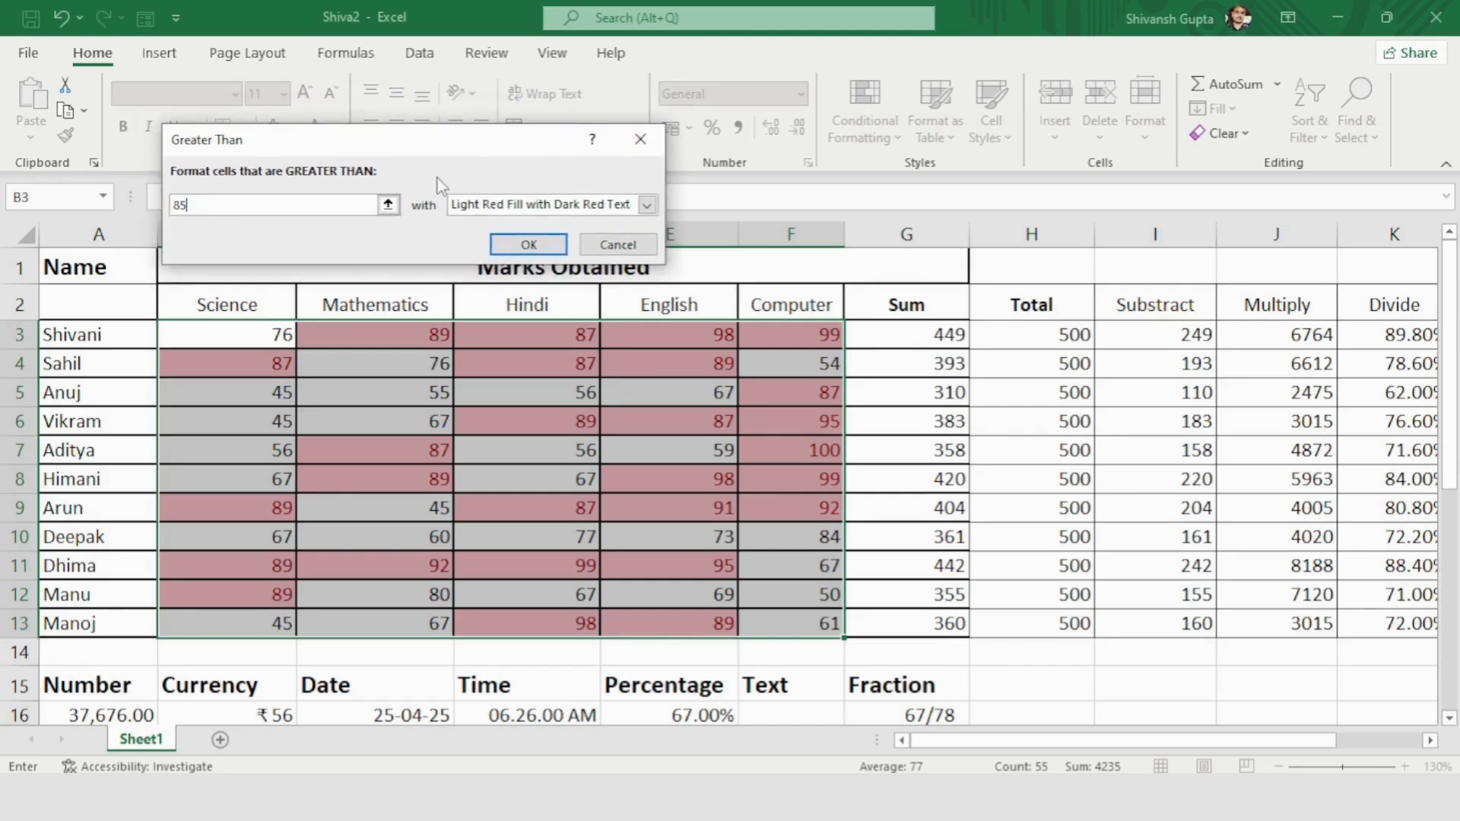
# - Preview the rule's preset formats from Light Red Fill with Dark Red Text through Red Border, and view the Custom Format options
pyautogui.click(647, 205)
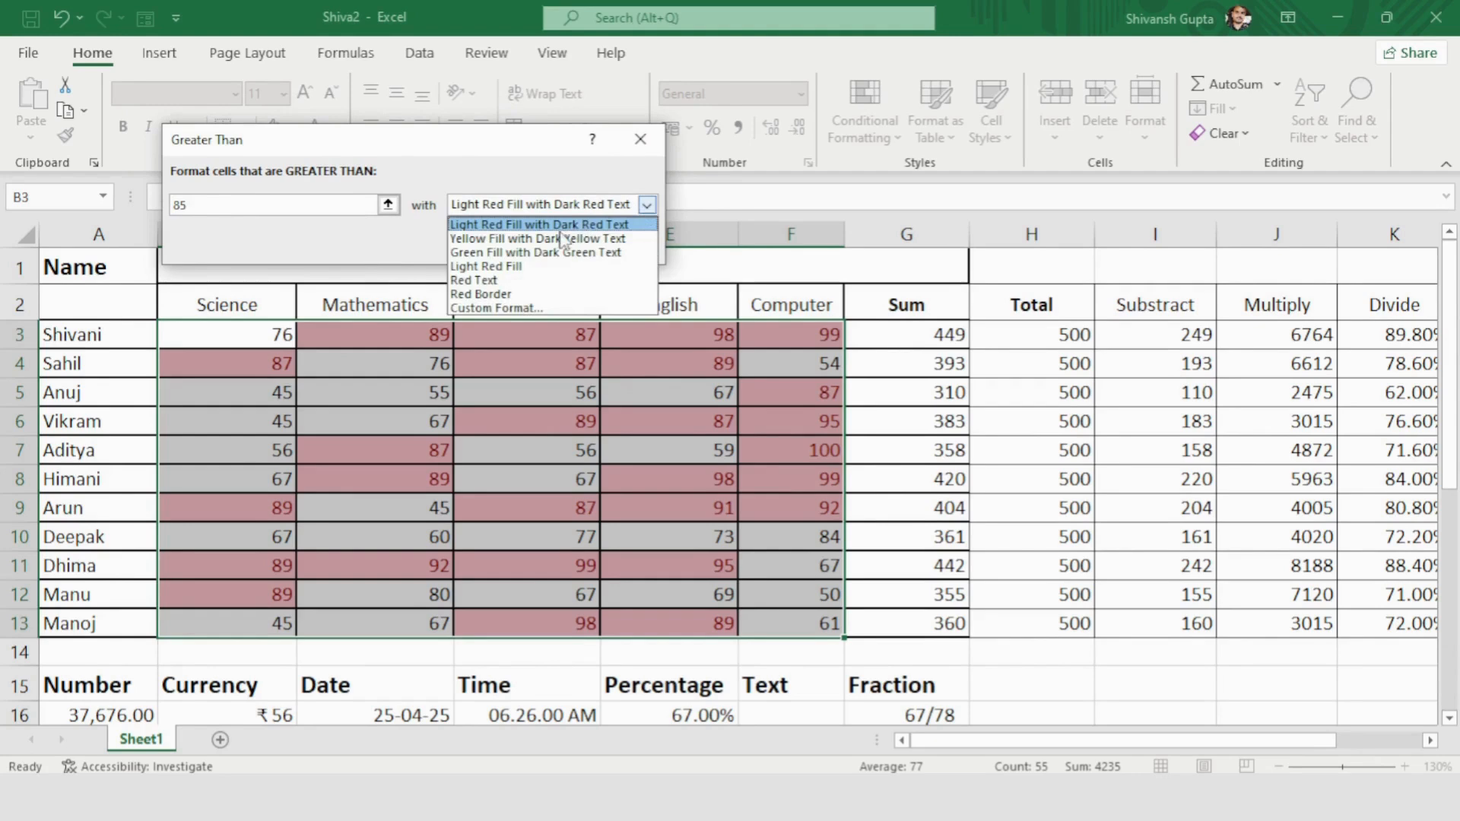
pyautogui.click(570, 225)
pyautogui.click(648, 206)
pyautogui.click(577, 238)
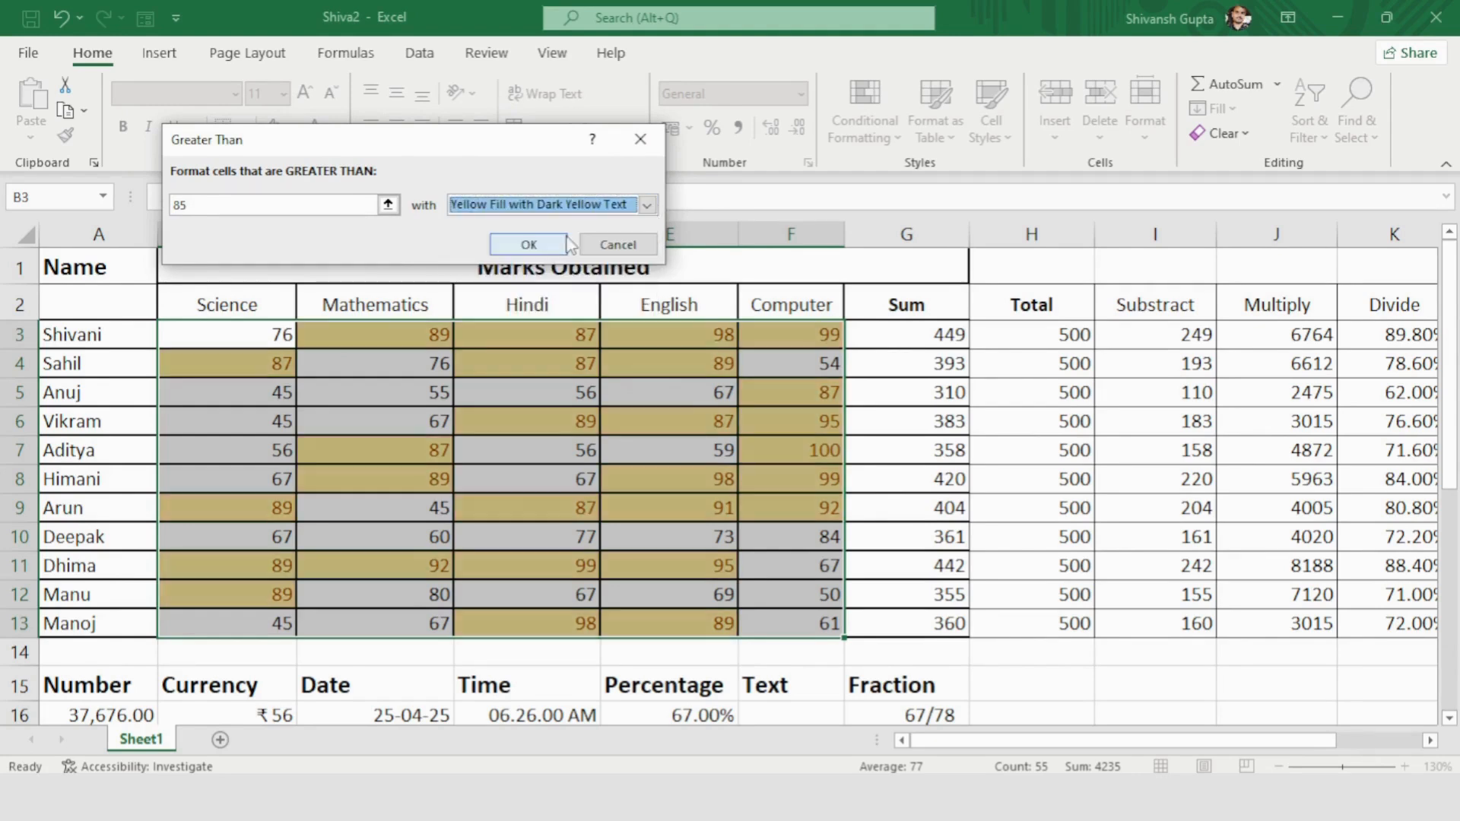
pyautogui.click(646, 205)
pyautogui.click(536, 252)
pyautogui.click(646, 205)
pyautogui.click(504, 267)
pyautogui.click(647, 205)
pyautogui.click(522, 281)
pyautogui.click(646, 205)
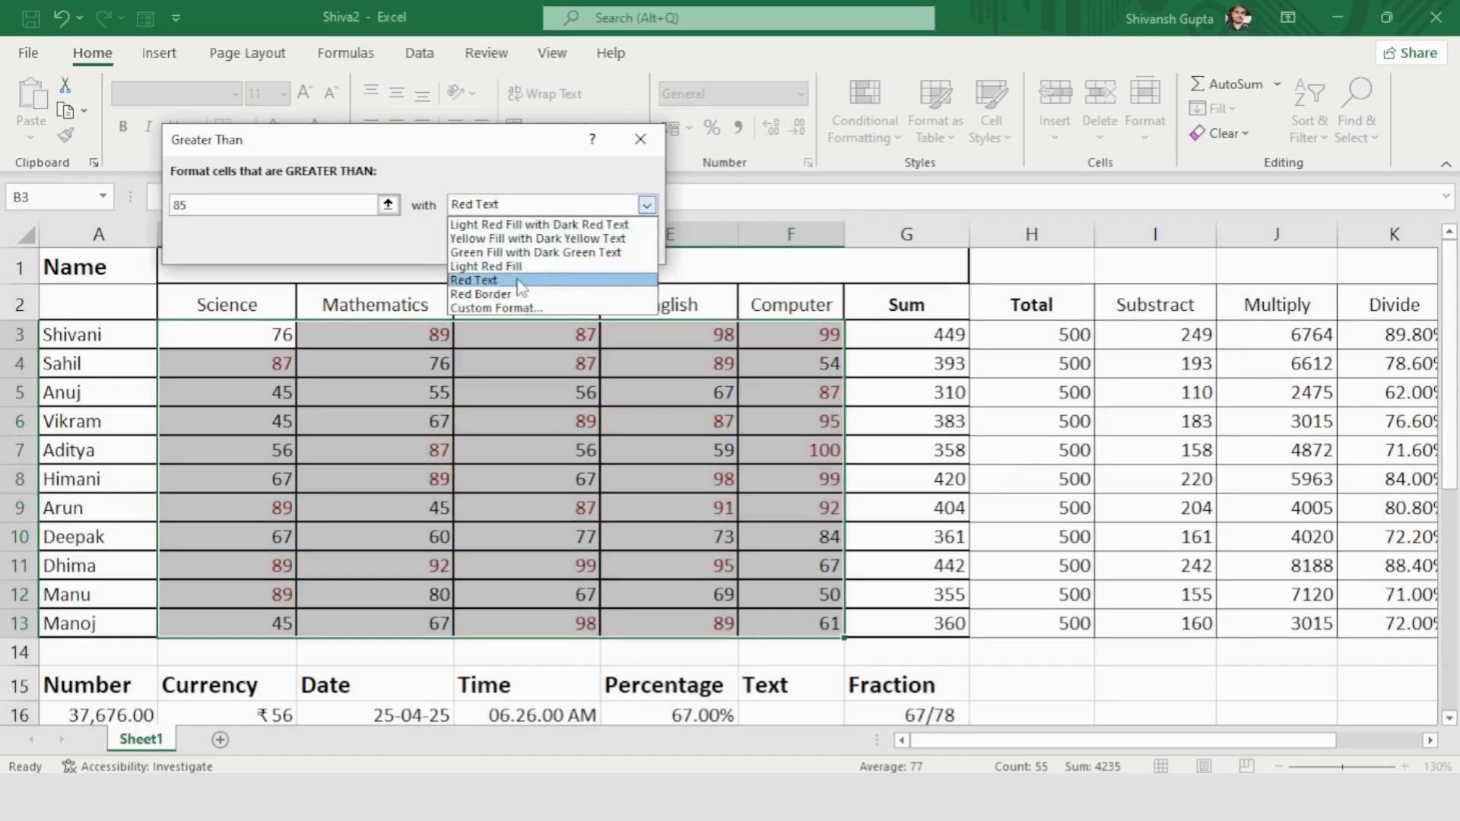
pyautogui.click(517, 294)
pyautogui.click(647, 205)
pyautogui.click(517, 309)
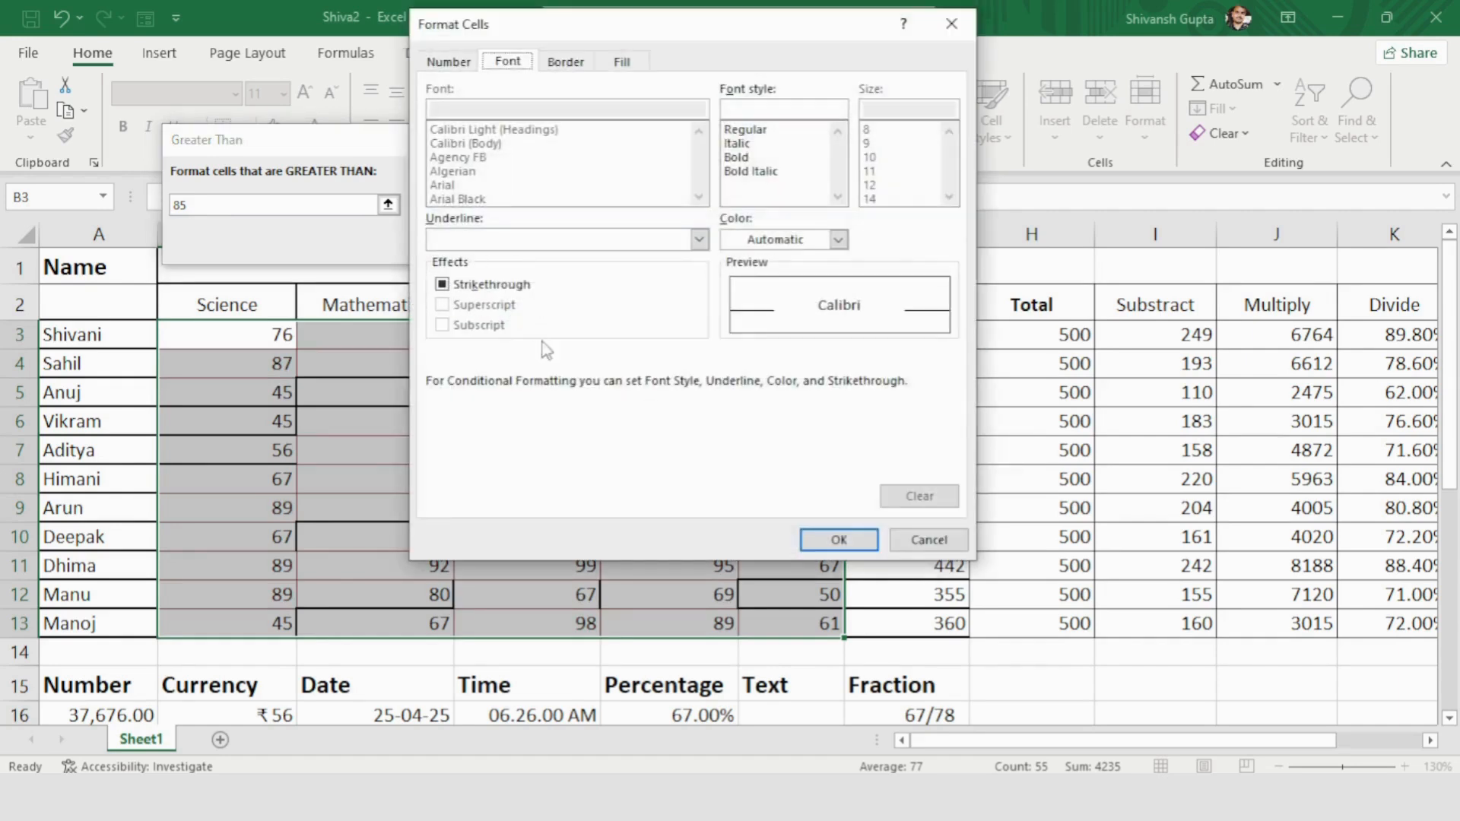
pyautogui.click(893, 538)
# - Choose Yellow Fill with Dark Yellow Text for the Greater Than rule and apply it
pyautogui.click(590, 205)
pyautogui.click(523, 238)
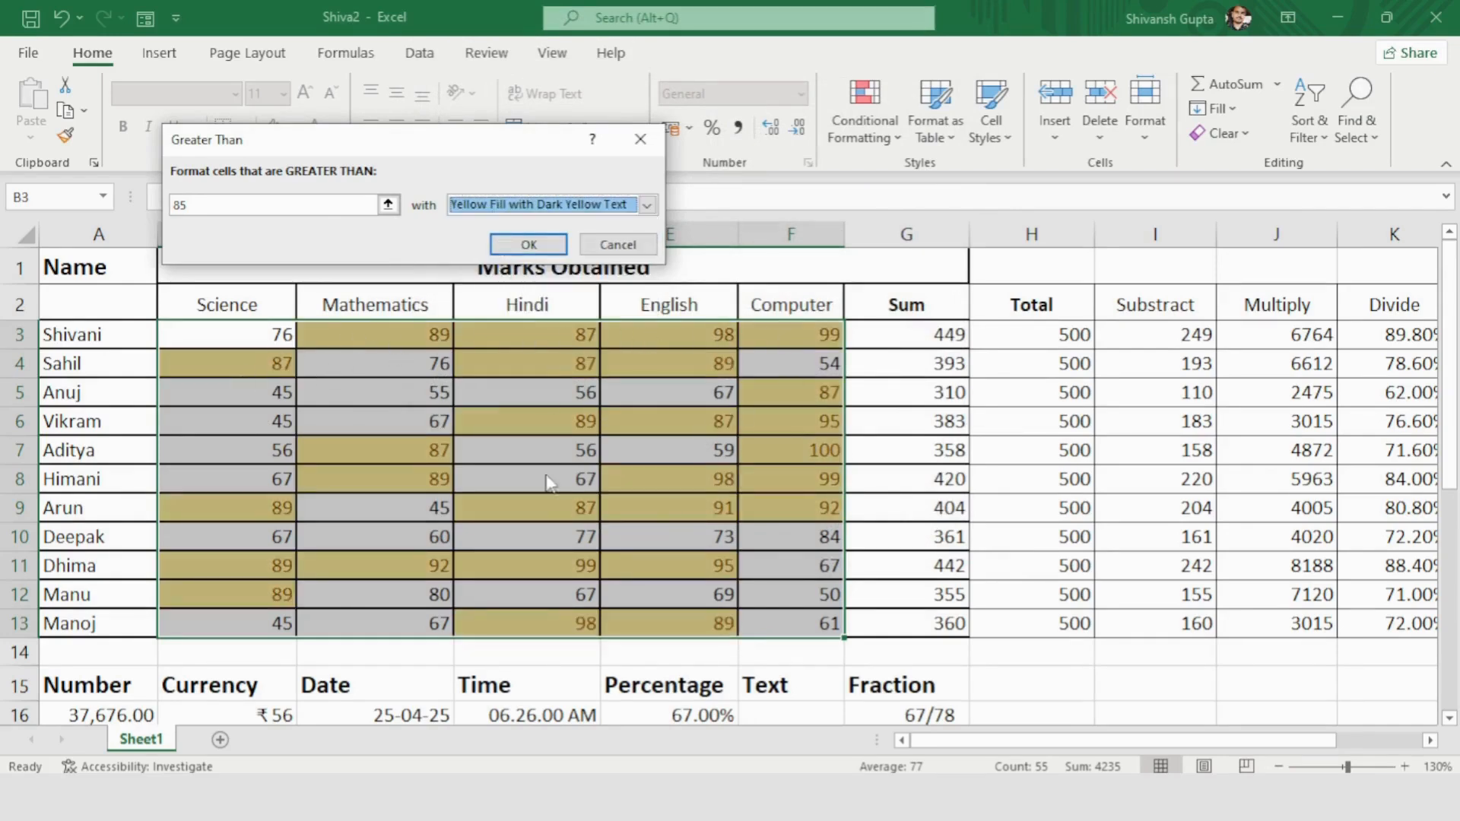
pyautogui.click(513, 246)
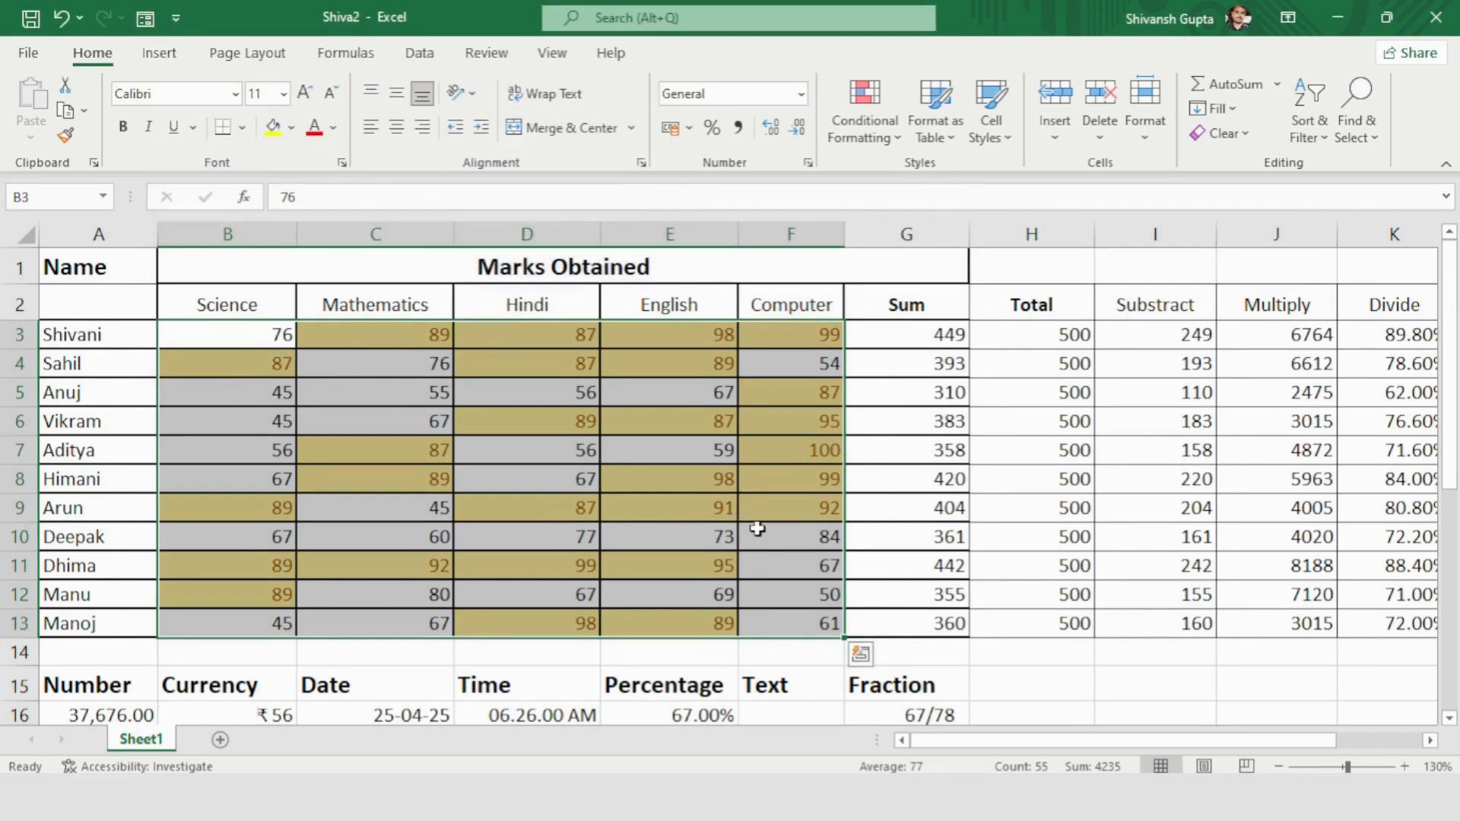
# - Clear the conditional formatting rules from the selected subject marks in B3:F13
pyautogui.moveTo(211, 333); pyautogui.dragTo(795, 635)
pyautogui.click(866, 122)
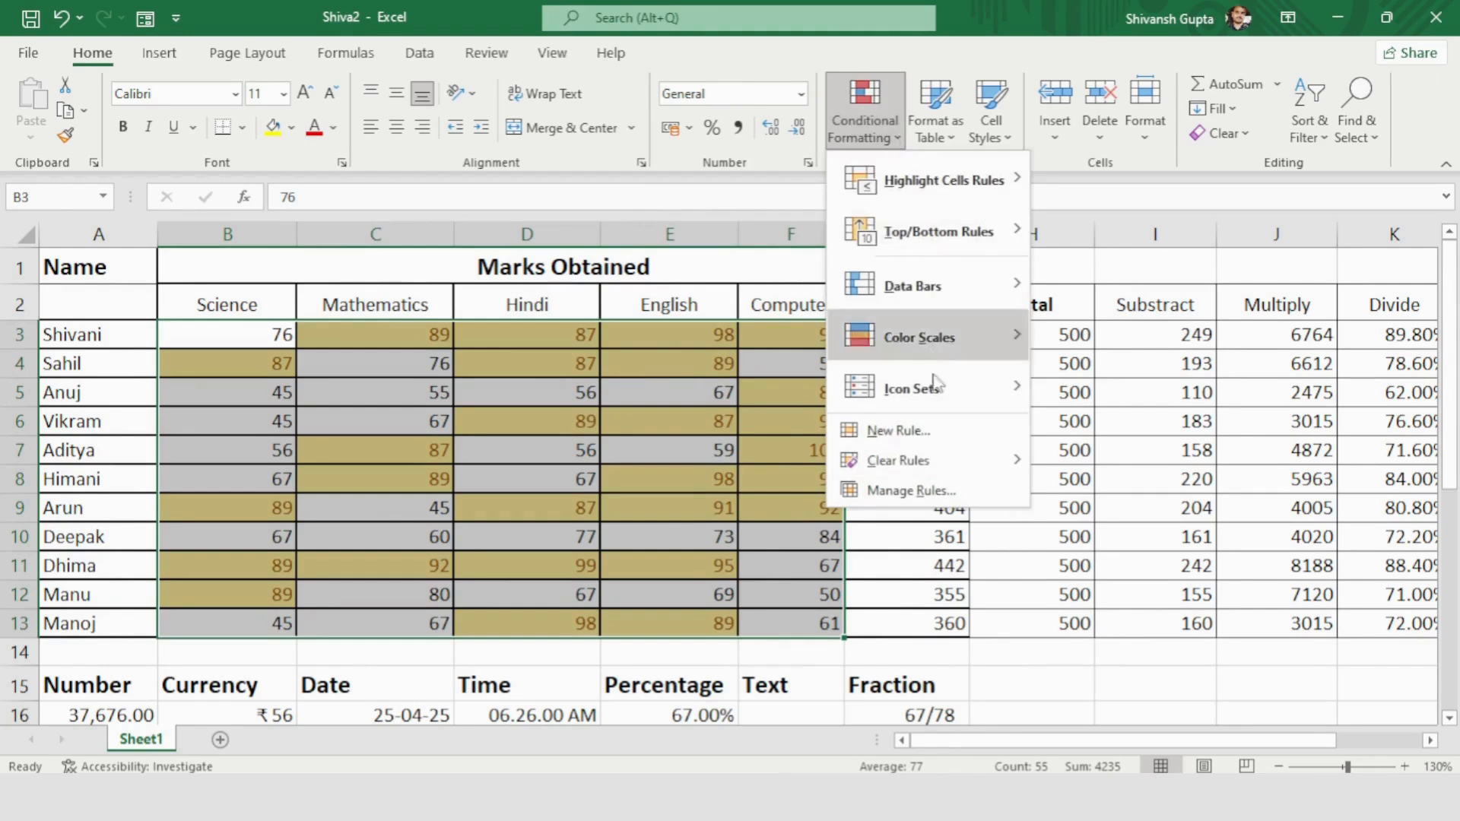
pyautogui.moveTo(939, 464)
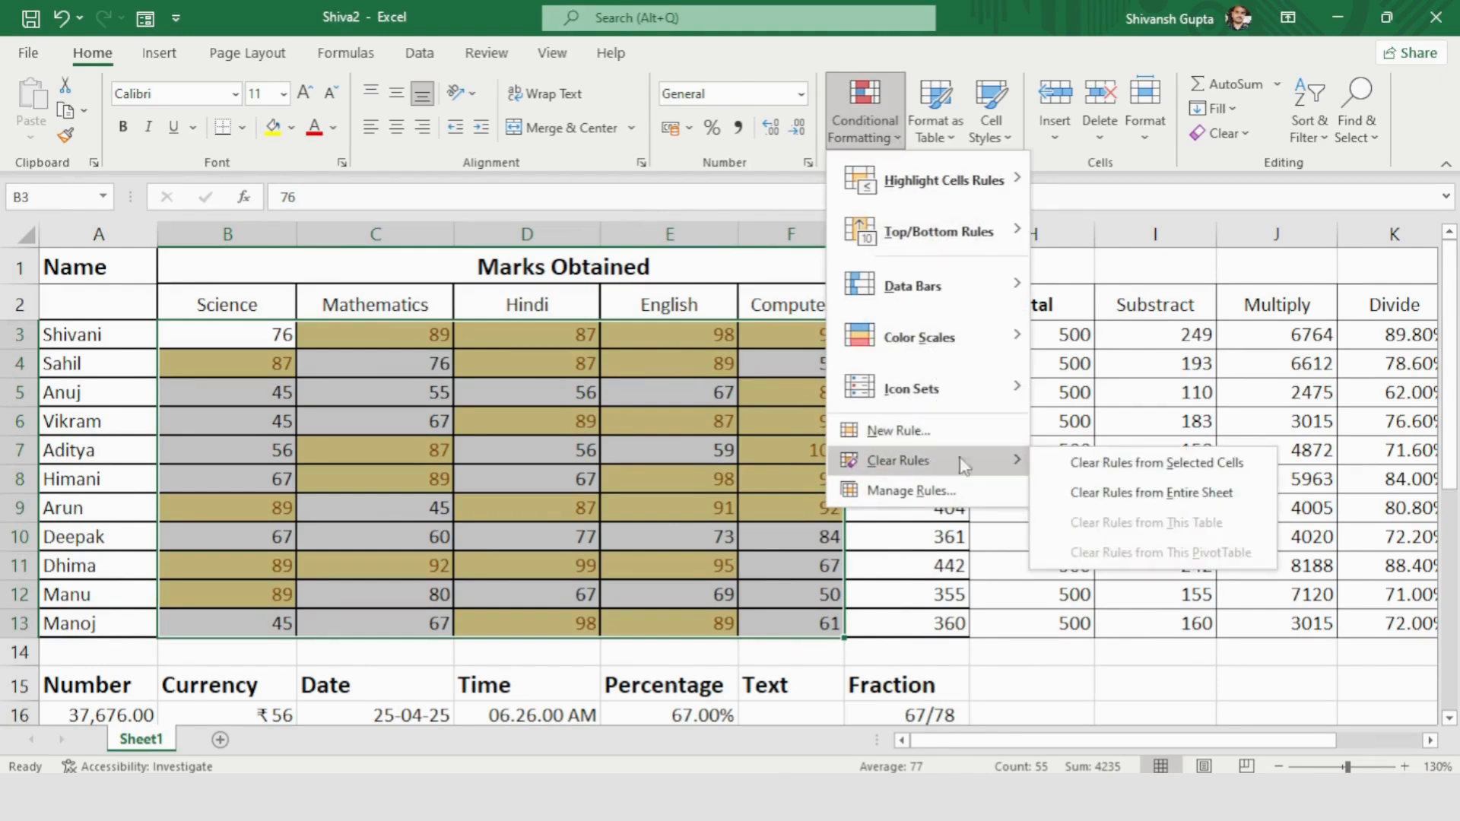
pyautogui.click(1176, 468)
# - Clear the conditional formatting rules from the entire sheet, with only cell B3 selected
pyautogui.click(226, 339)
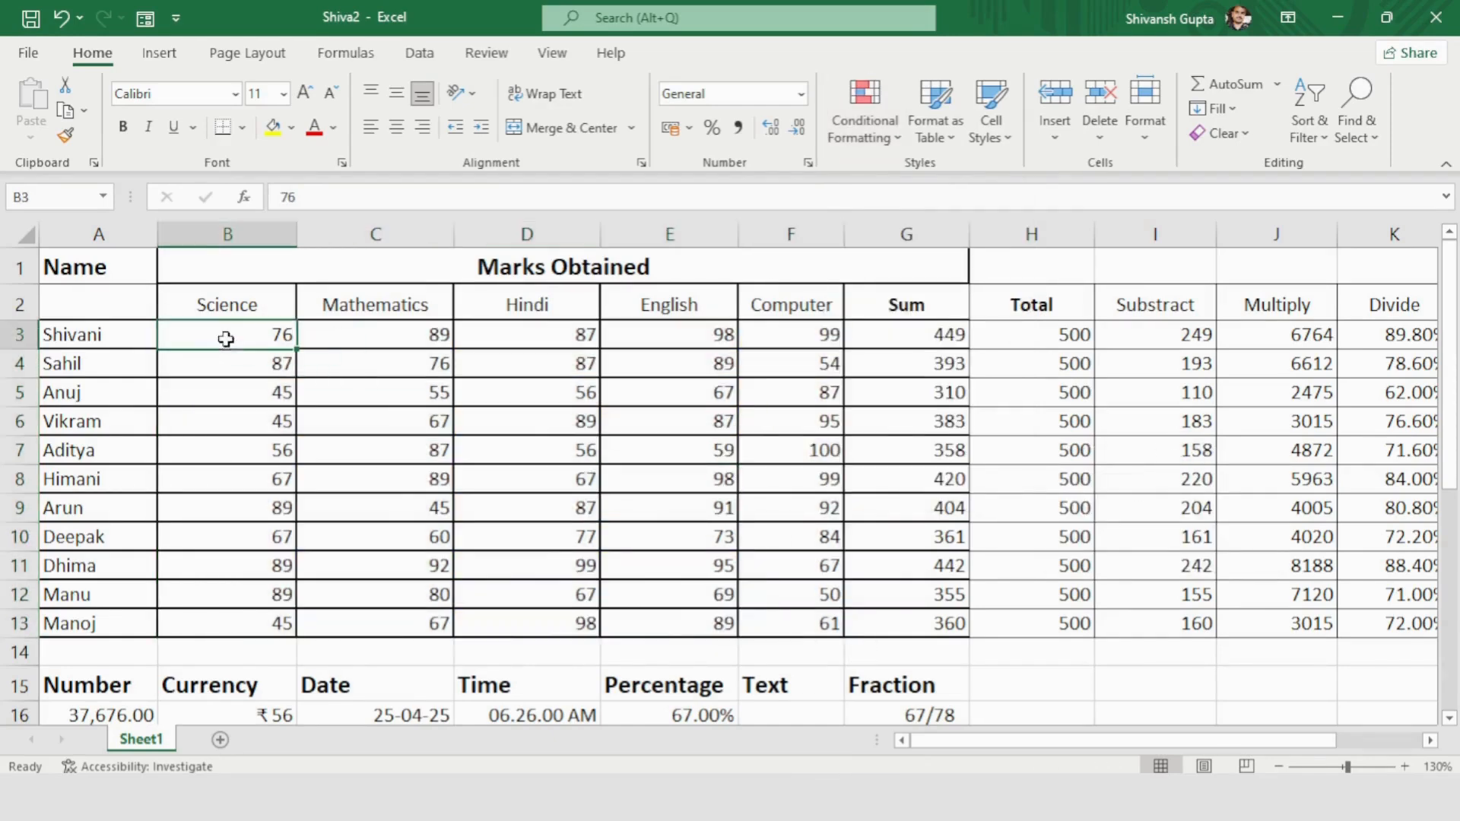
pyautogui.click(864, 126)
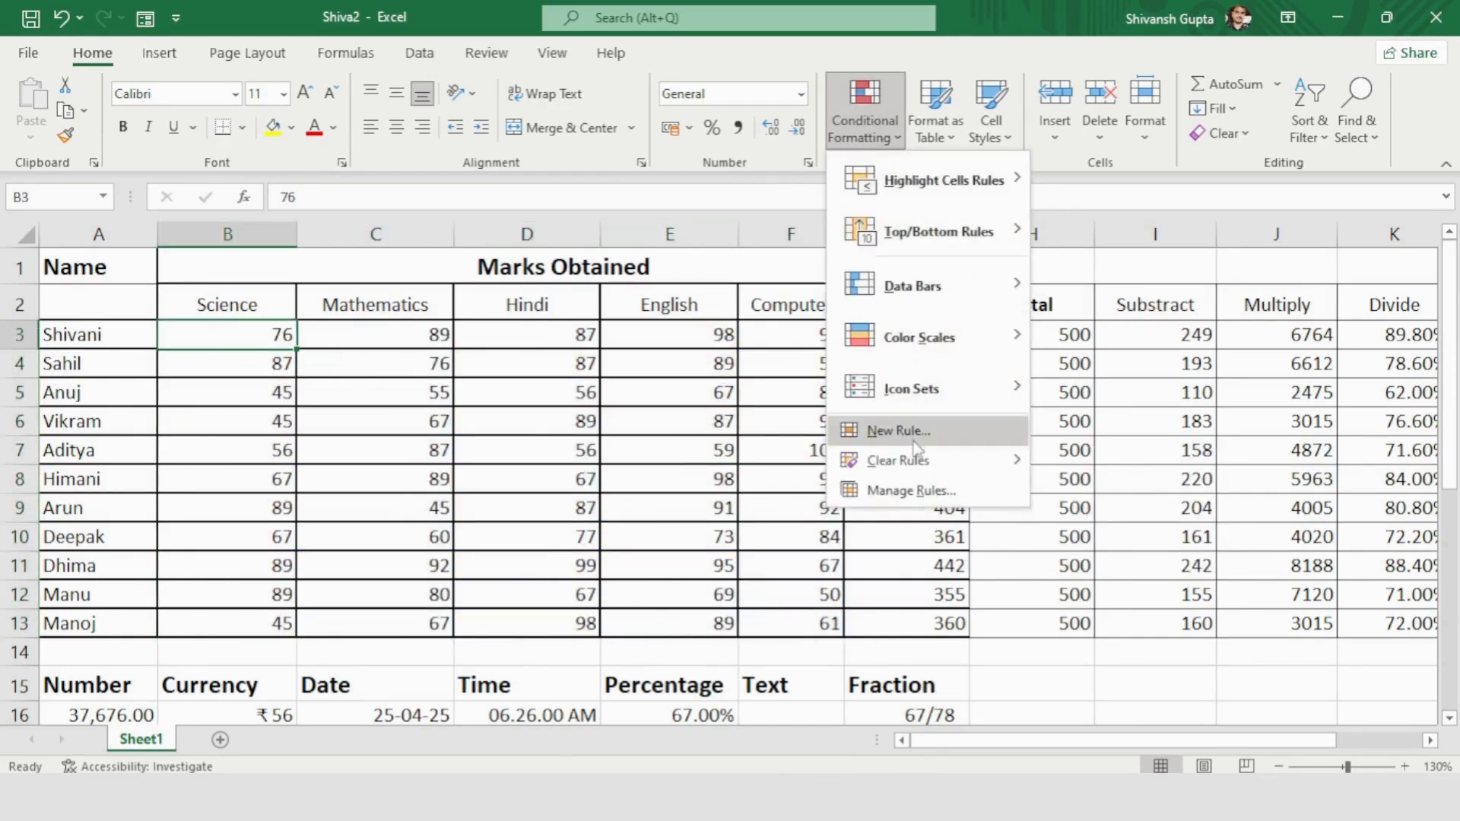
pyautogui.moveTo(917, 466)
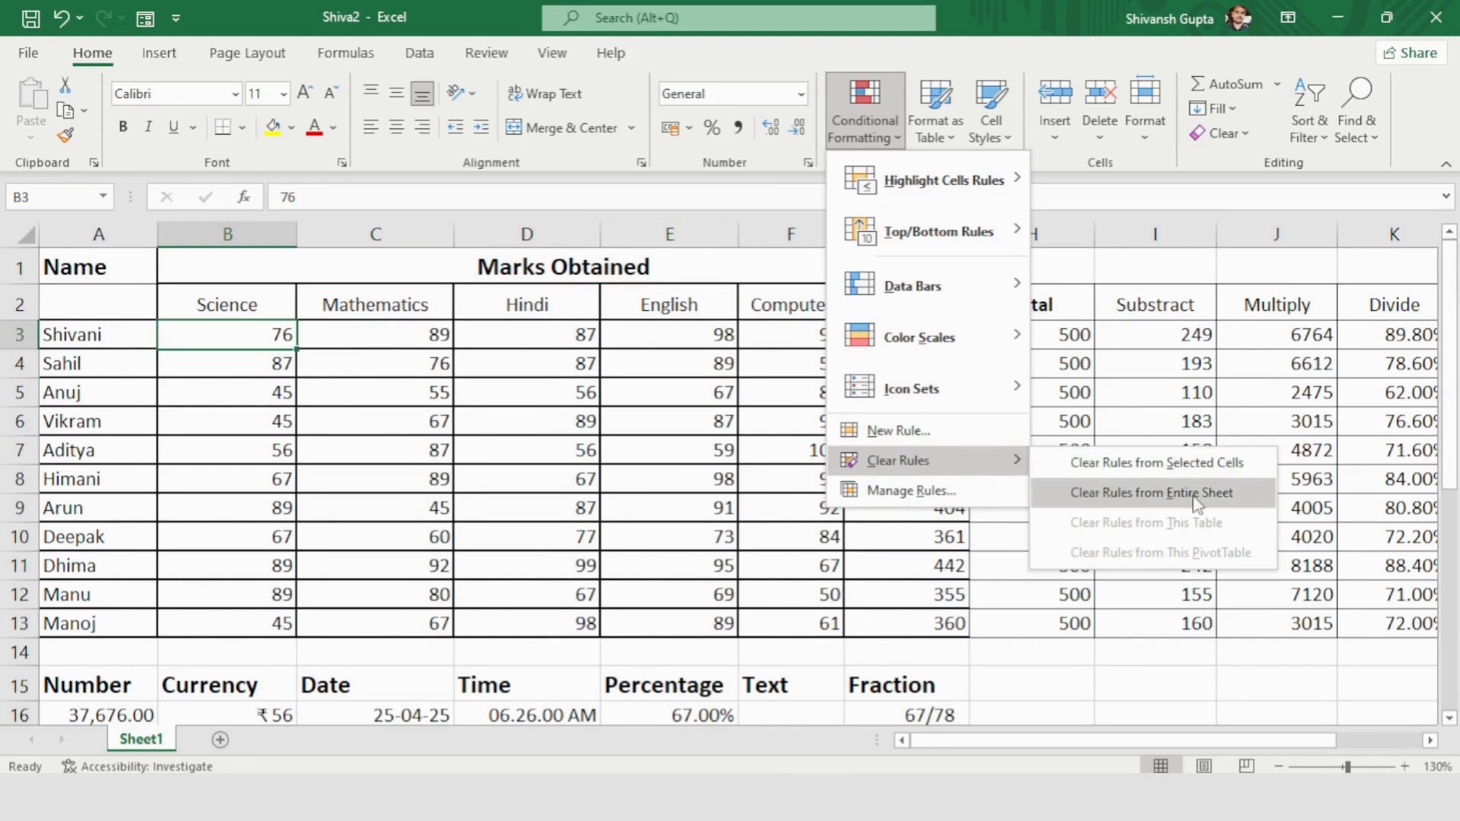
pyautogui.click(468, 396)
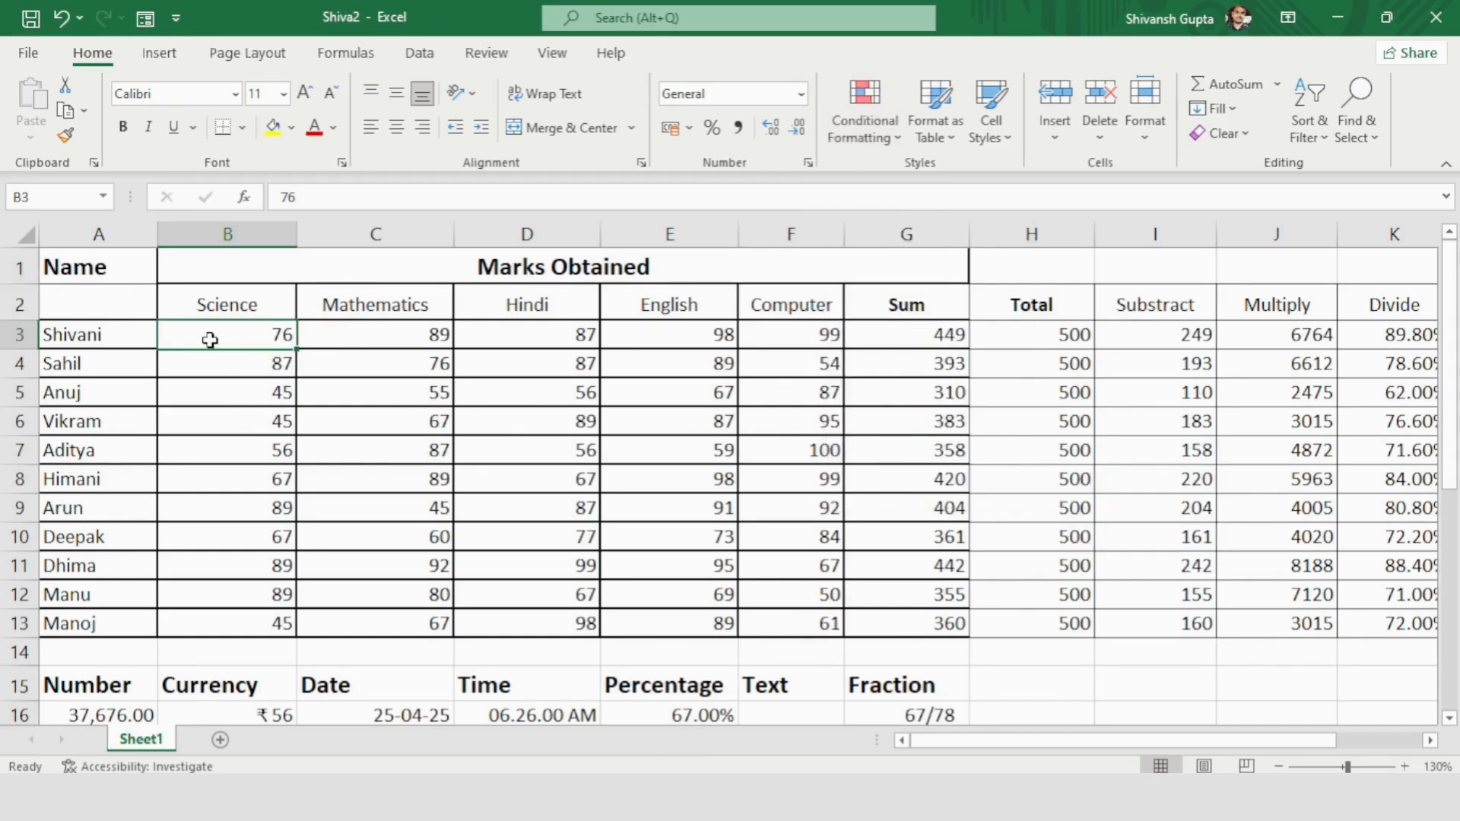
pyautogui.click(865, 145)
pyautogui.moveTo(913, 460)
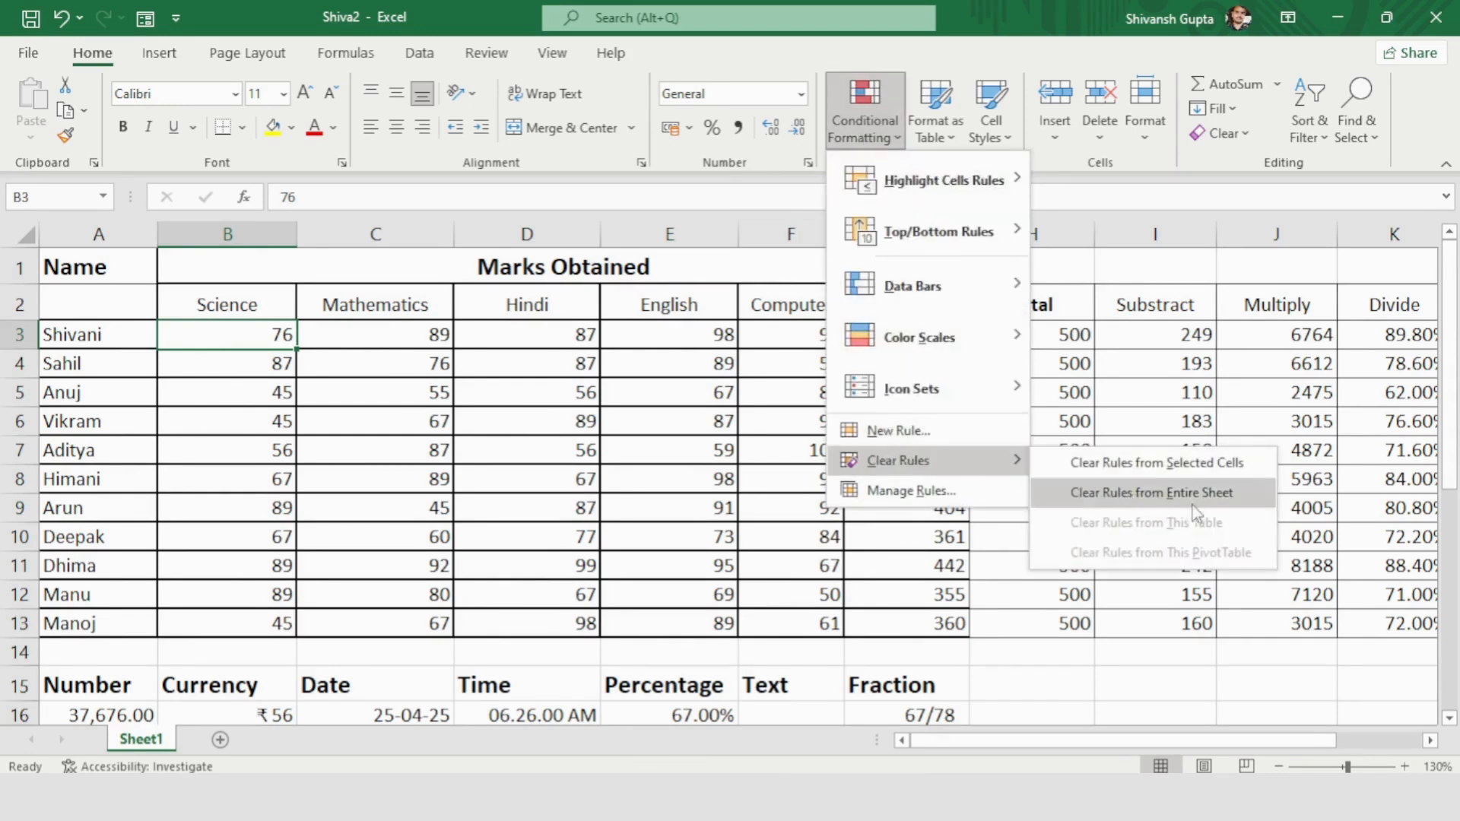
pyautogui.click(1154, 507)
# - Start a Less Than highlight rule for the subject marks in B3:F13 with a threshold of 40
pyautogui.moveTo(203, 334)
pyautogui.mouseDown()
pyautogui.moveTo(582, 566)
pyautogui.moveTo(821, 638)
pyautogui.mouseUp()
pyautogui.moveTo(913, 200)
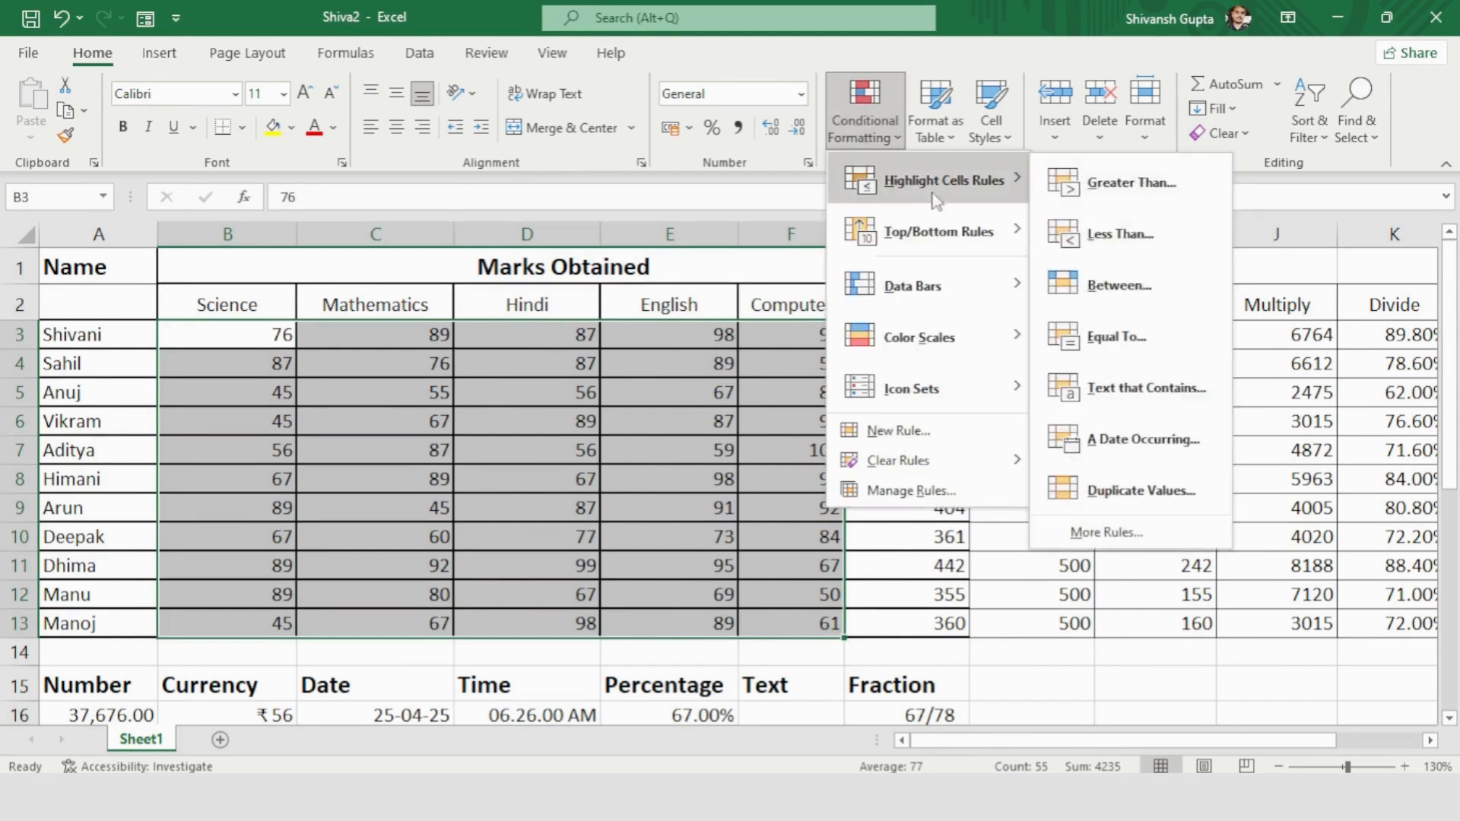
pyautogui.click(1095, 237)
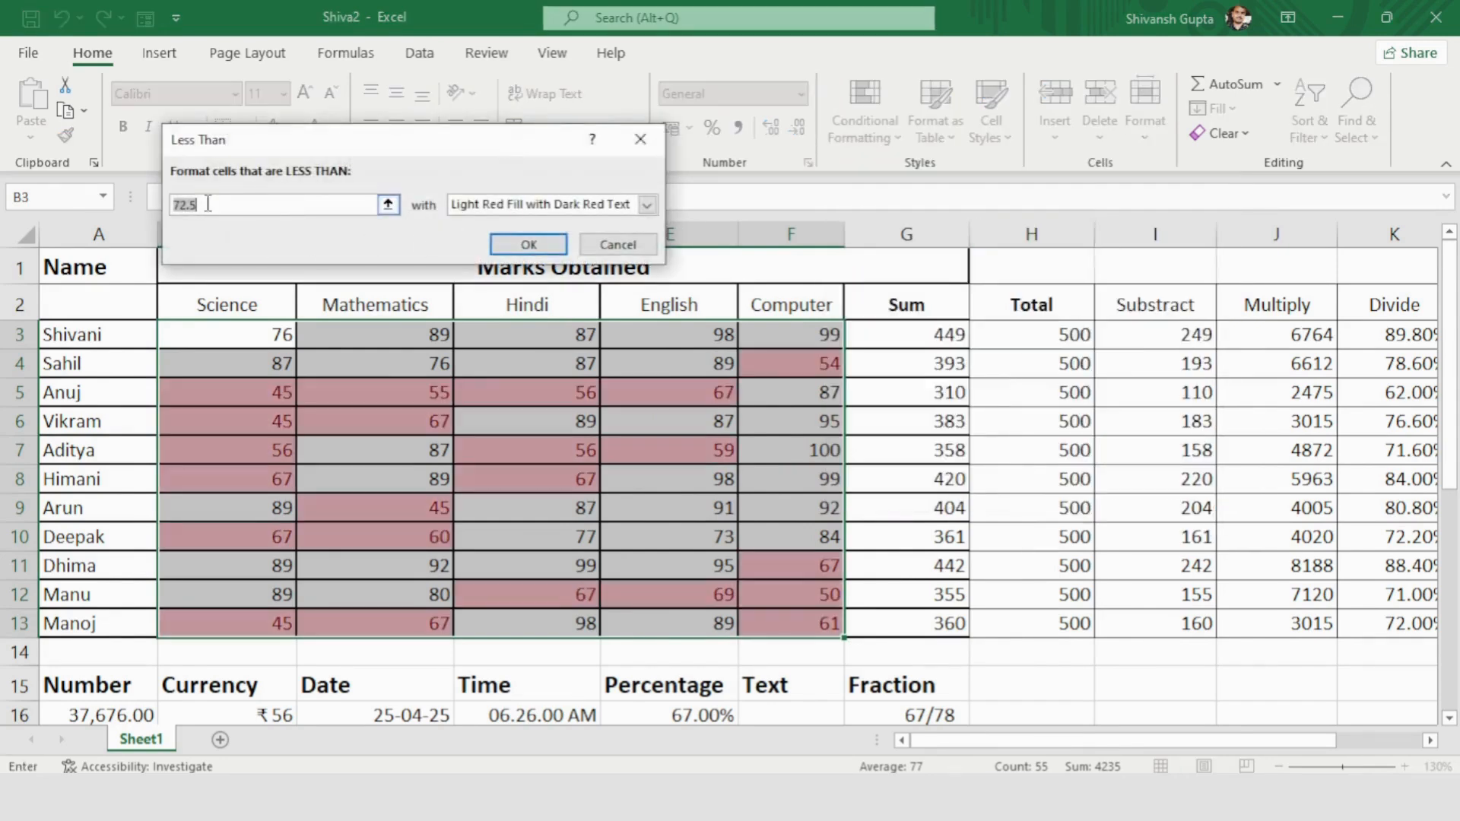
pyautogui.write('40')
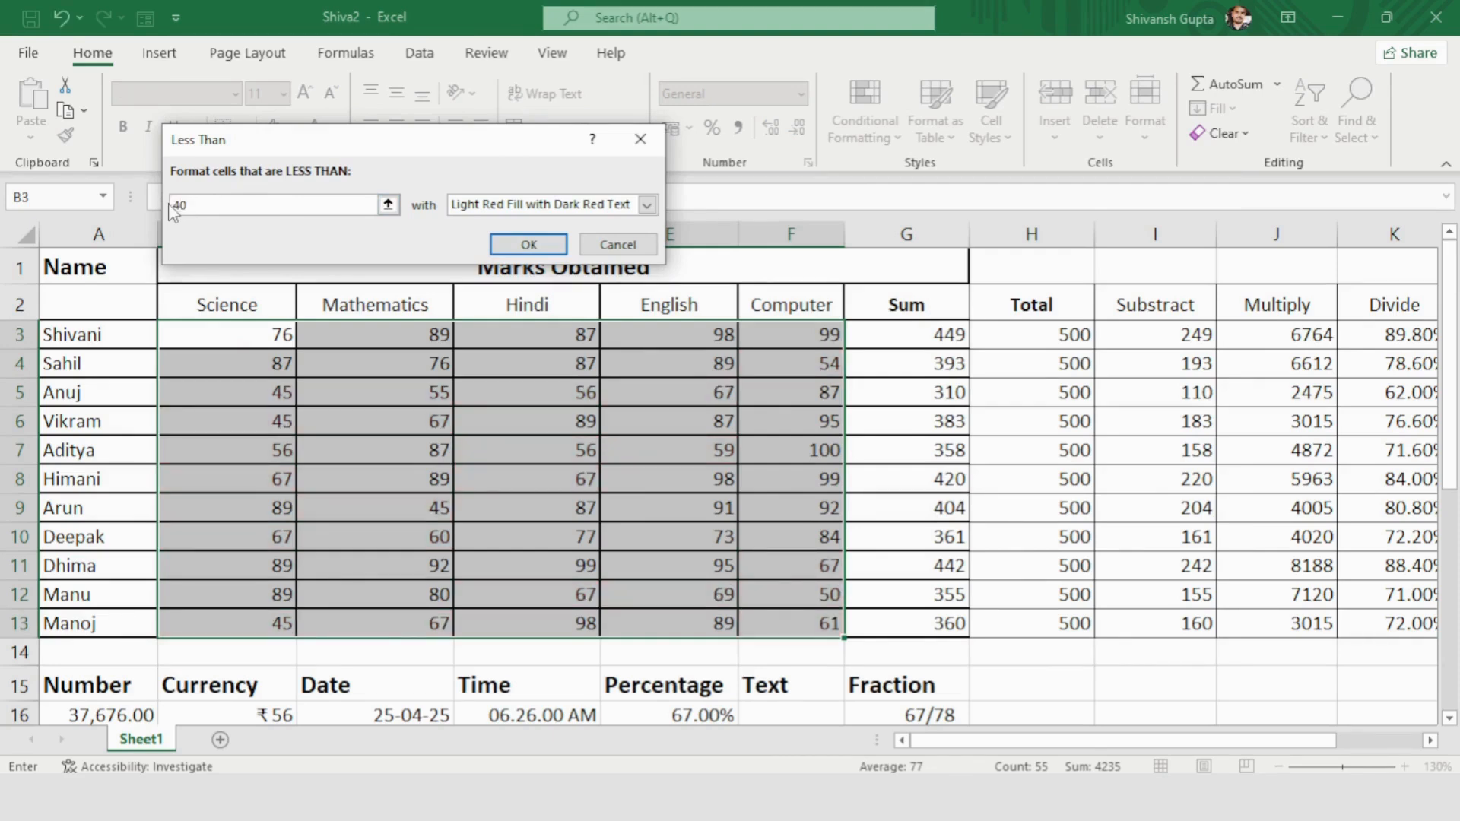
# - Try 60 as the Less Than threshold, settle on 50, and apply the rule with Light Red Fill with Dark Red Text
pyautogui.moveTo(392, 138); pyautogui.dragTo(407, 109)
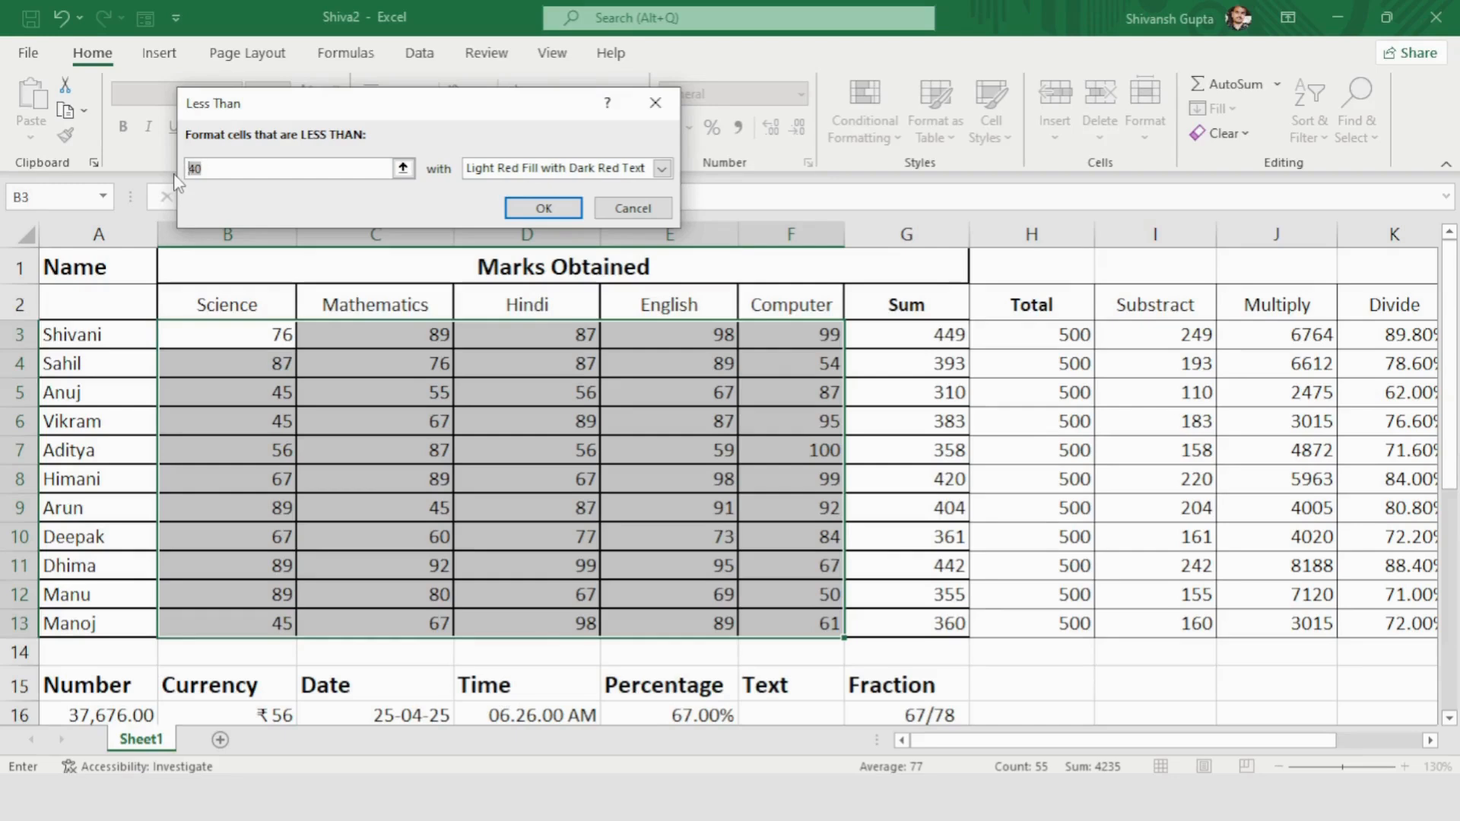
pyautogui.write('0')
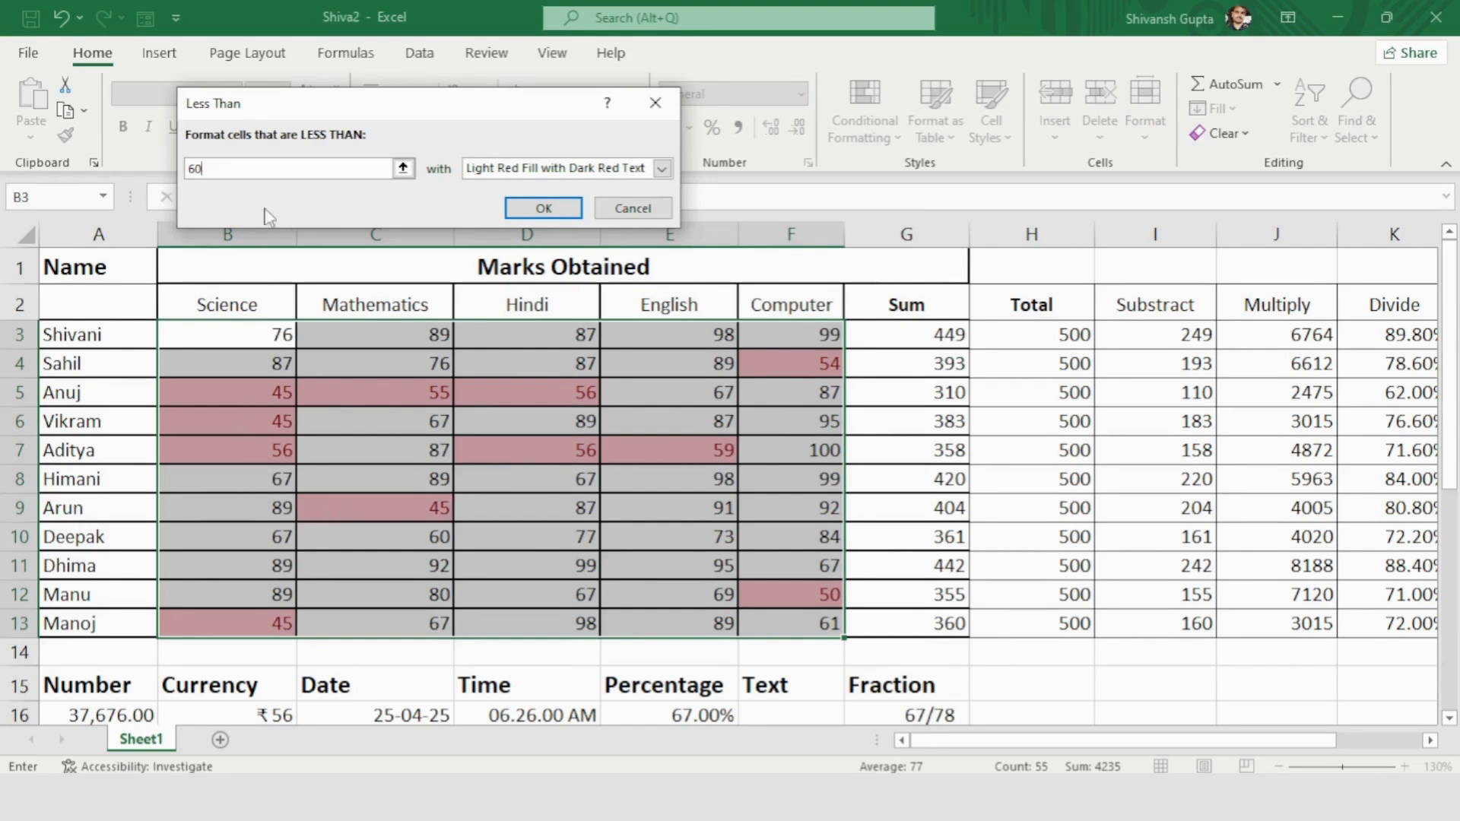
pyautogui.write('50')
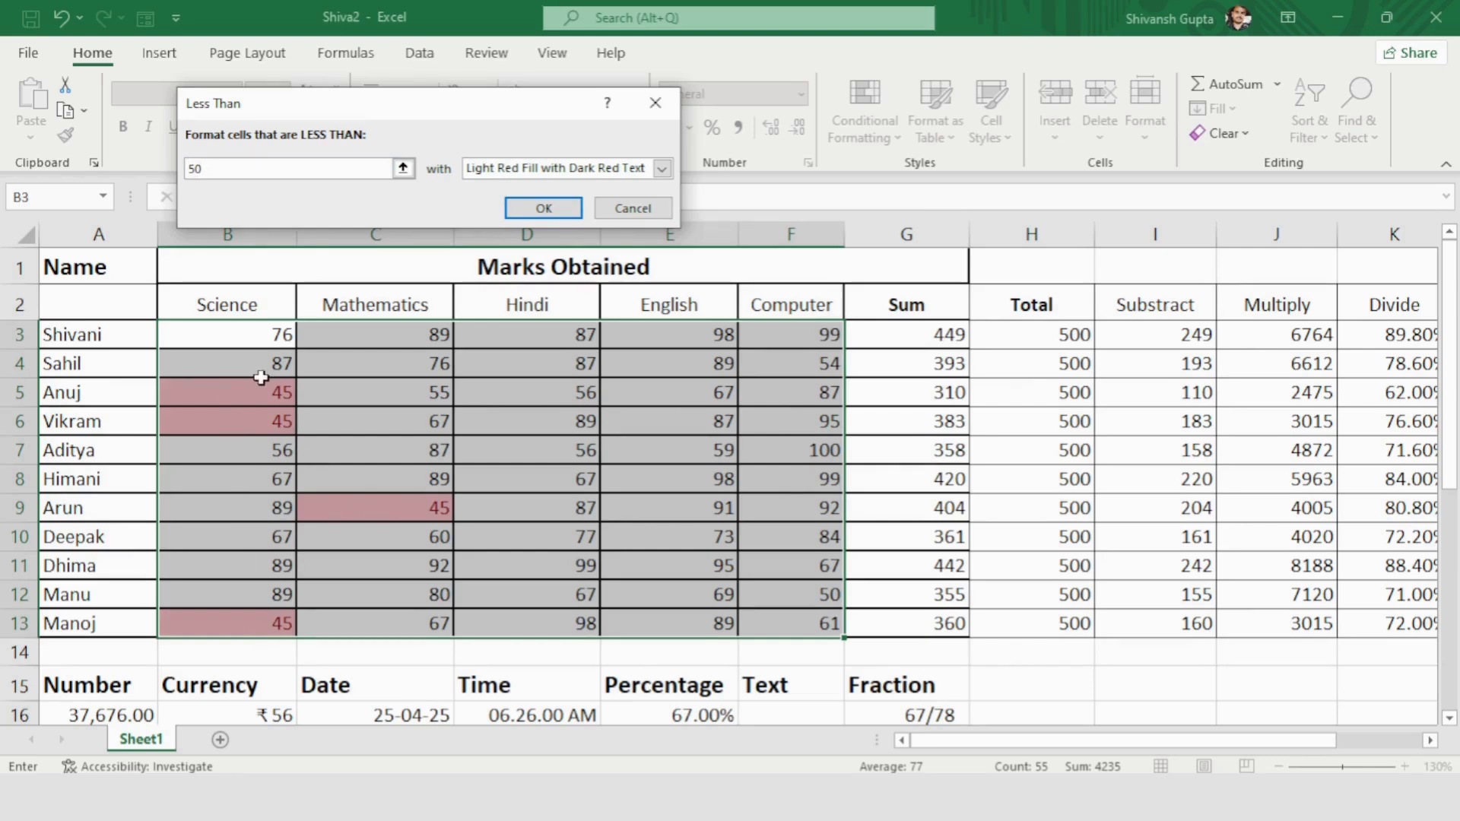
pyautogui.click(574, 209)
# - Clear the Less Than highlight rule from the subject marks
pyautogui.click(867, 128)
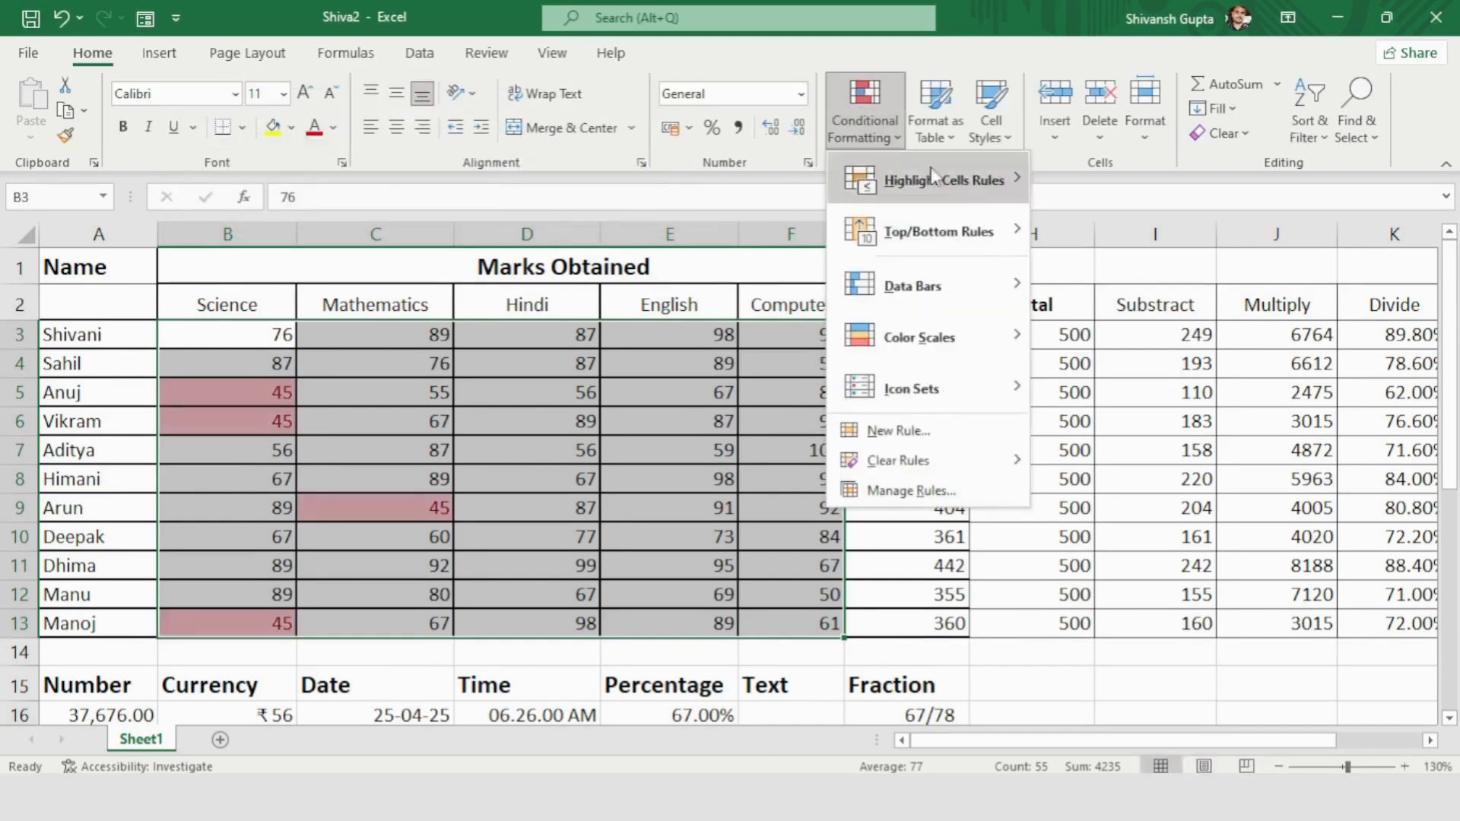
pyautogui.moveTo(947, 464)
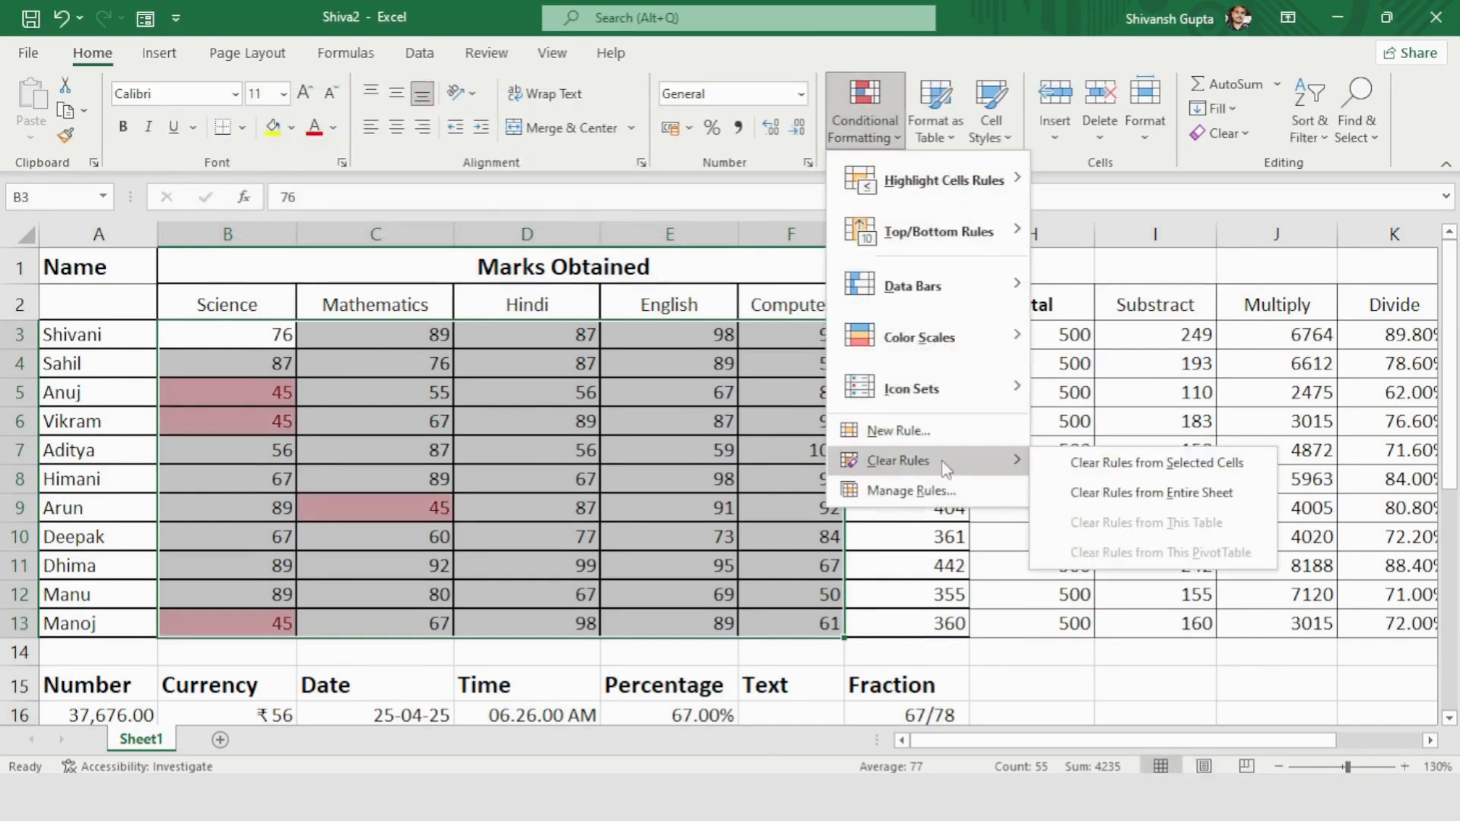
pyautogui.click(1121, 479)
# - Try a Between highlight rule on the subject marks in B3:F13 with limits 45 and 60
pyautogui.moveTo(245, 340); pyautogui.dragTo(815, 628)
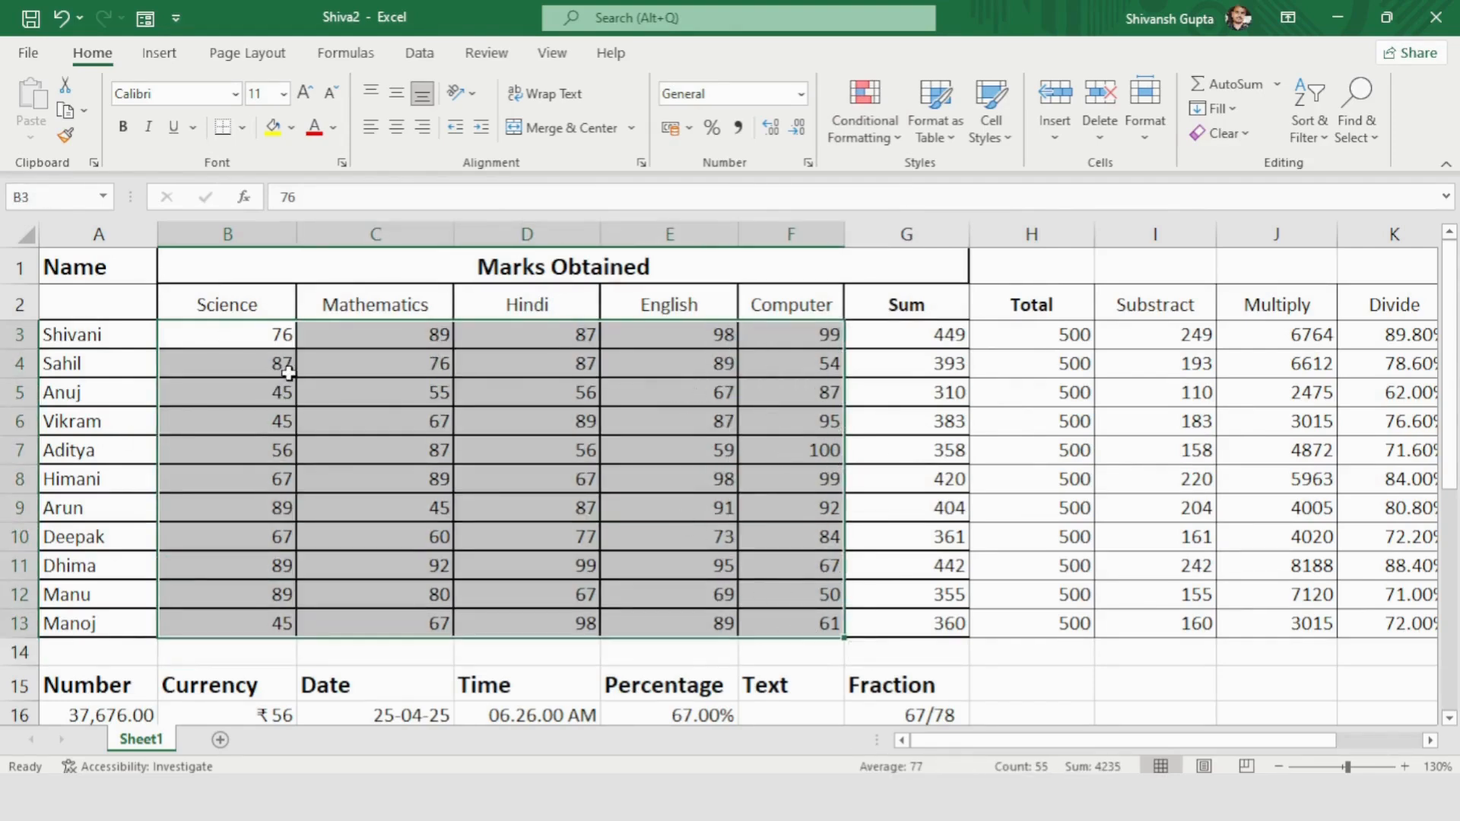
pyautogui.click(864, 106)
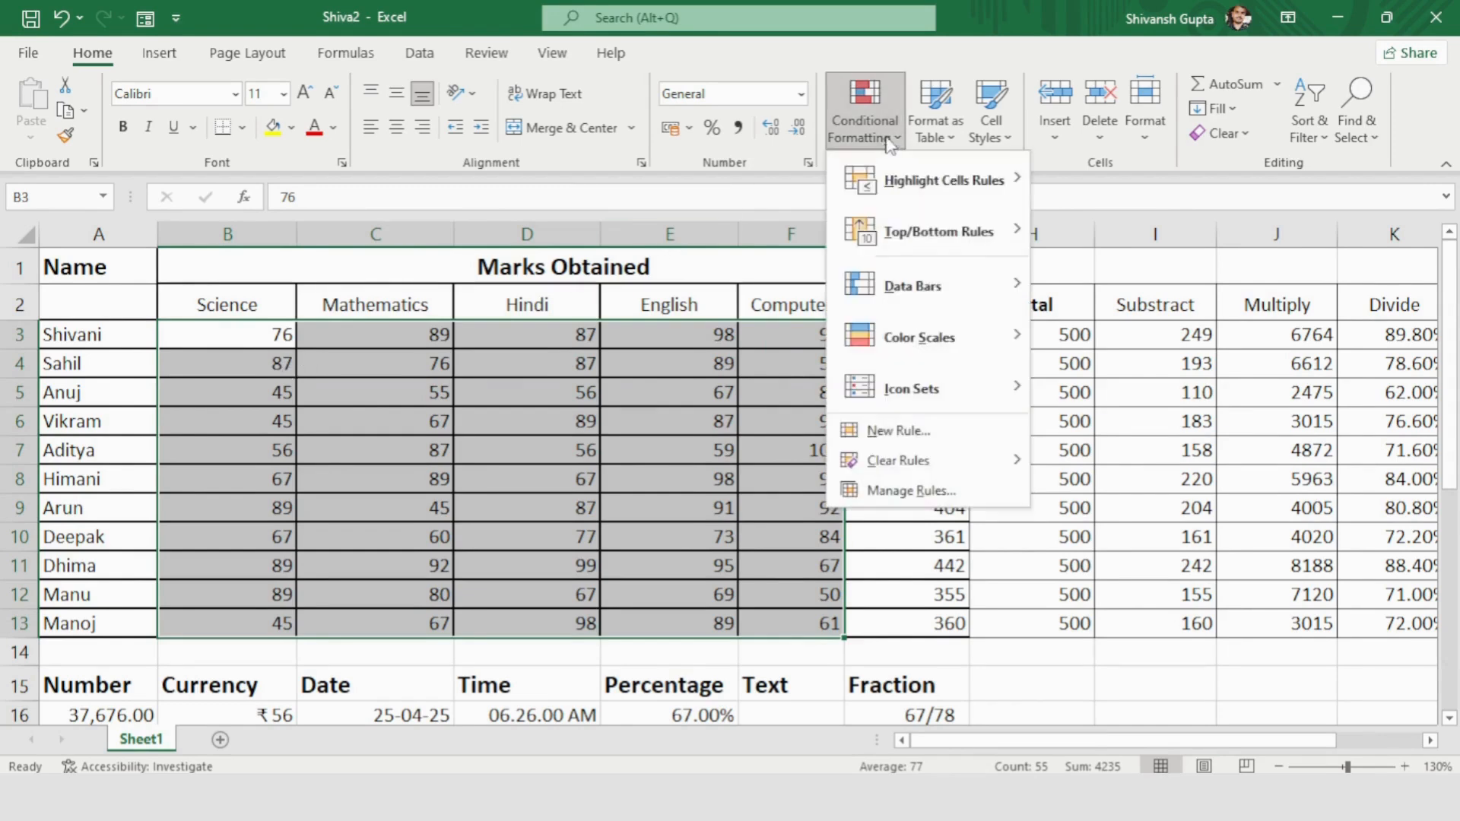
pyautogui.moveTo(907, 172)
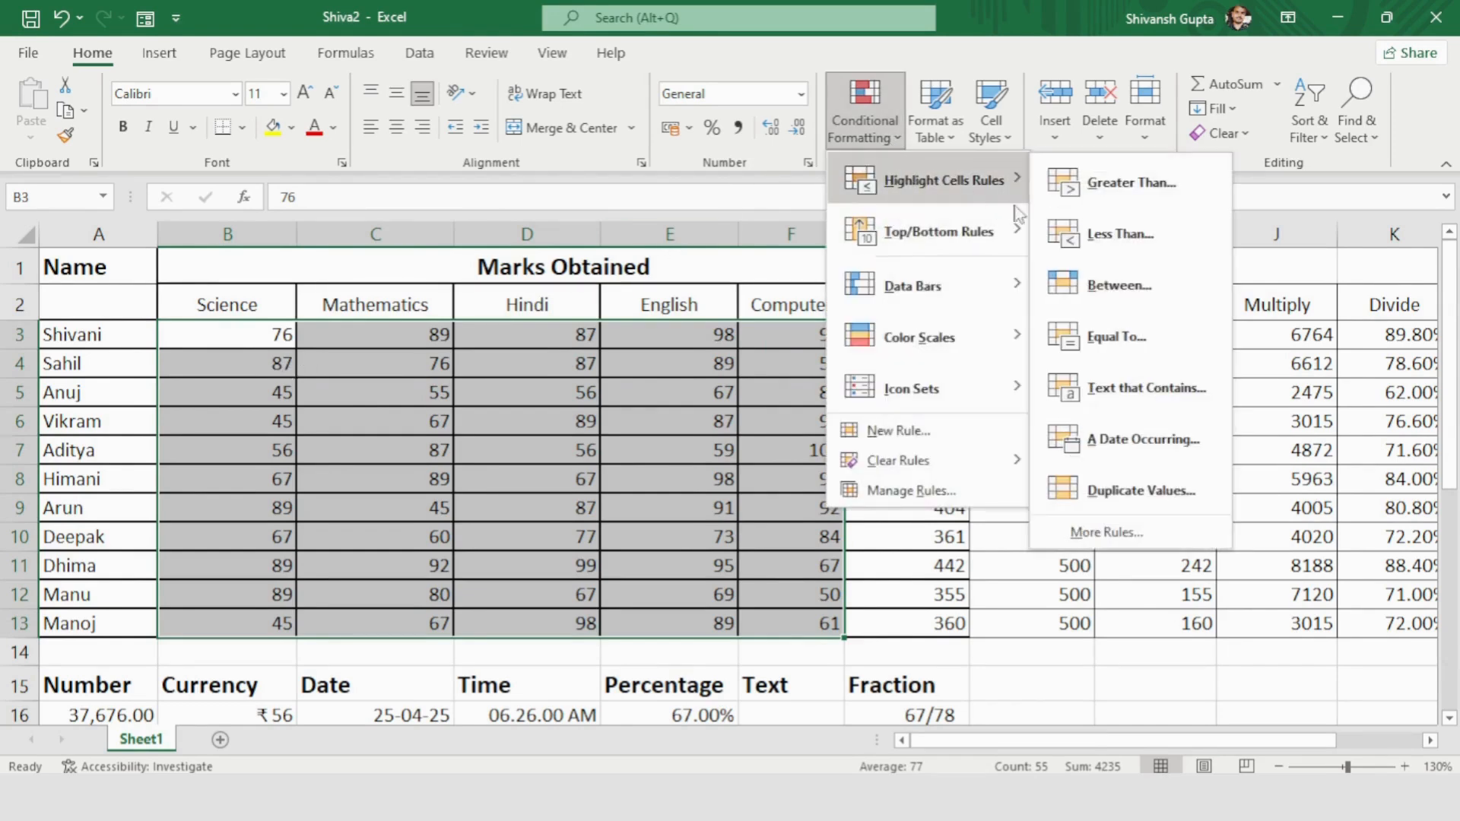
pyautogui.click(1120, 286)
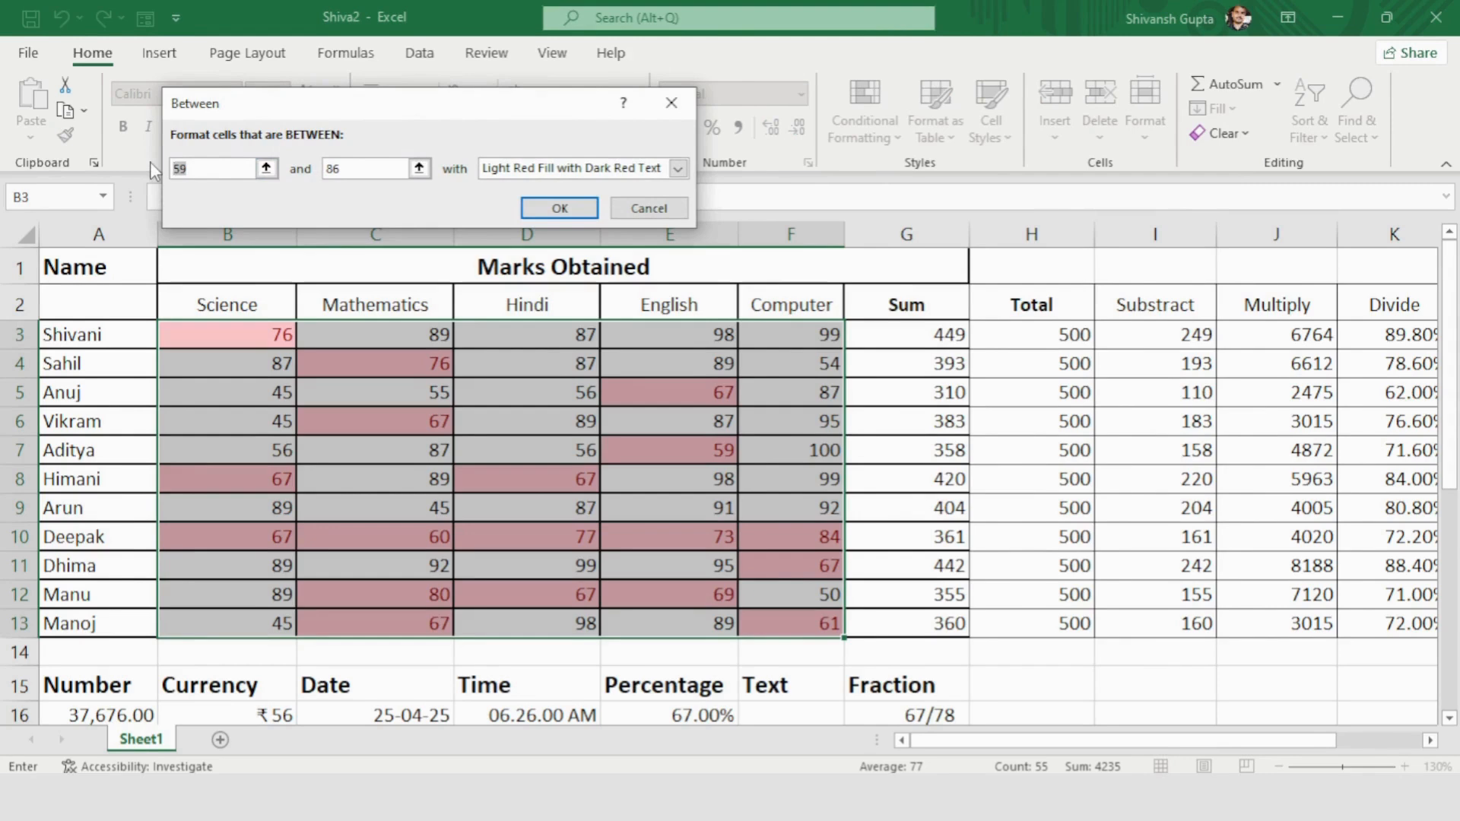
pyautogui.write('45')
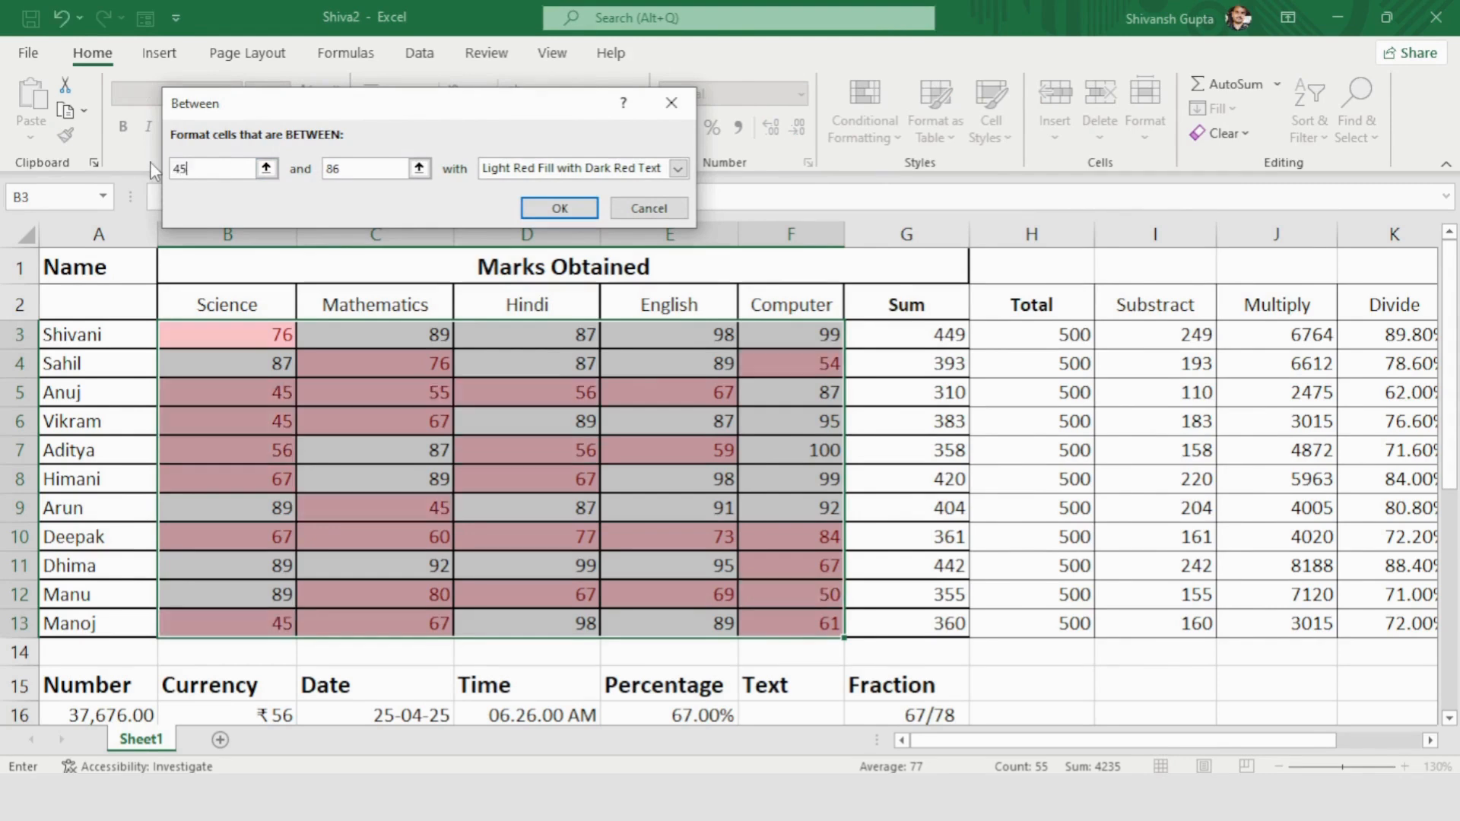
pyautogui.moveTo(347, 168); pyautogui.dragTo(310, 176)
pyautogui.write('60')
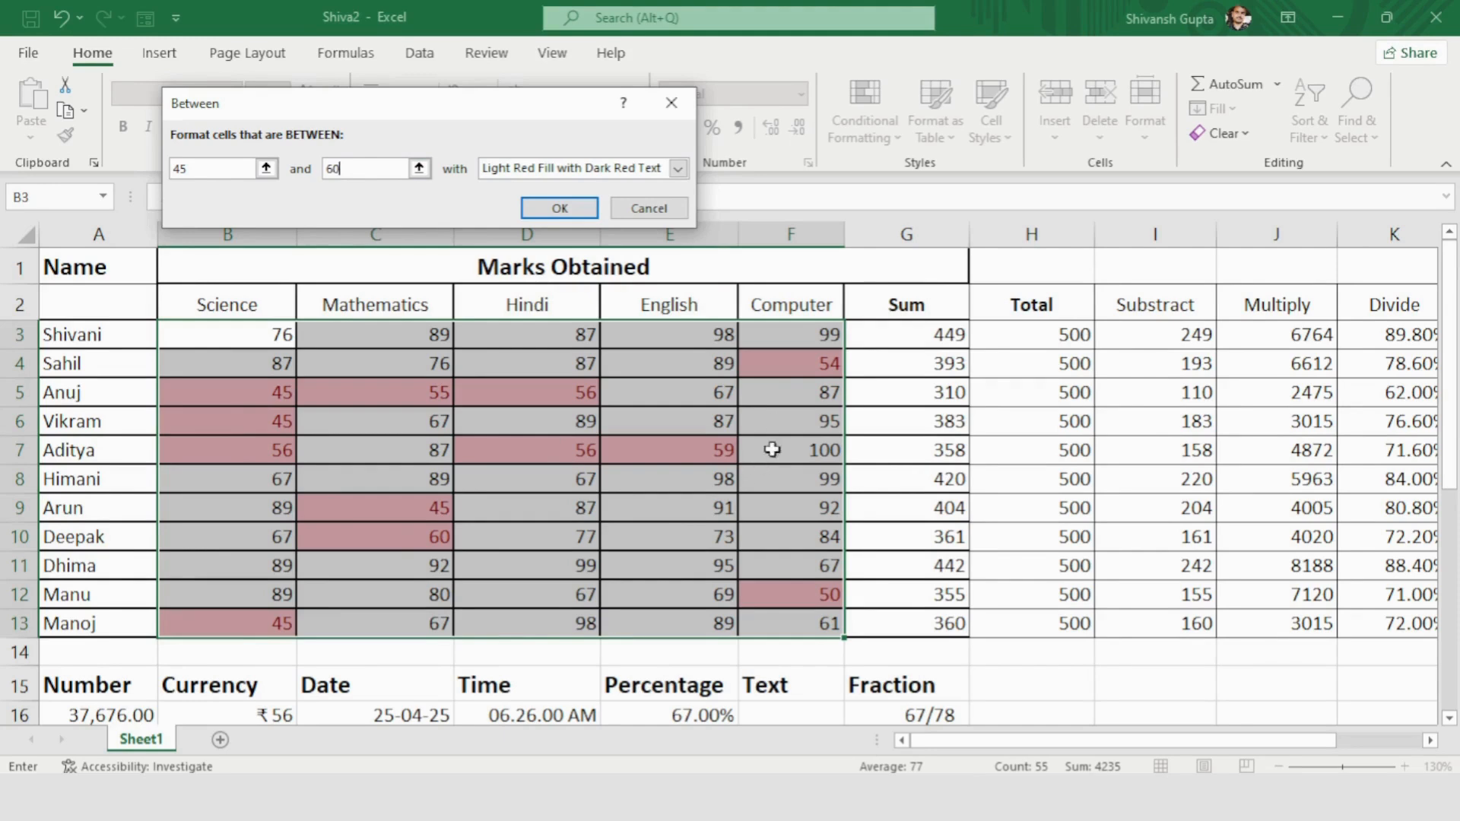
# - Preview Yellow Fill with Dark Yellow Text for the Between rule and discard the rule
pyautogui.click(676, 169)
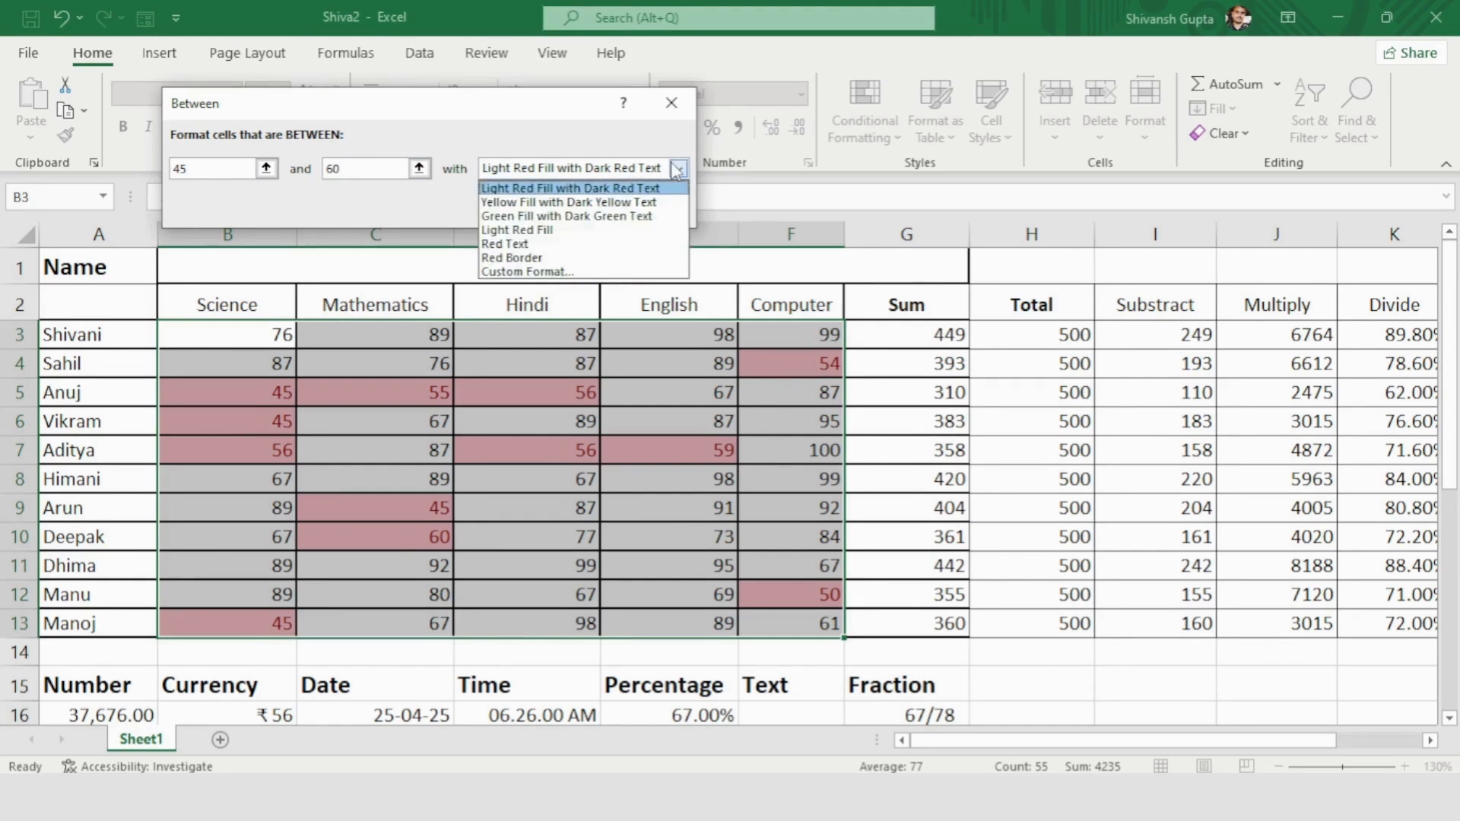
pyautogui.click(586, 203)
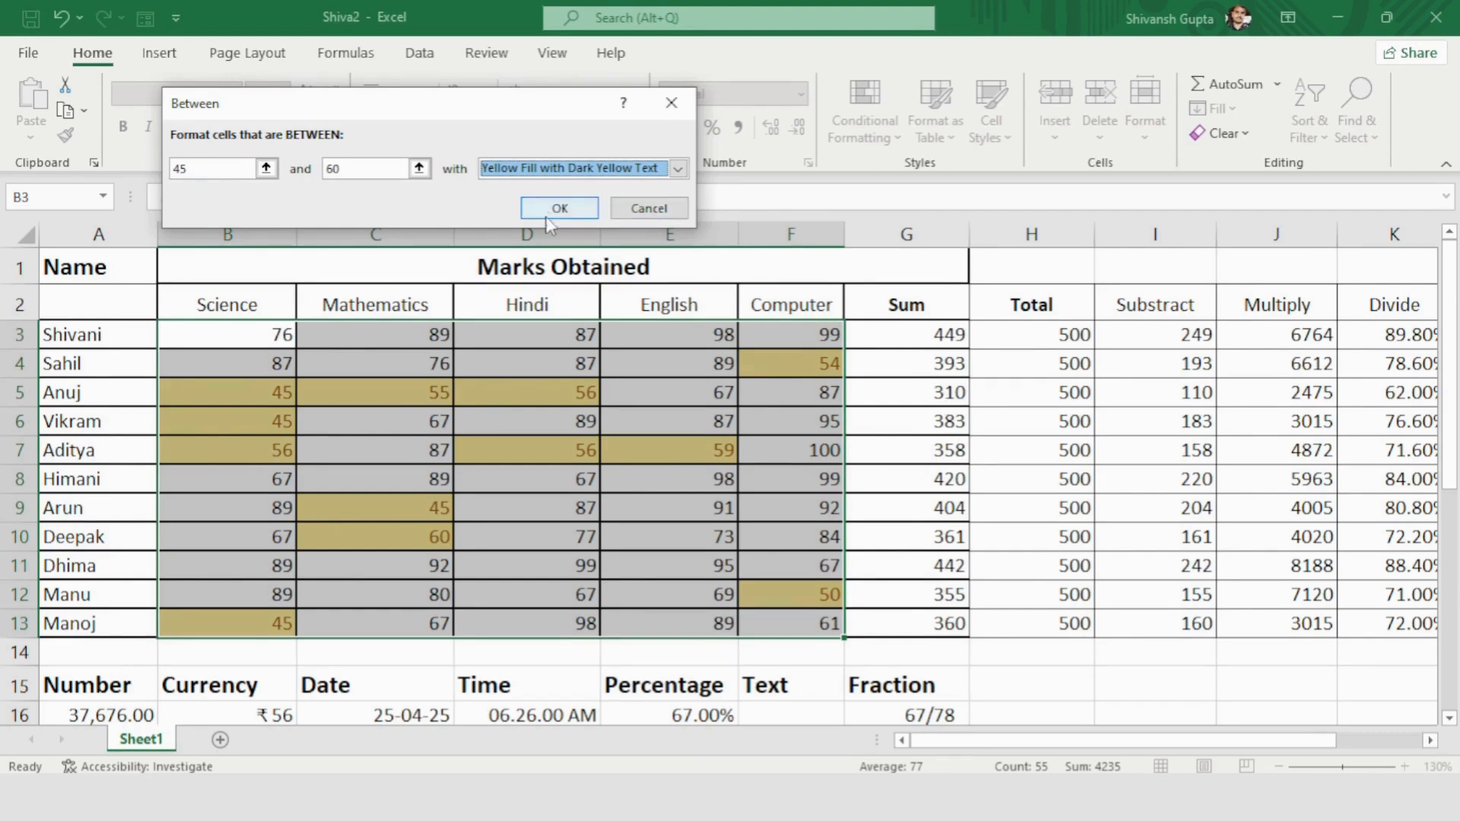
pyautogui.click(626, 215)
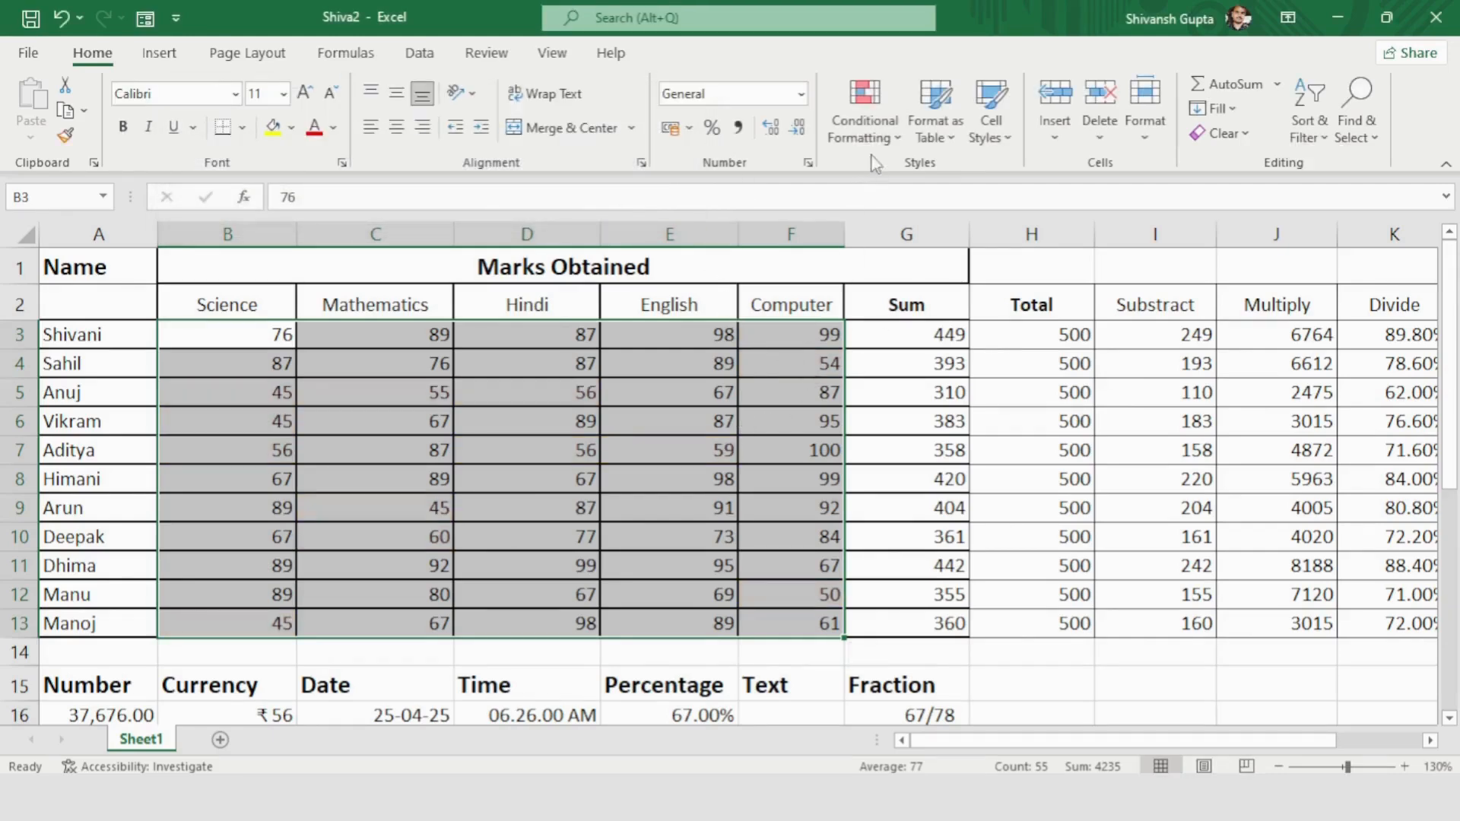
# - Try 98 in an Equal To highlight rule for the subject marks, then apply it with 77 and Light Red Fill with Dark Red Text
pyautogui.click(875, 129)
pyautogui.moveTo(925, 190)
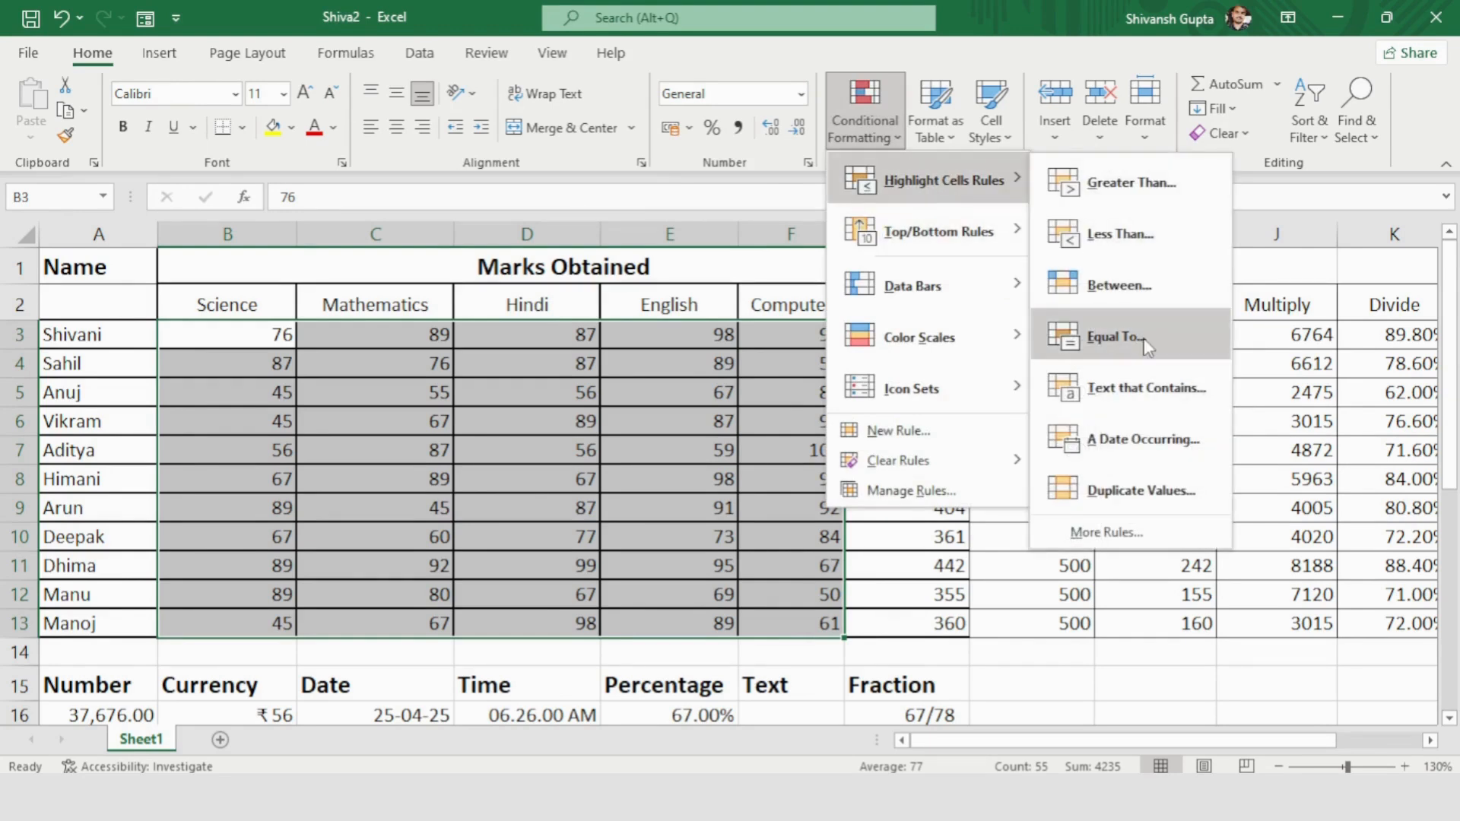
pyautogui.click(1114, 337)
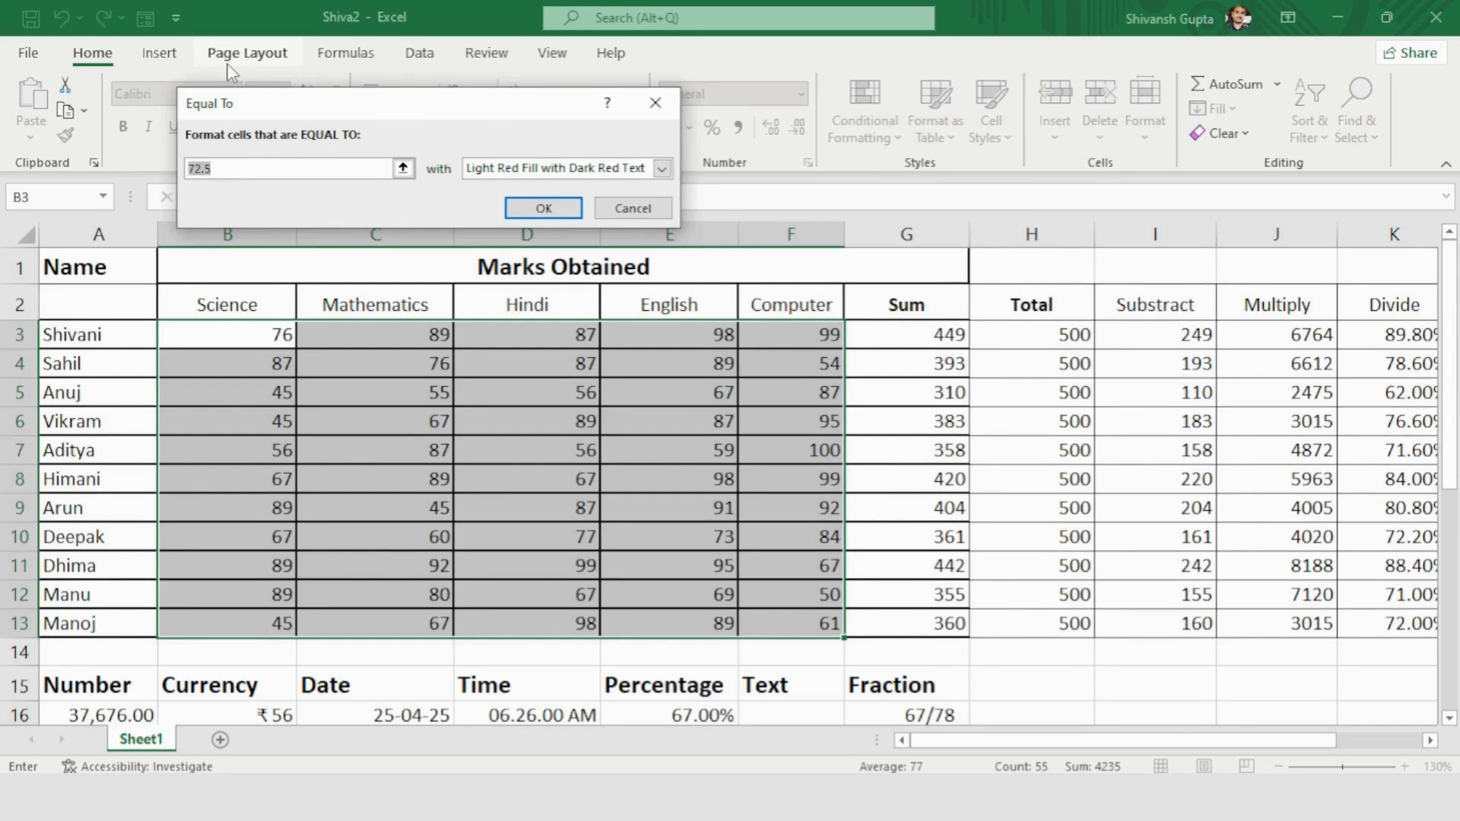
pyautogui.write('98')
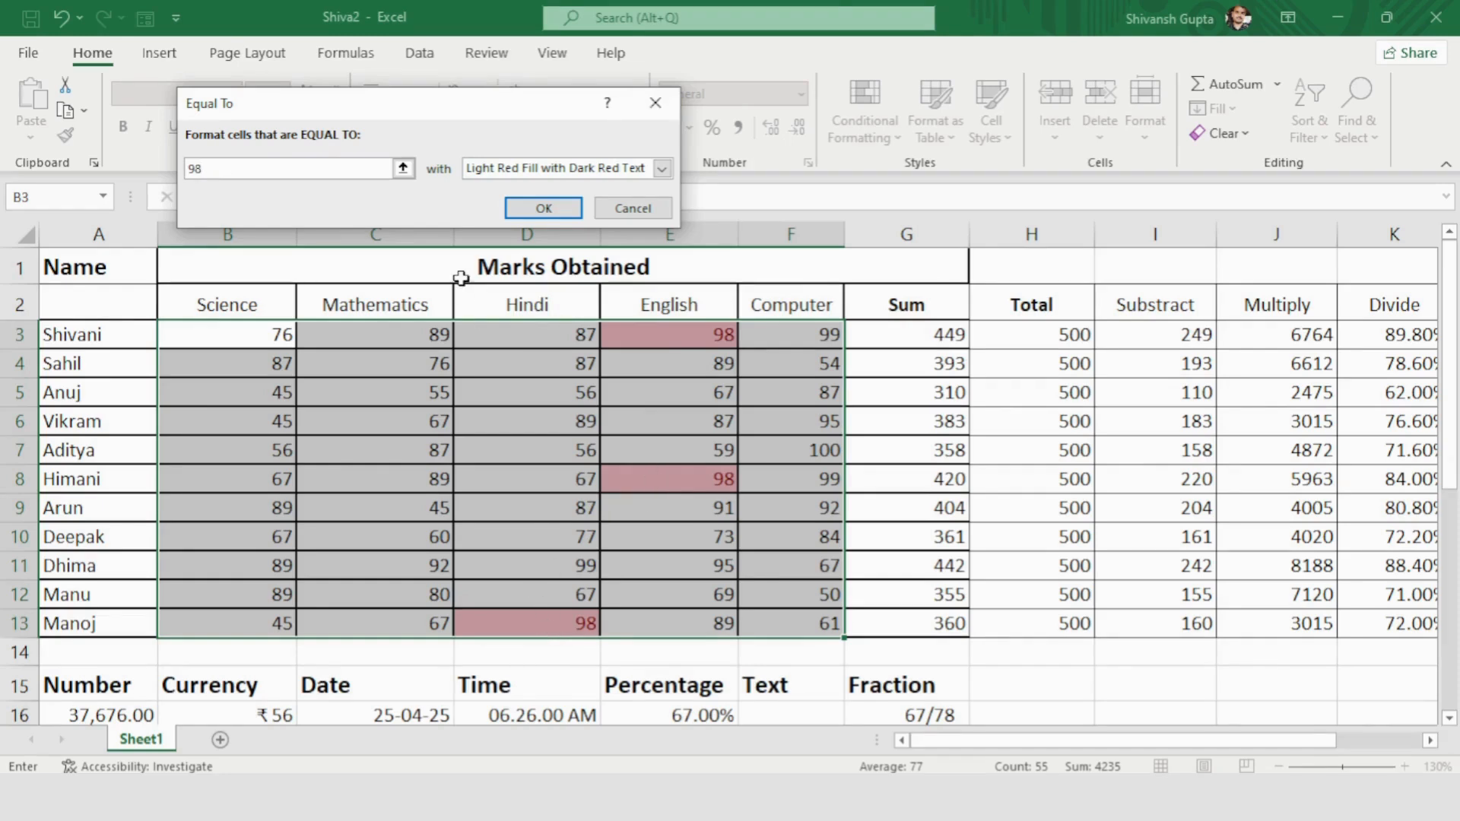
pyautogui.press('BackSpace')
pyautogui.press('BackSpace')
pyautogui.write('77')
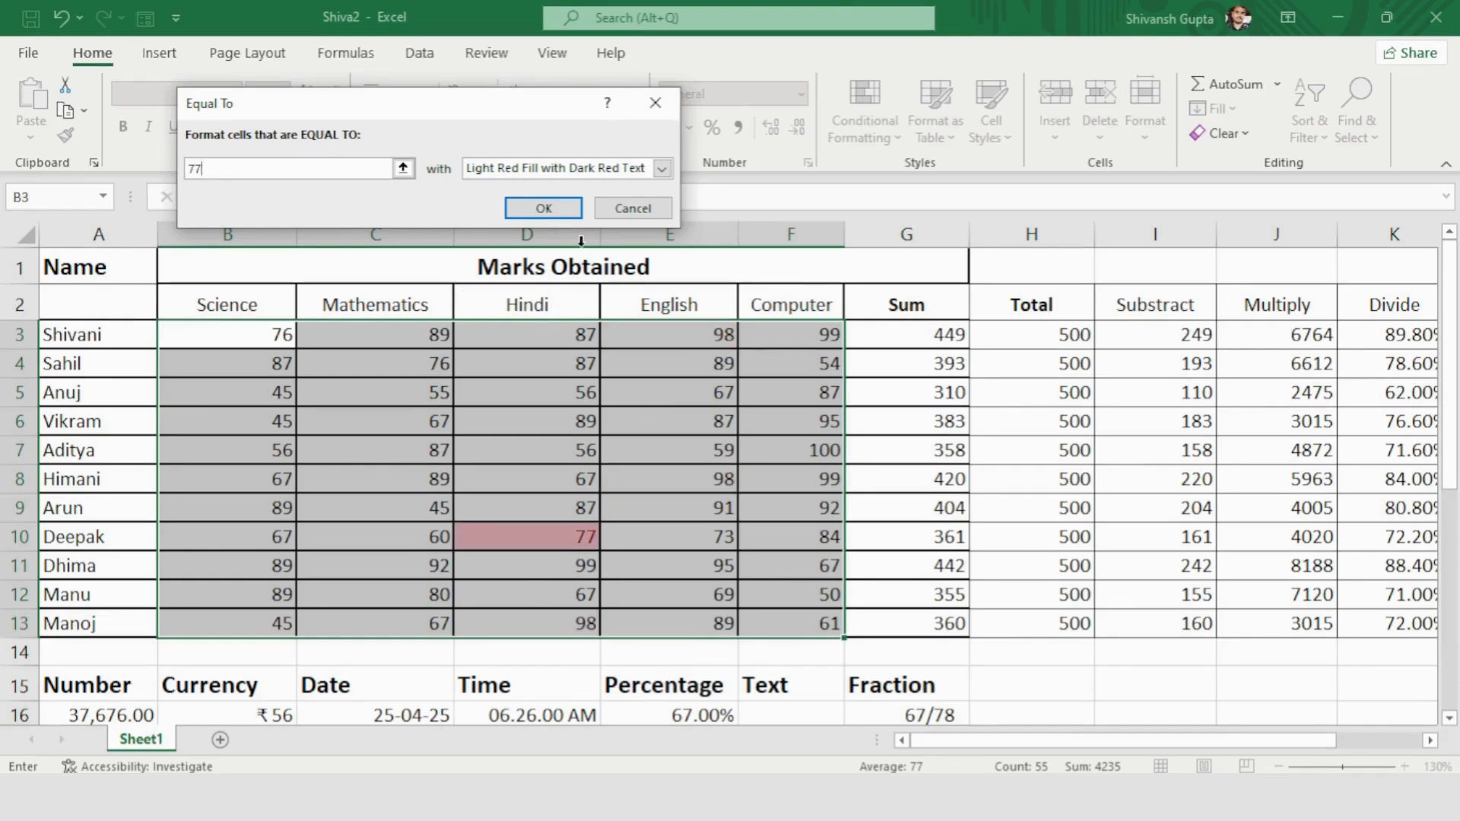
pyautogui.click(540, 206)
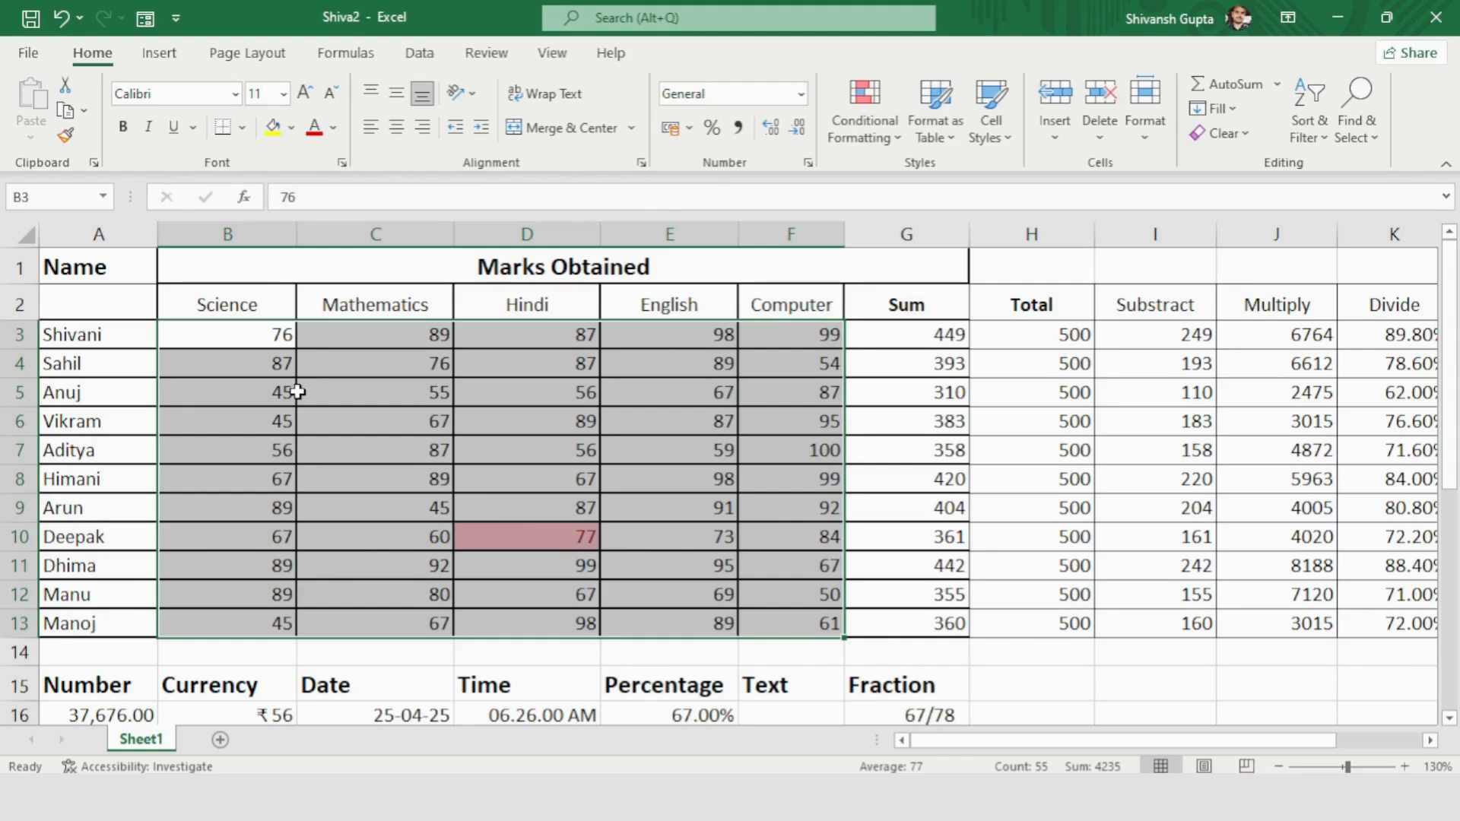
# - Clear the Equal To highlight rule from the selected subject marks
pyautogui.click(846, 140)
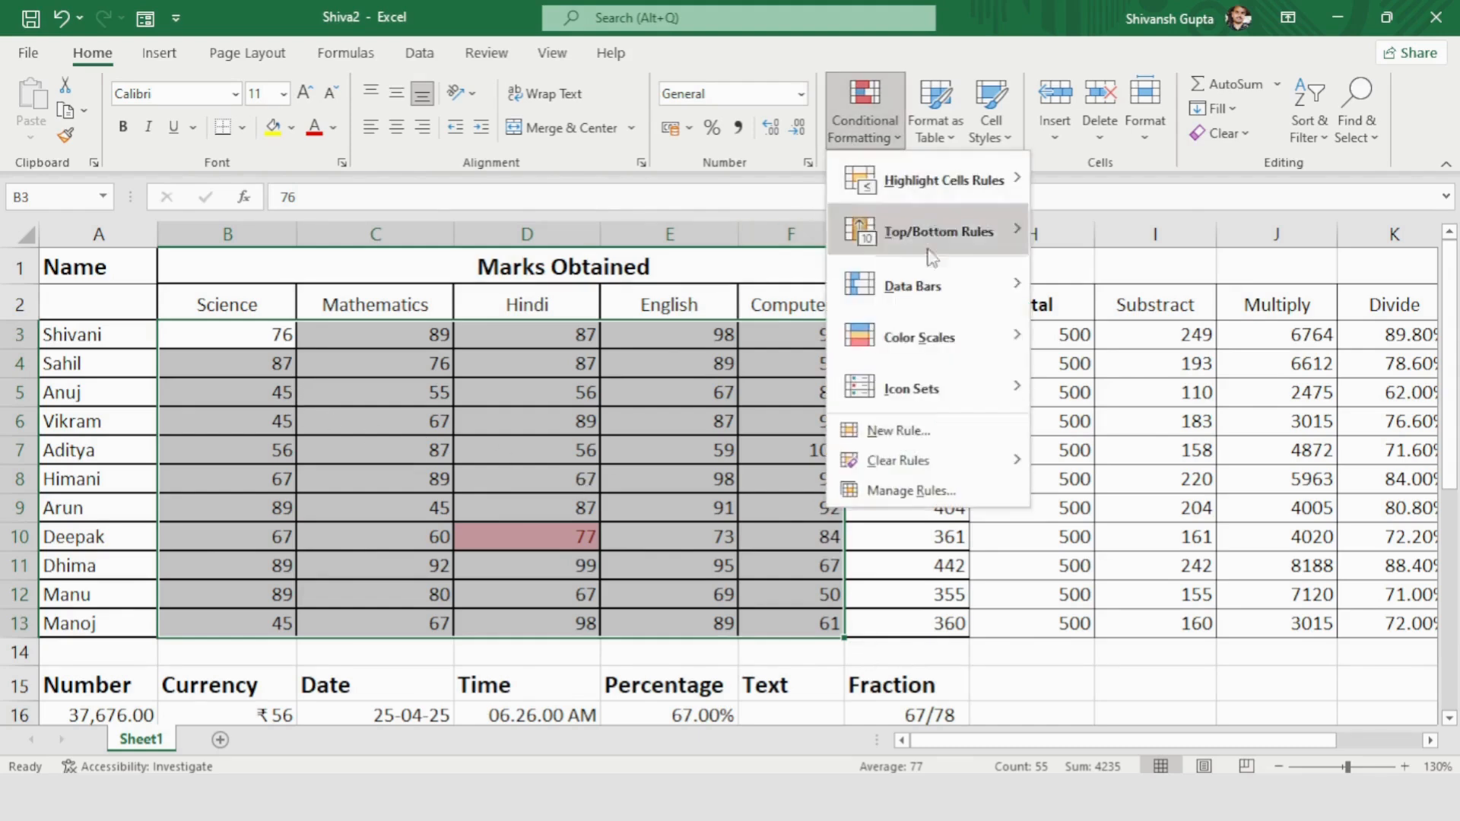
pyautogui.moveTo(913, 460)
pyautogui.click(1112, 463)
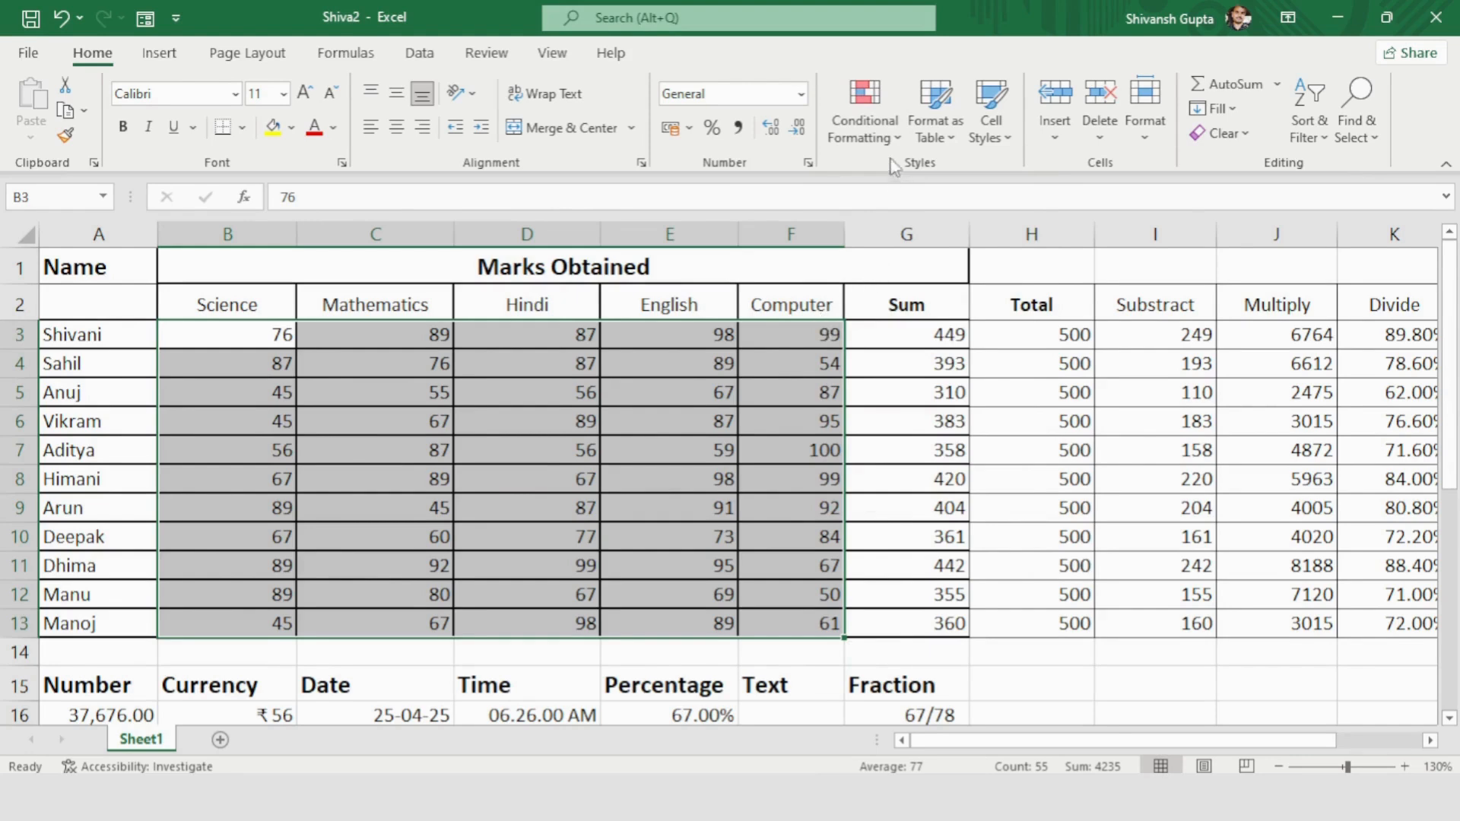
pyautogui.click(891, 137)
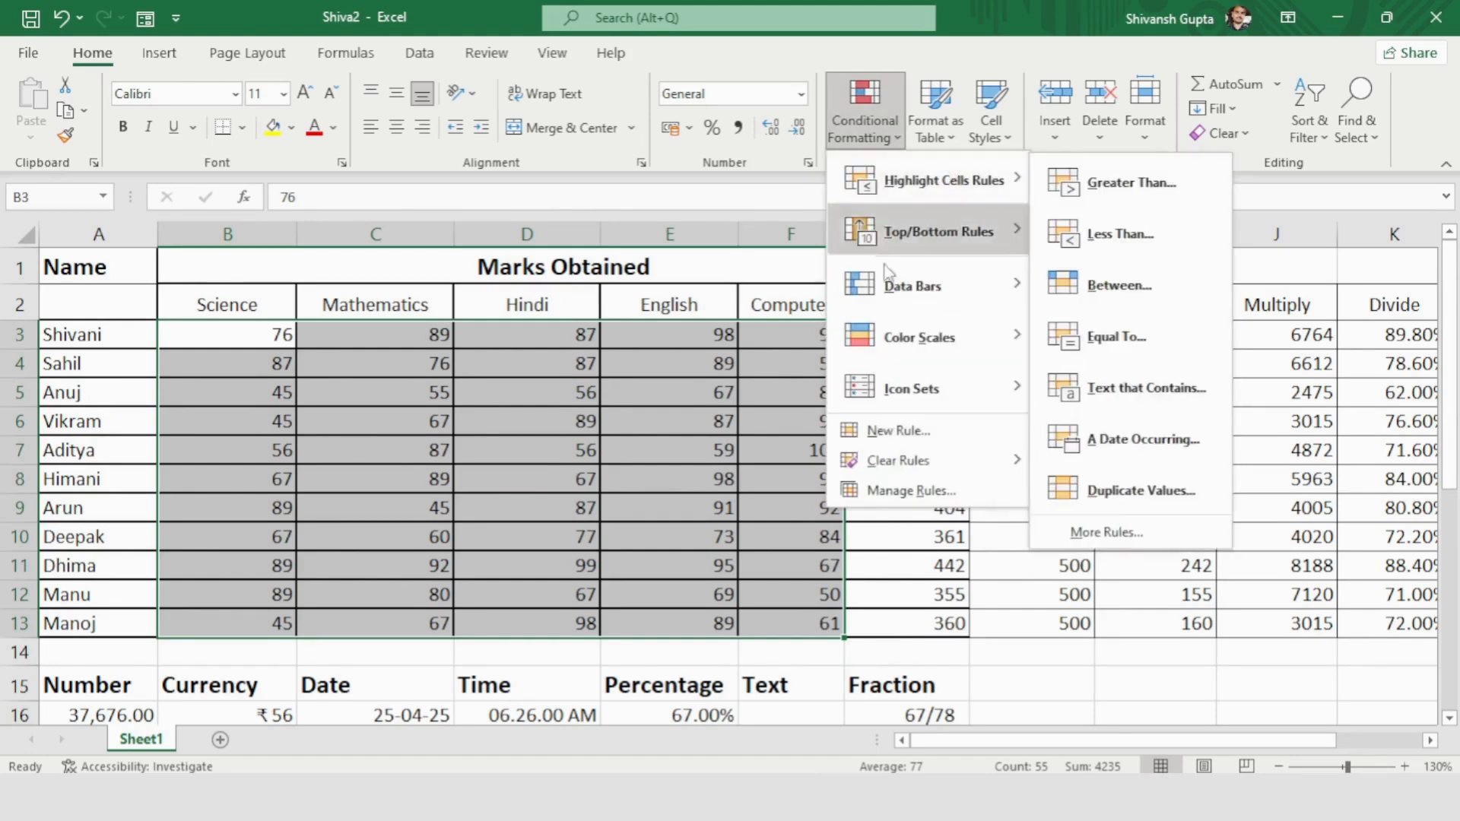
pyautogui.click(207, 333)
pyautogui.click(205, 331)
pyautogui.moveTo(271, 349); pyautogui.dragTo(810, 633)
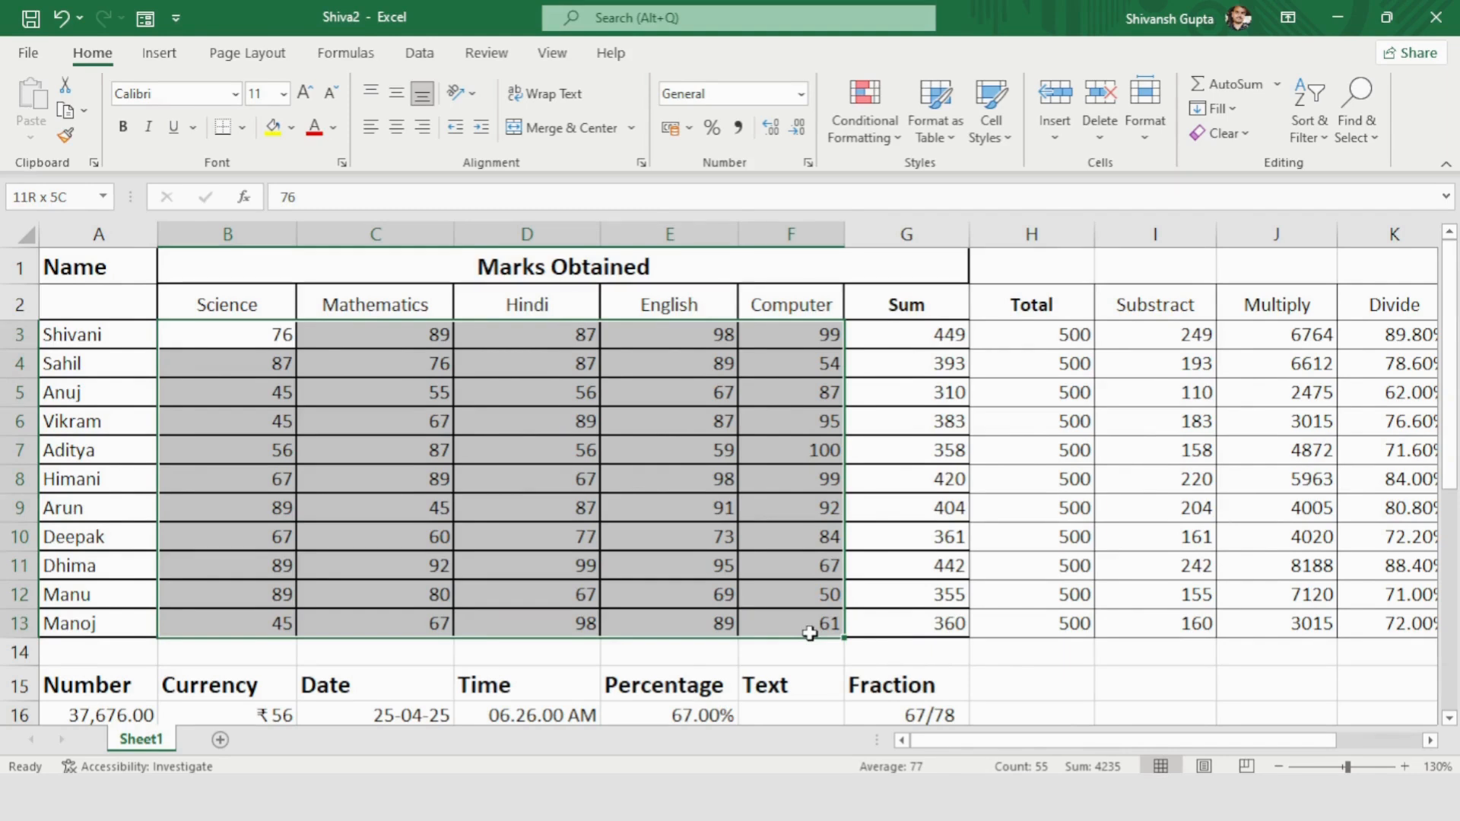
pyautogui.click(883, 129)
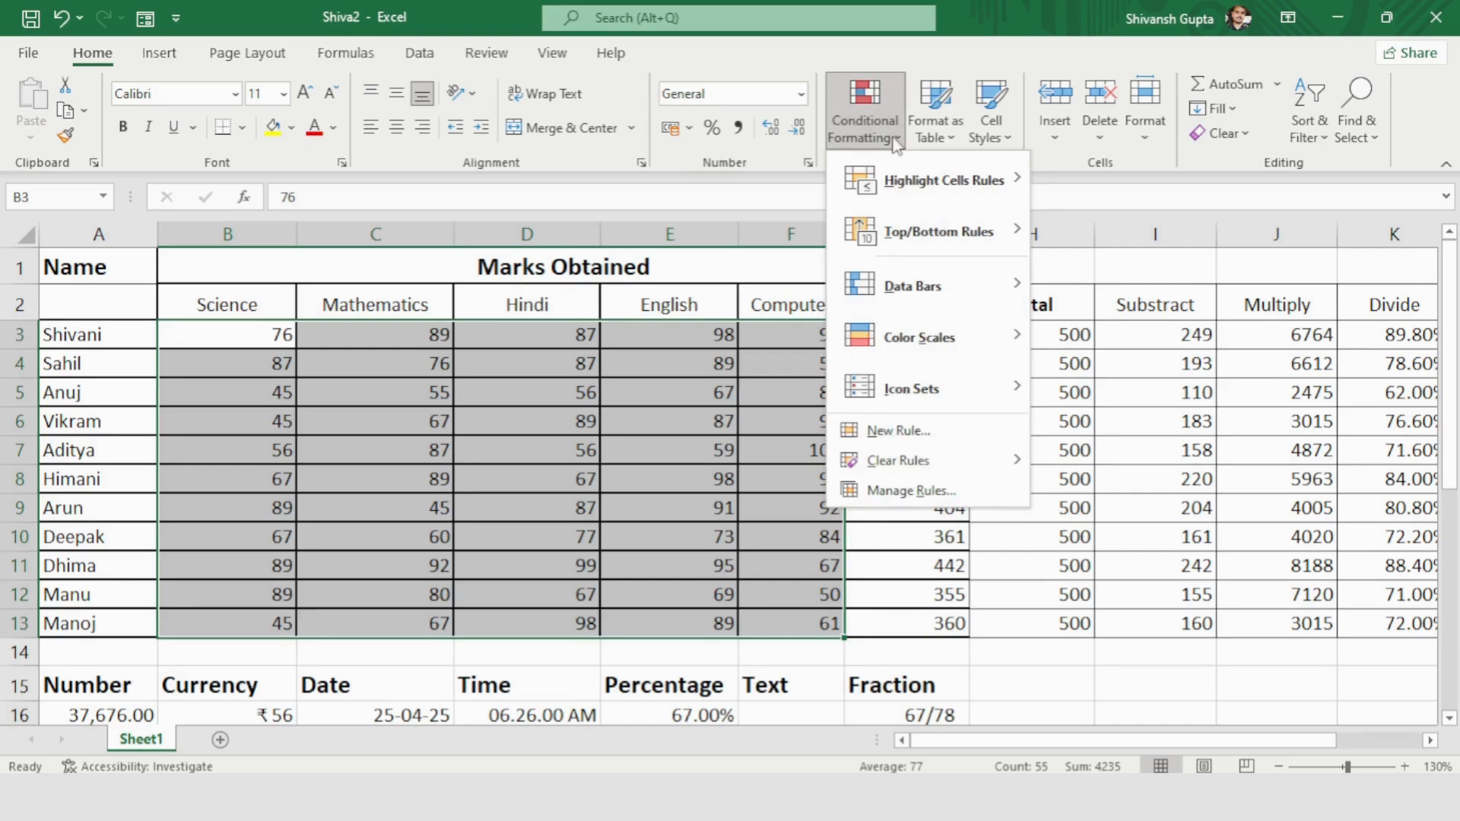
pyautogui.moveTo(900, 177)
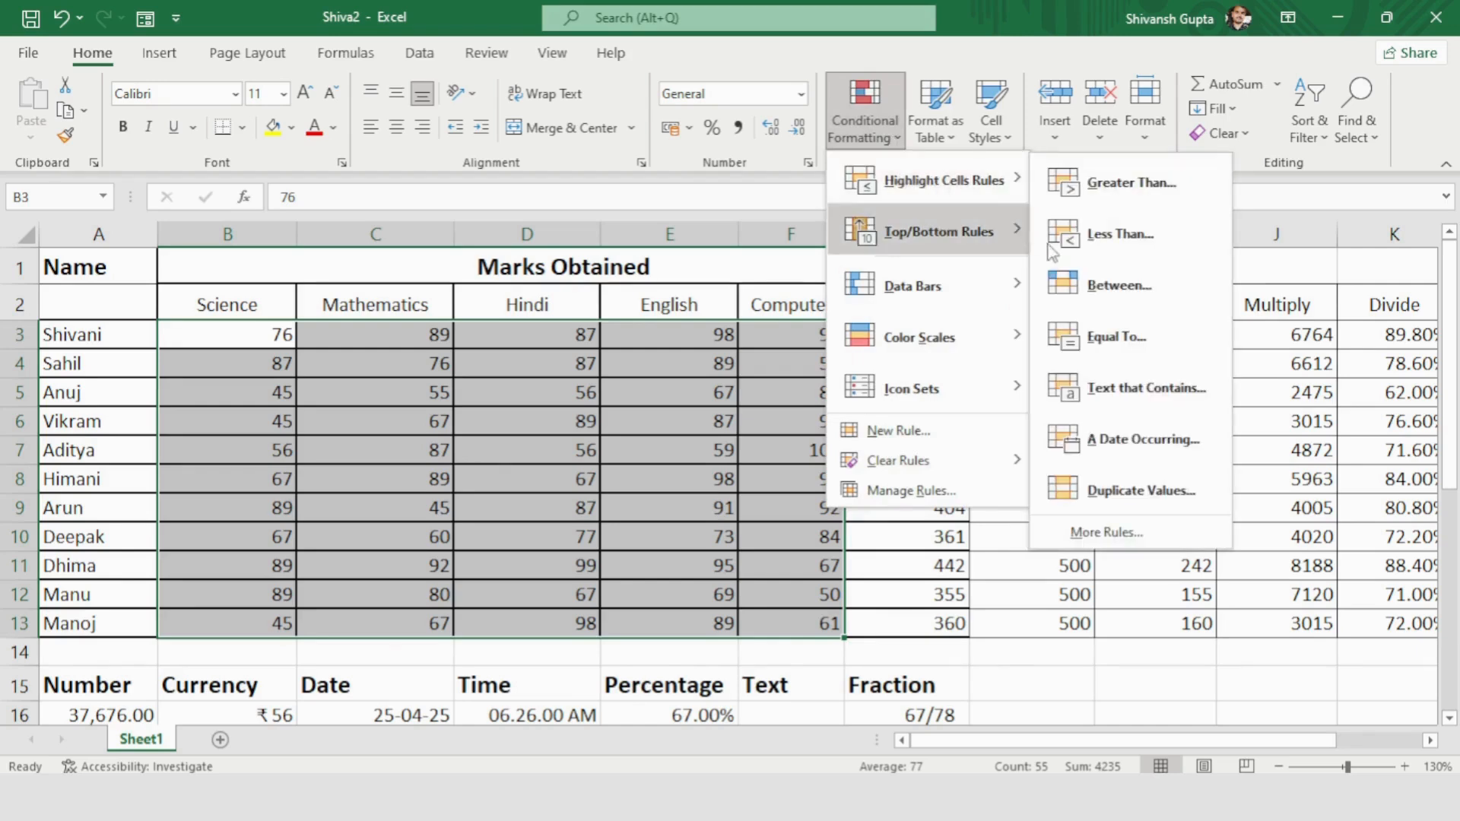
pyautogui.click(1141, 388)
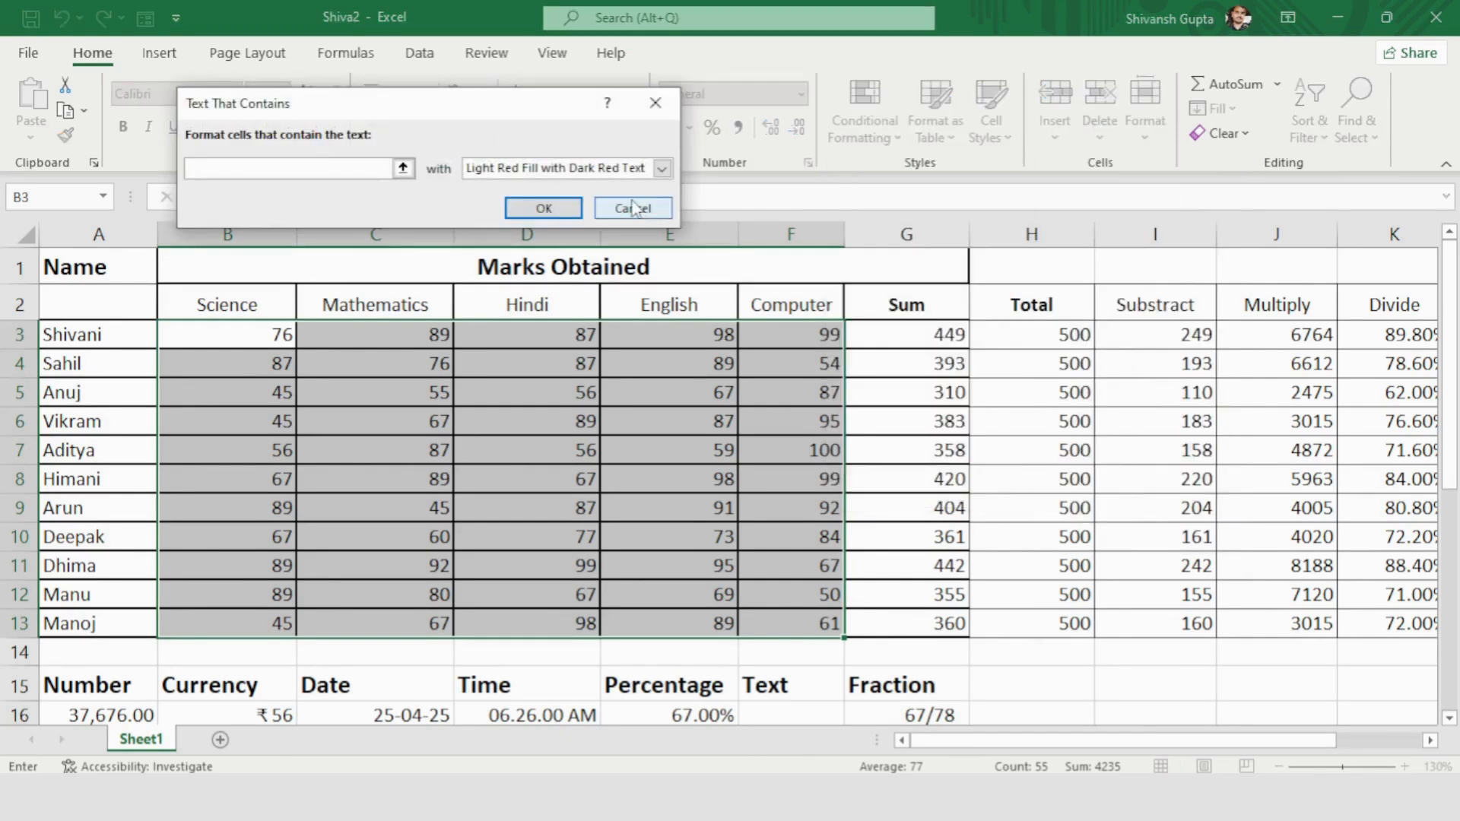
pyautogui.click(633, 207)
pyautogui.click(254, 384)
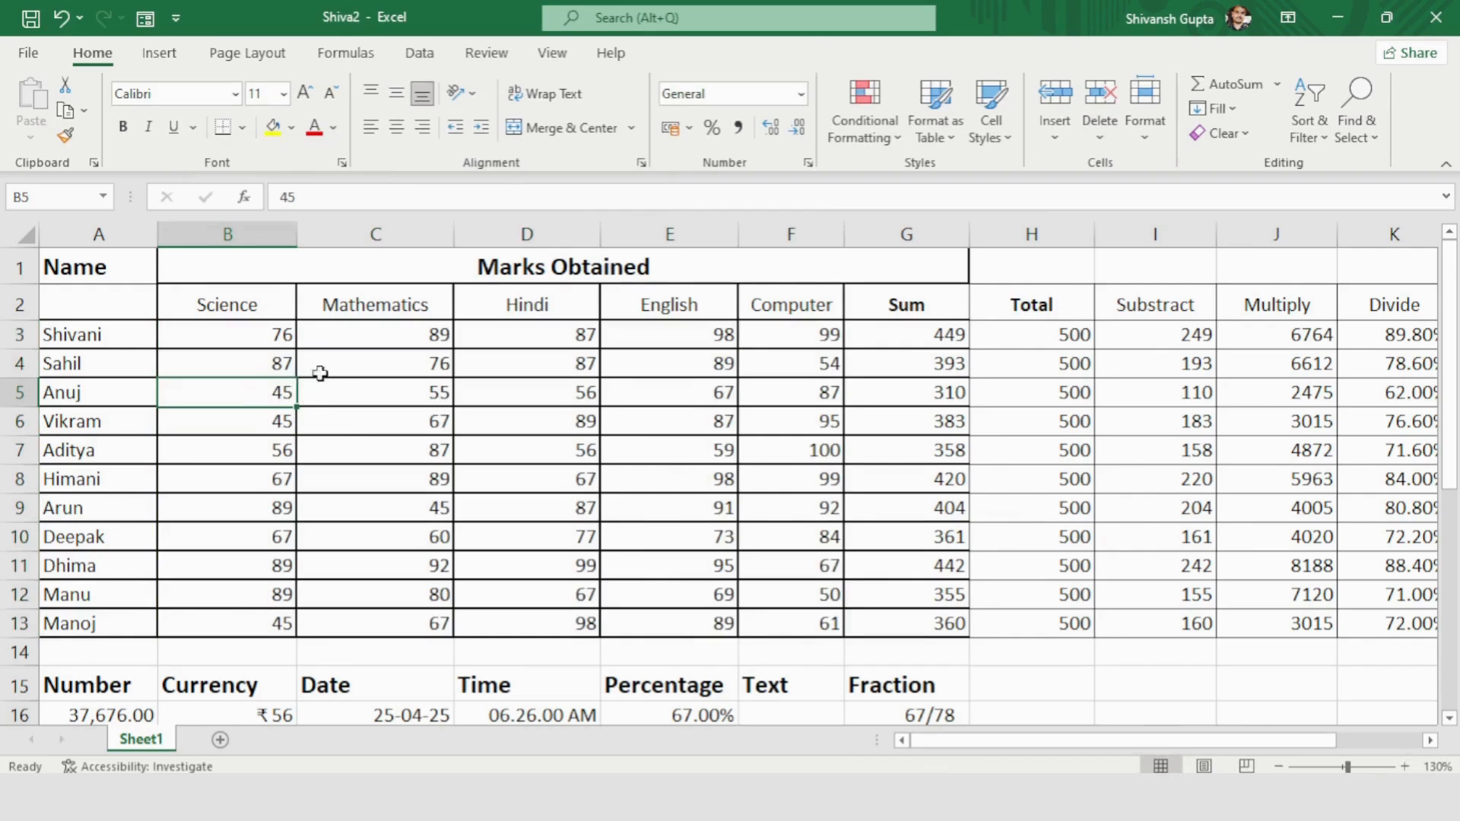
# - Apply a Text That Contains rule to A3:F13 that highlights the student name in row 4 with Light Red Fill with Dark Red Text
pyautogui.moveTo(89, 335); pyautogui.dragTo(837, 624)
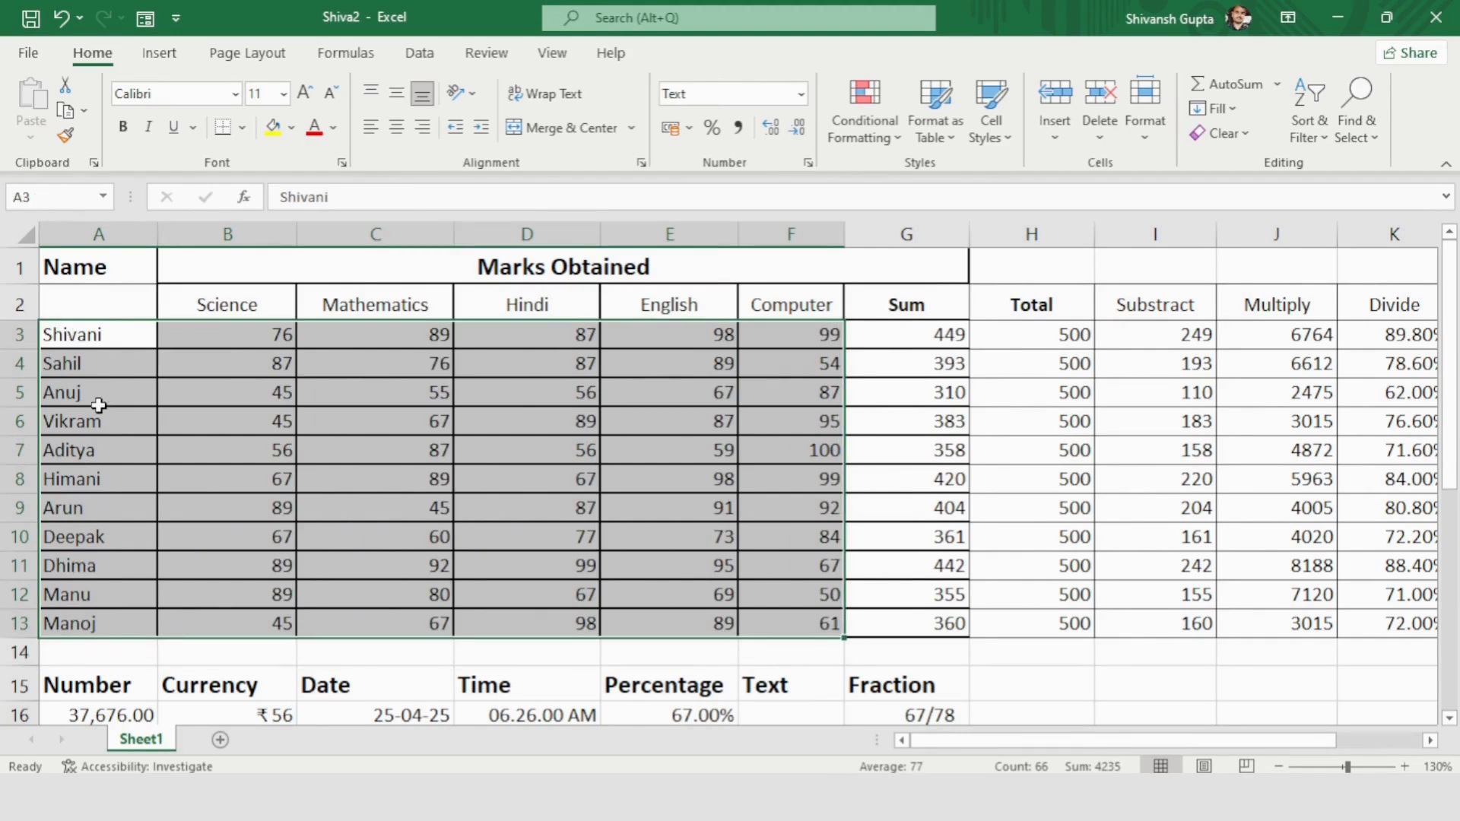
pyautogui.click(901, 135)
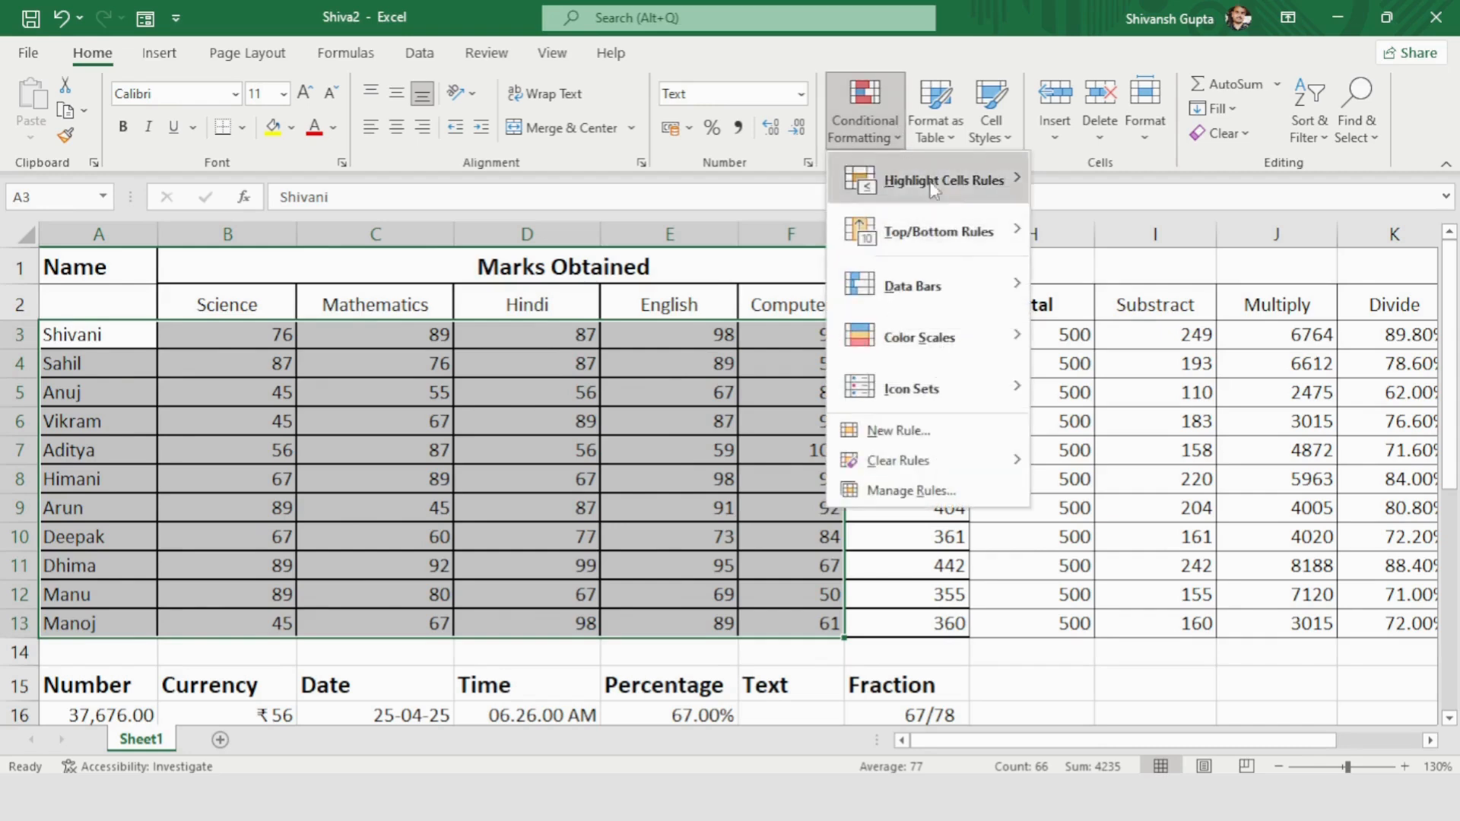
pyautogui.moveTo(951, 247)
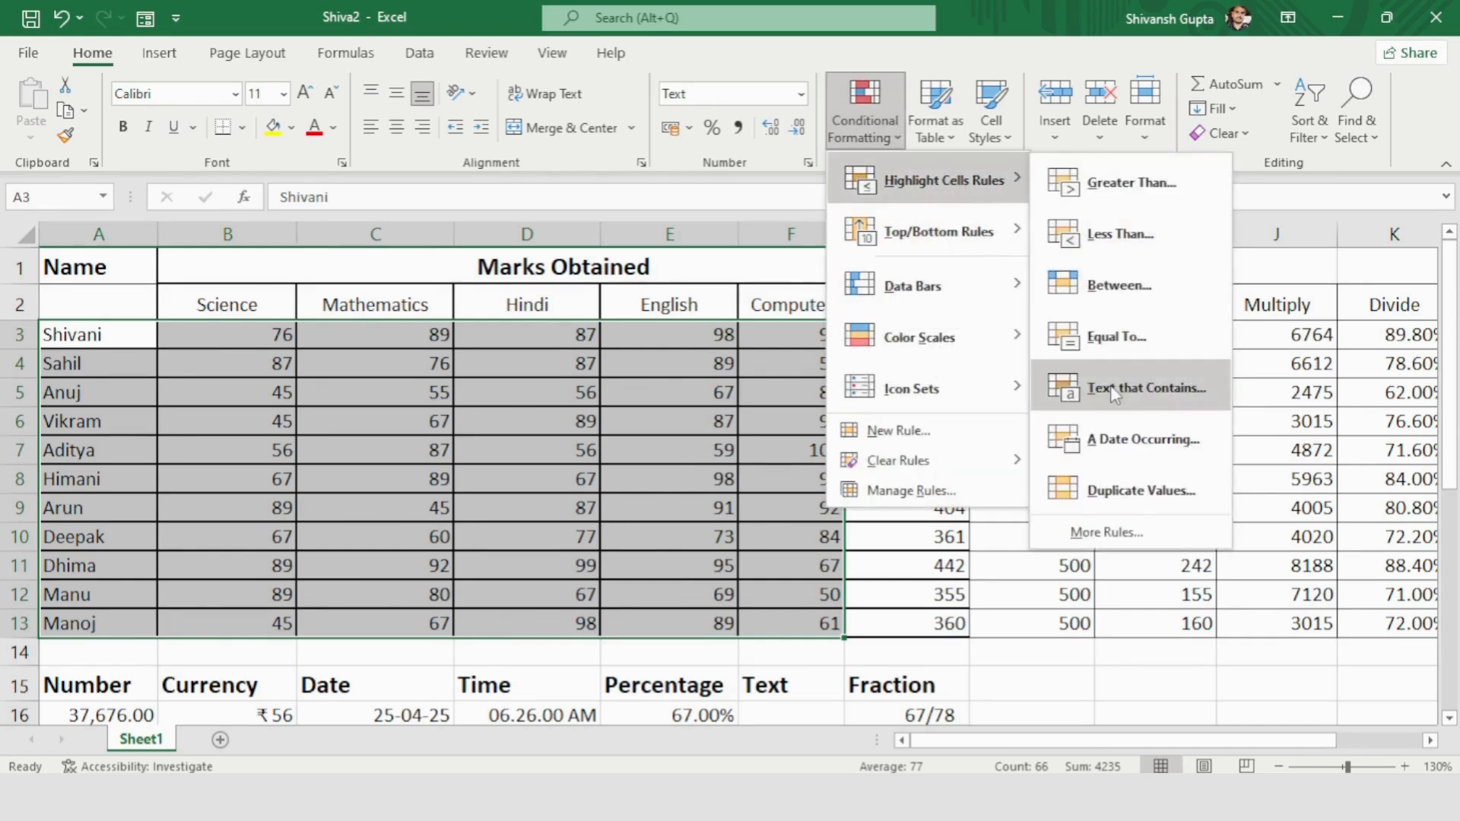
pyautogui.click(1115, 387)
pyautogui.click(286, 169)
pyautogui.moveTo(281, 163); pyautogui.dragTo(160, 168)
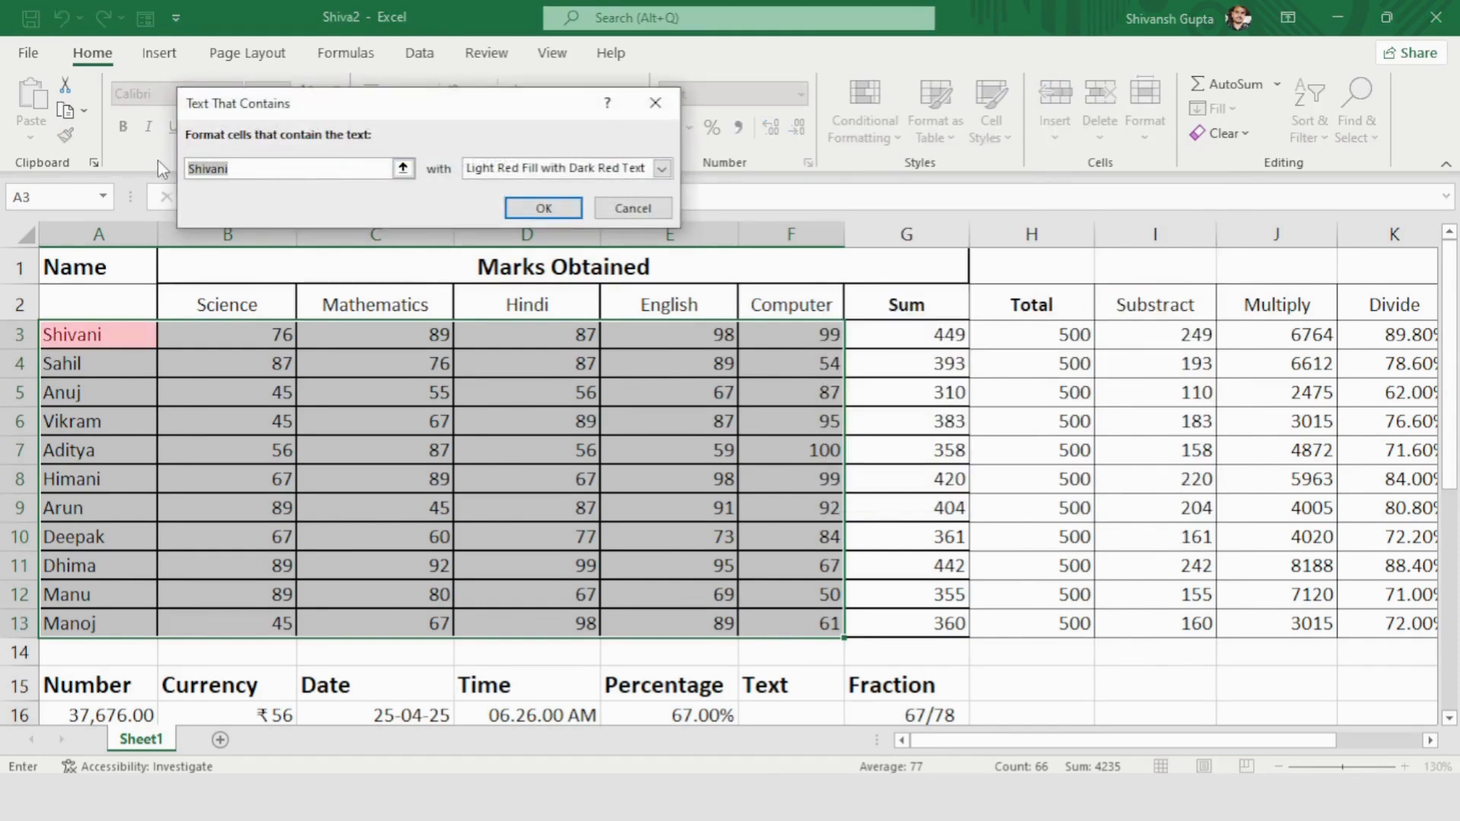
pyautogui.write('sahil')
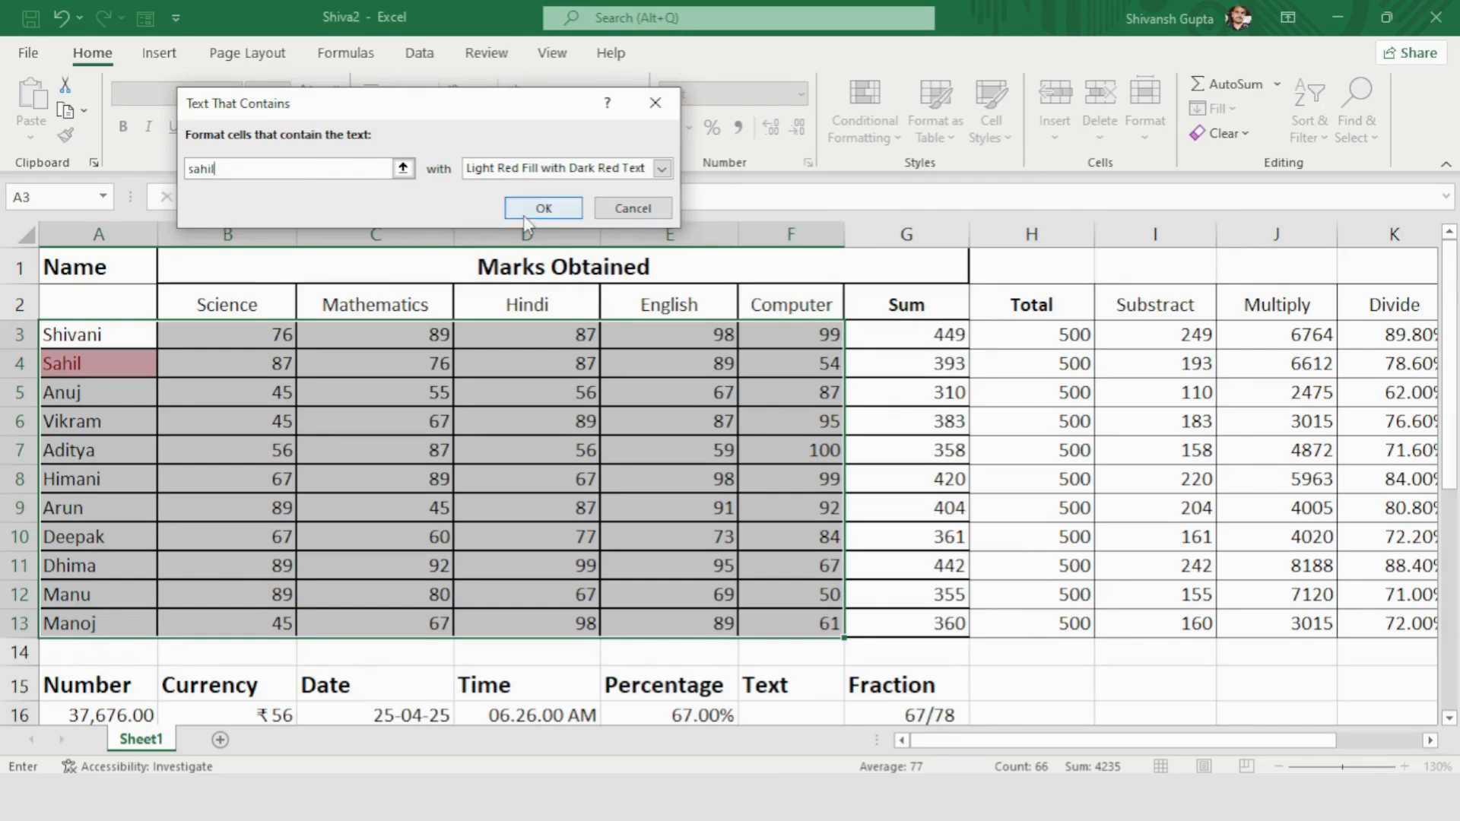
pyautogui.click(543, 208)
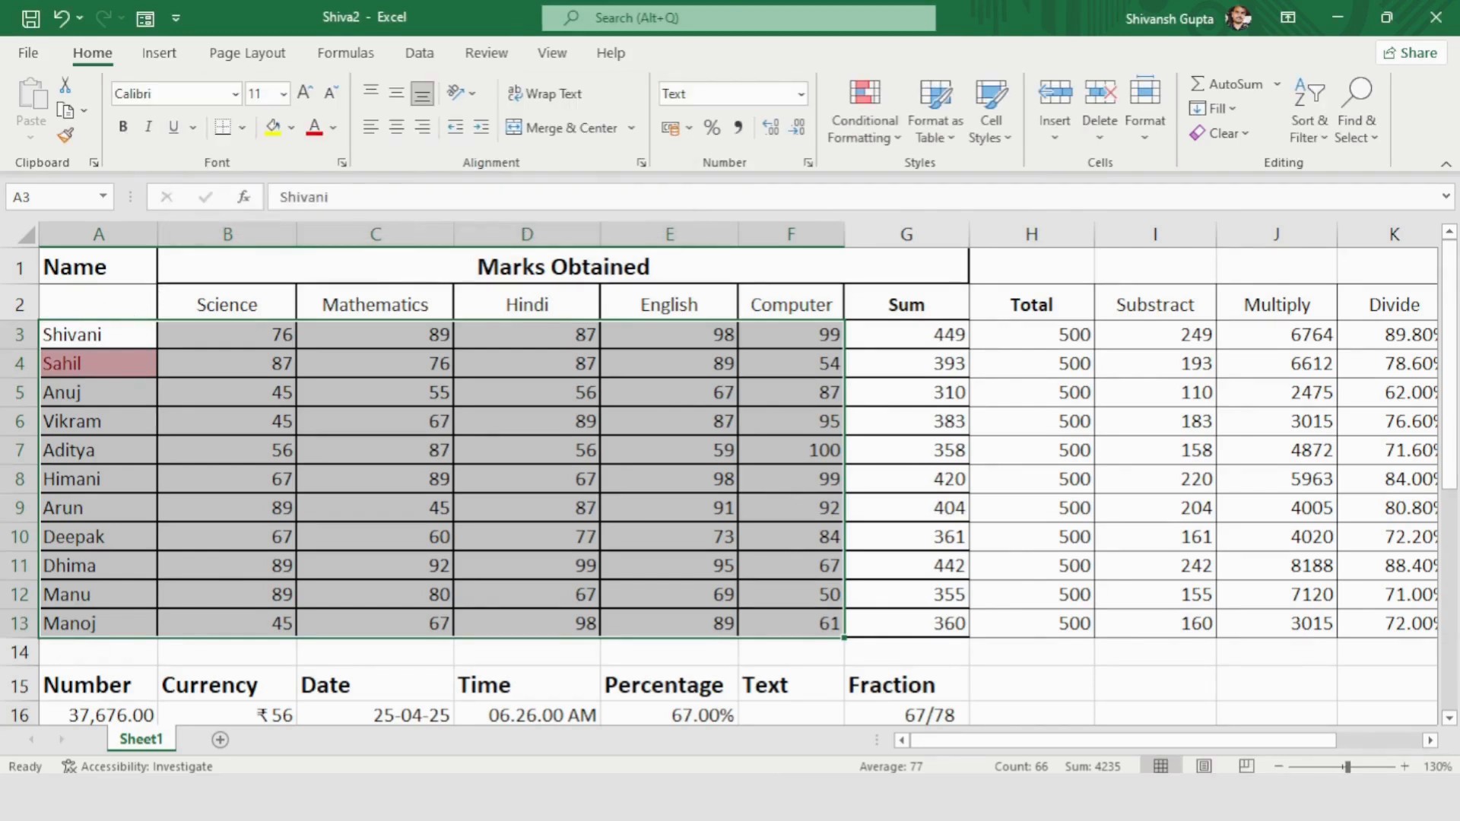
# - Clear the conditional formatting rules from the entire sheet, with A3:F13 still selected
pyautogui.scroll(-3, 104, 374)
pyautogui.scroll(3, 117, 421)
pyautogui.click(865, 125)
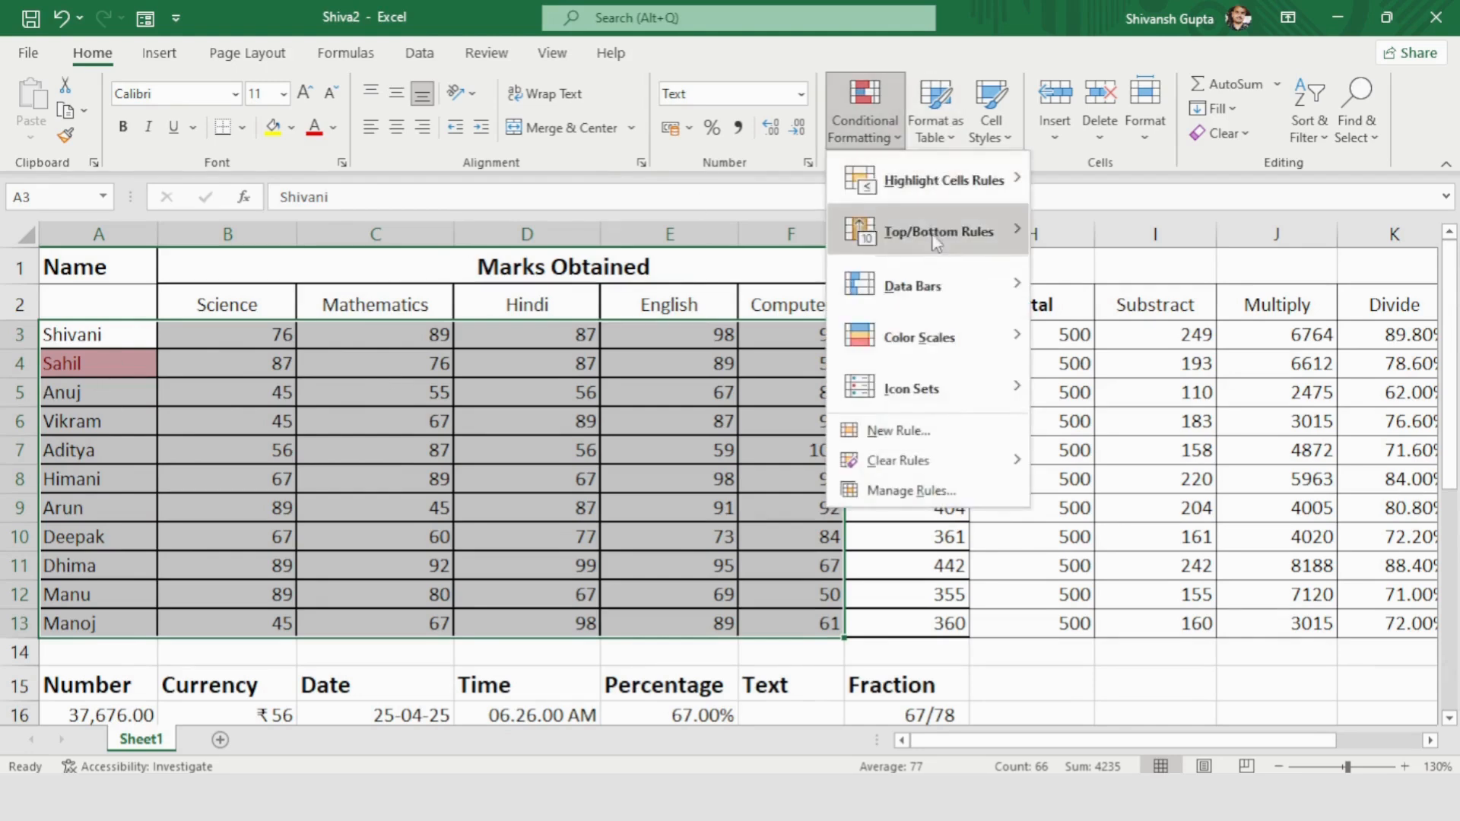
pyautogui.moveTo(939, 195)
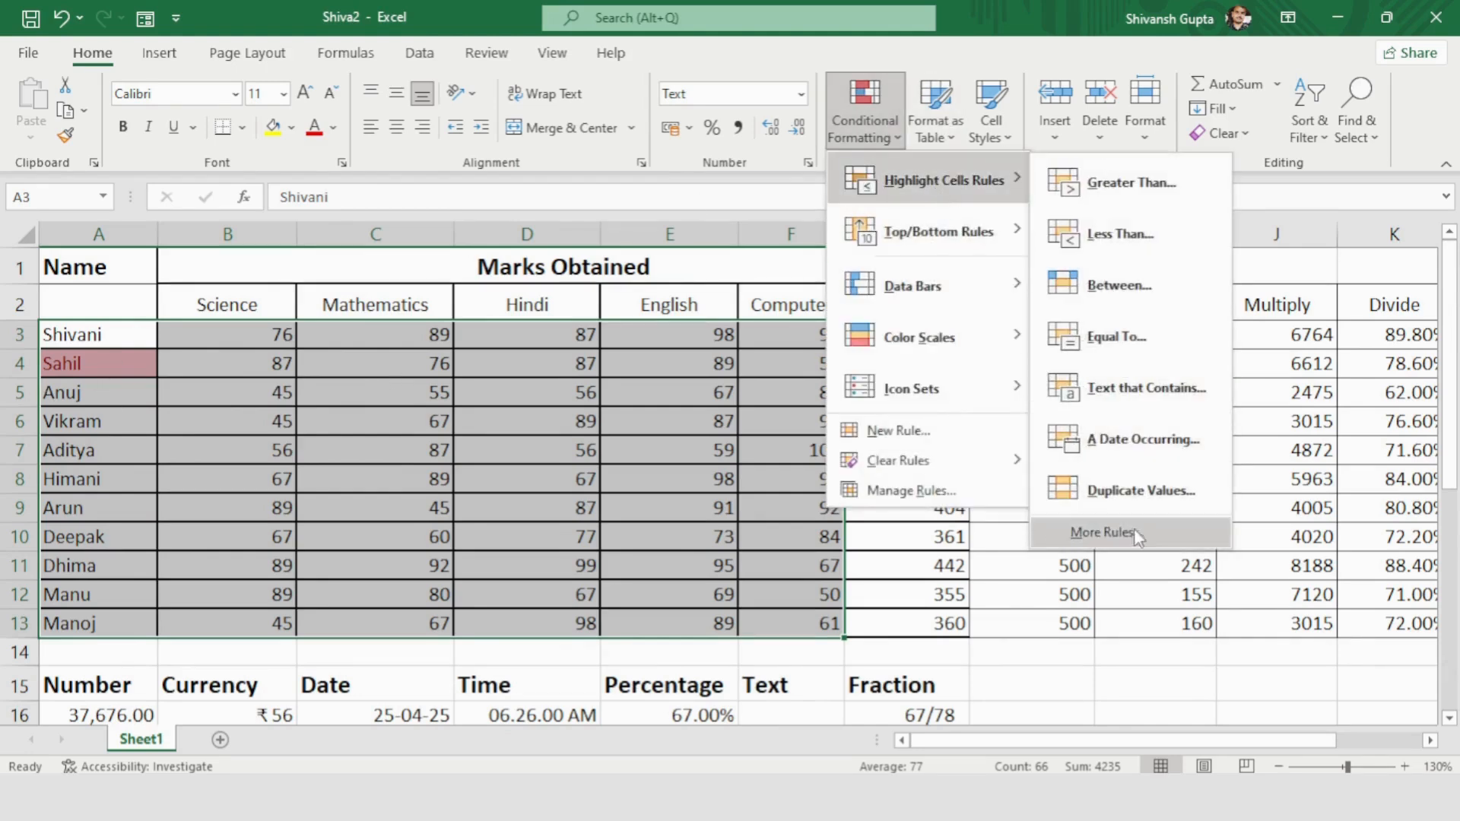
pyautogui.moveTo(898, 461)
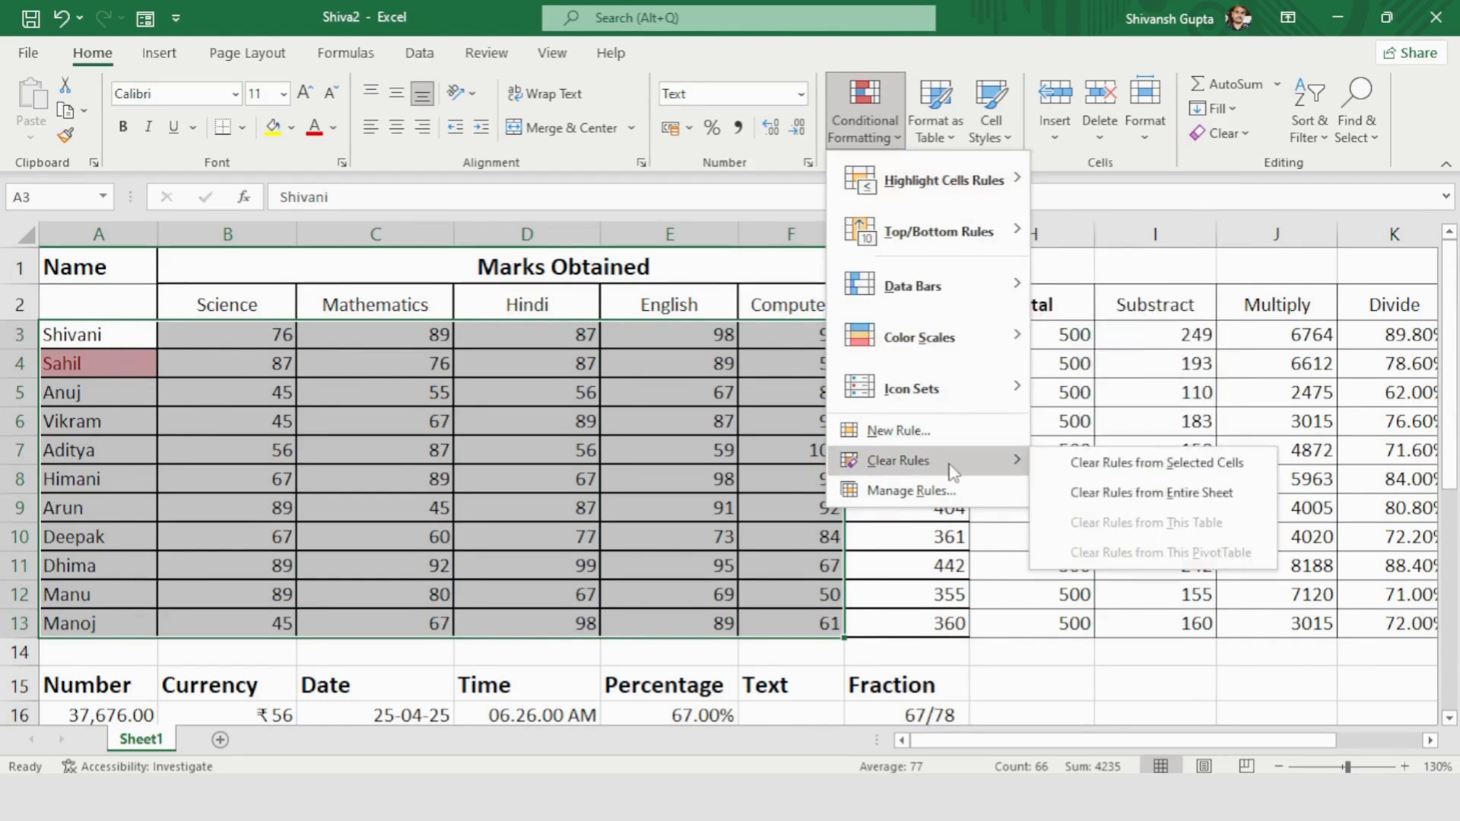
pyautogui.click(1122, 493)
pyautogui.click(865, 125)
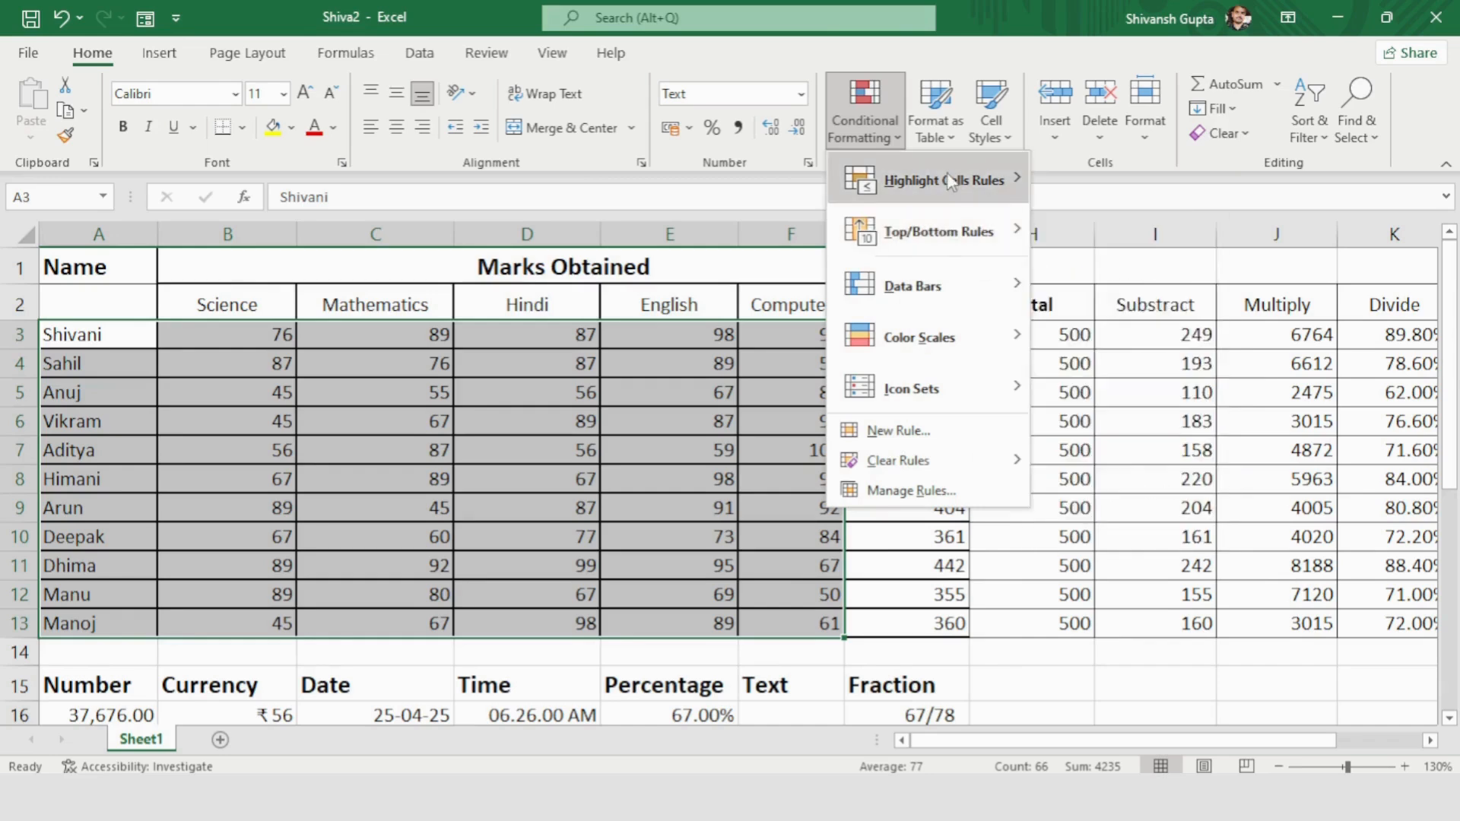
pyautogui.moveTo(950, 180)
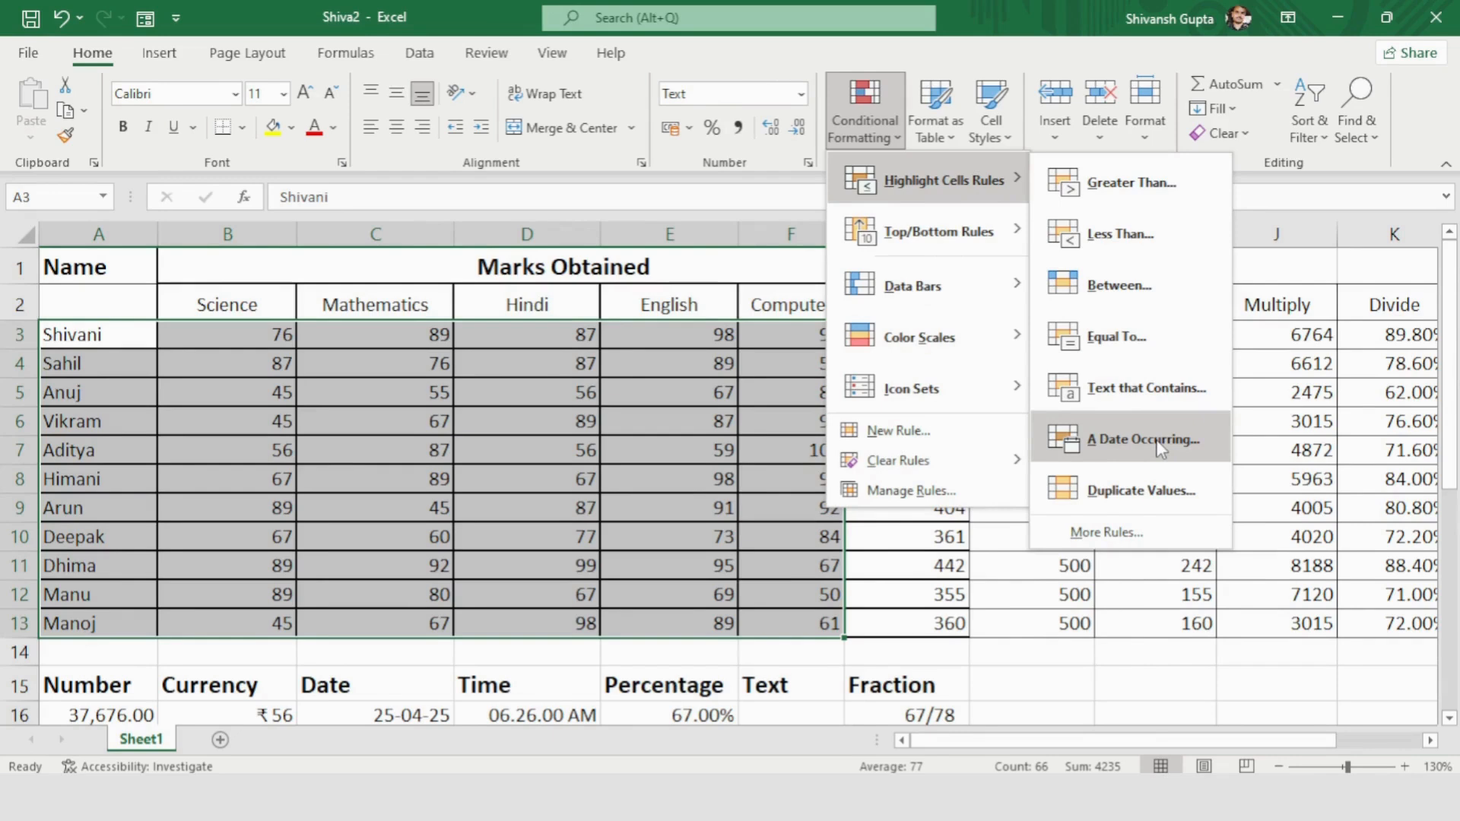
pyautogui.click(562, 426)
# - Highlight the dates in C16:C30 that fall in This week, using an A Date Occurring rule with Light Red Fill with Dark Red Text
pyautogui.scroll(-4, 560, 425)
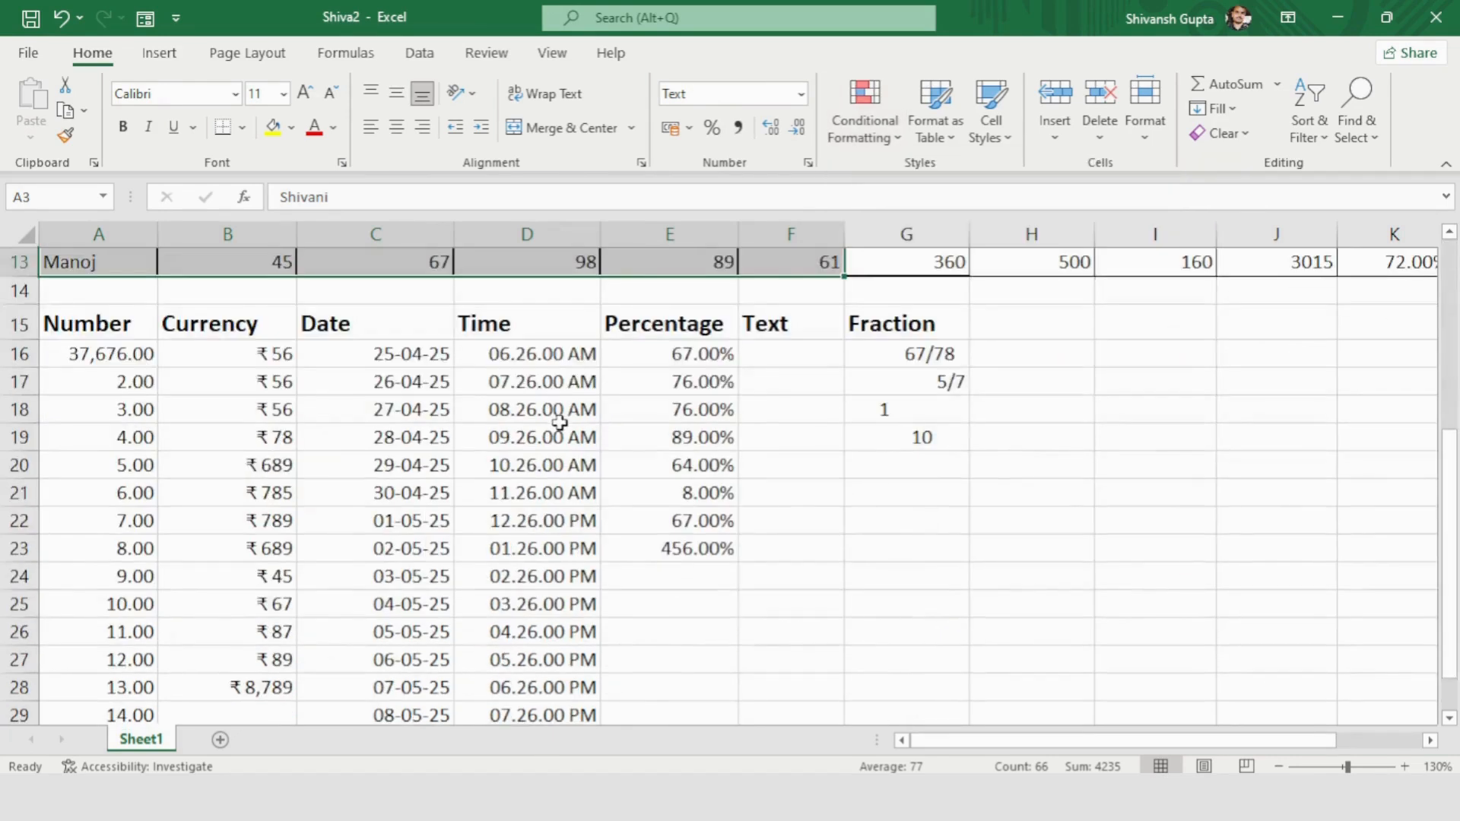
pyautogui.click(411, 364)
pyautogui.scroll(-1, 408, 354)
pyautogui.scroll(1, 409, 353)
pyautogui.moveTo(408, 354); pyautogui.dragTo(405, 655)
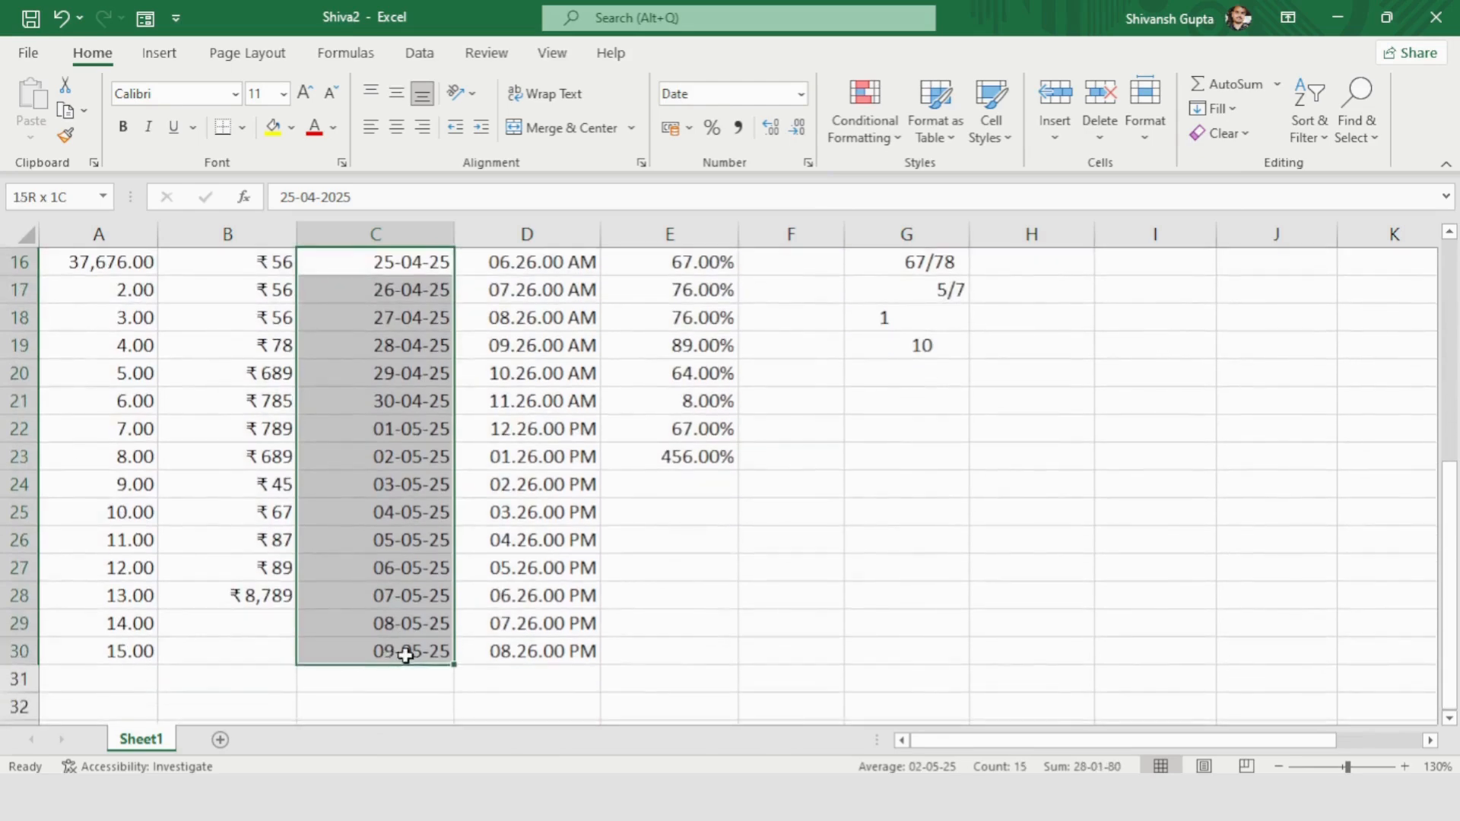
pyautogui.scroll(1, 426, 532)
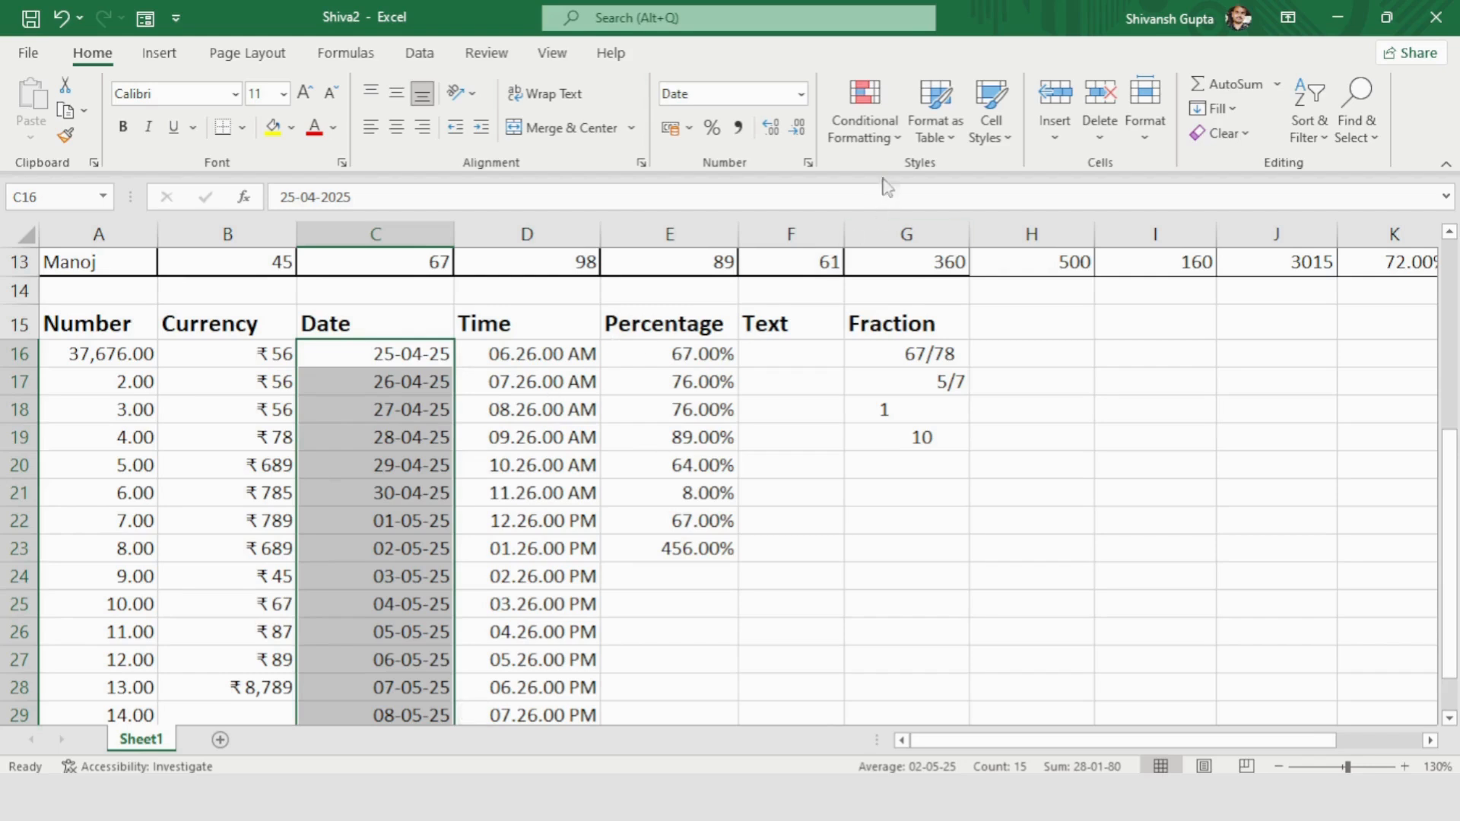
pyautogui.click(867, 126)
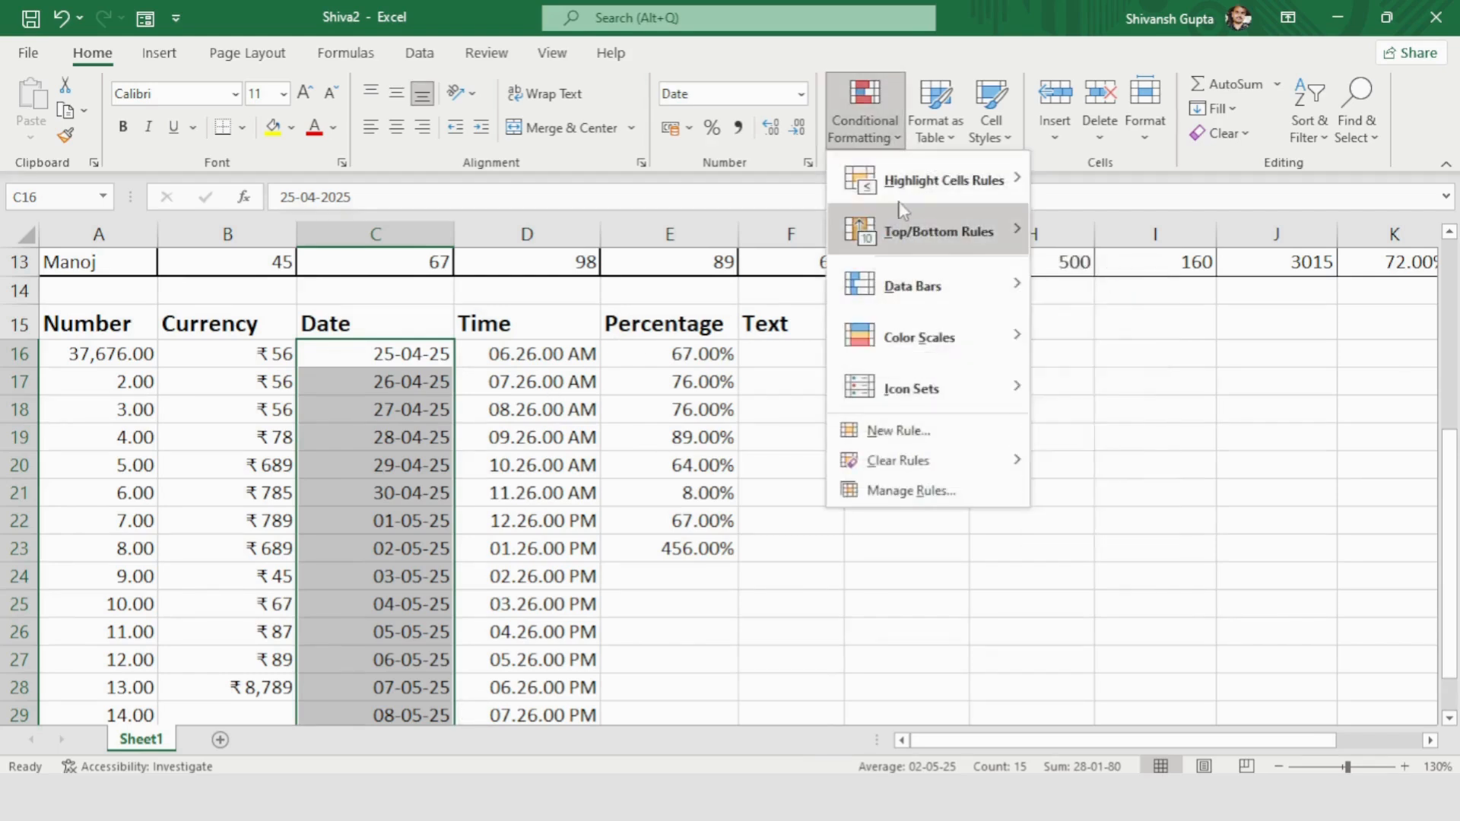
pyautogui.moveTo(942, 181)
pyautogui.click(1109, 439)
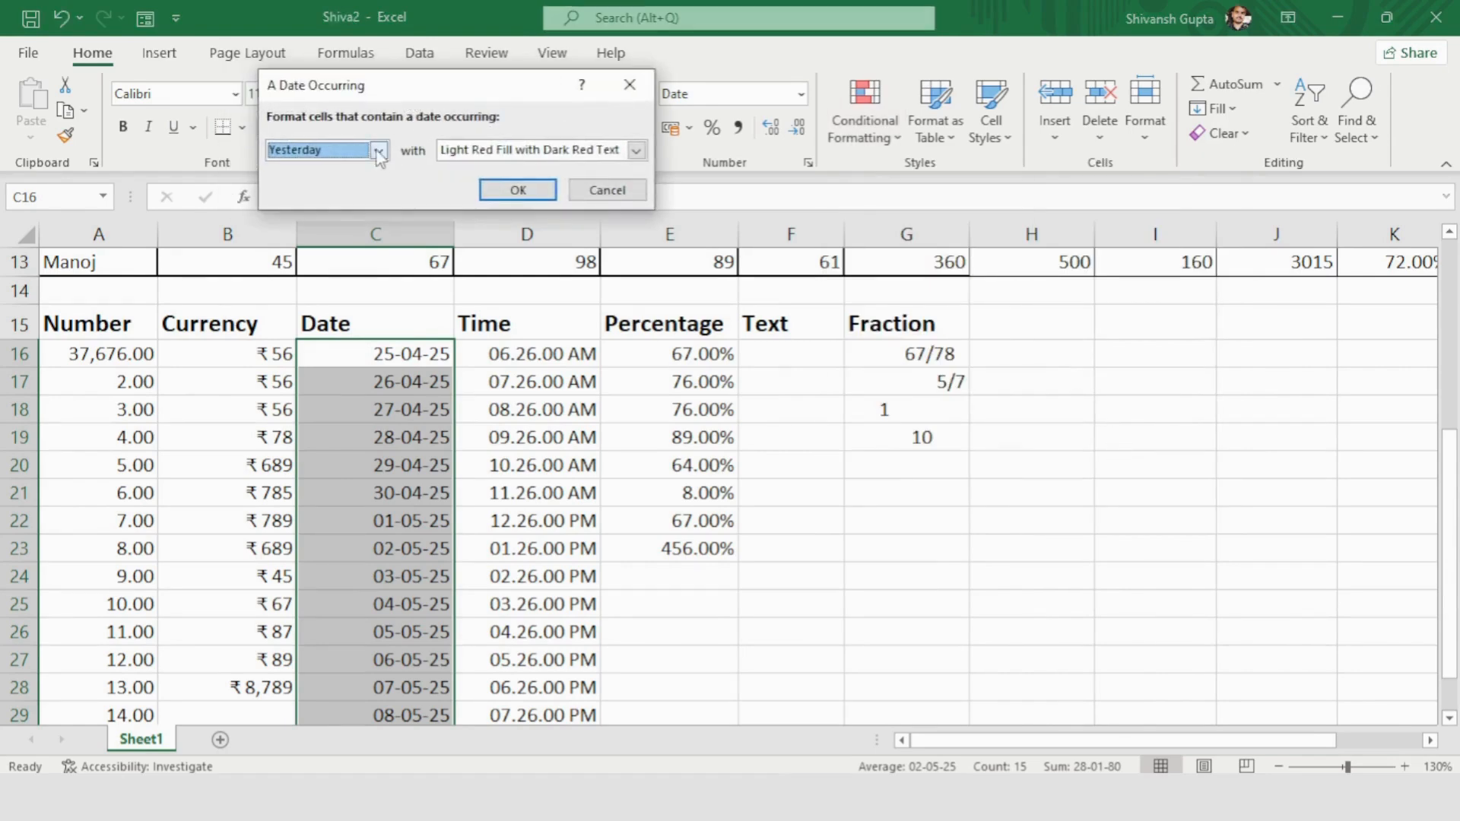
pyautogui.click(379, 150)
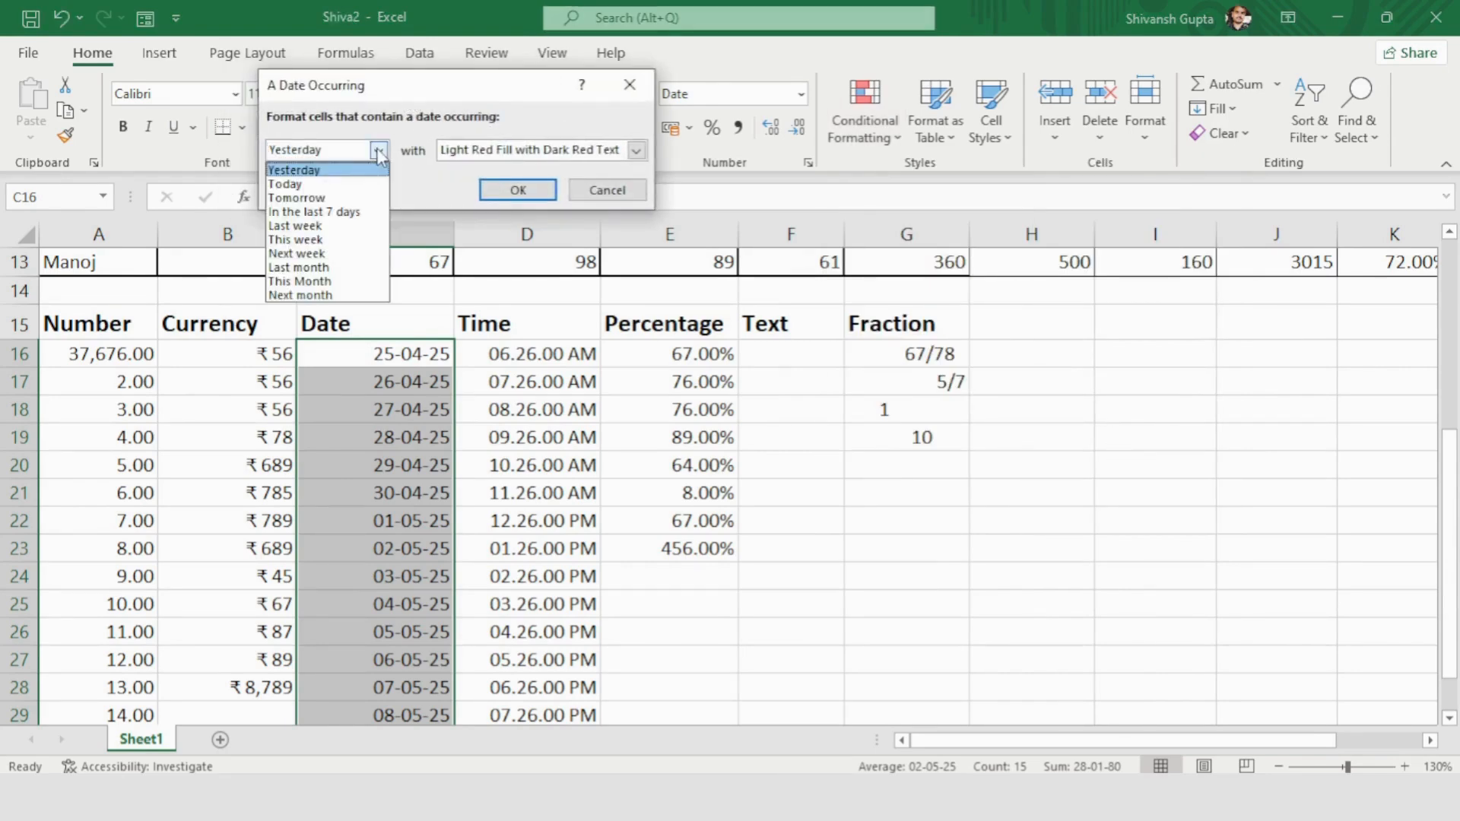
pyautogui.click(327, 244)
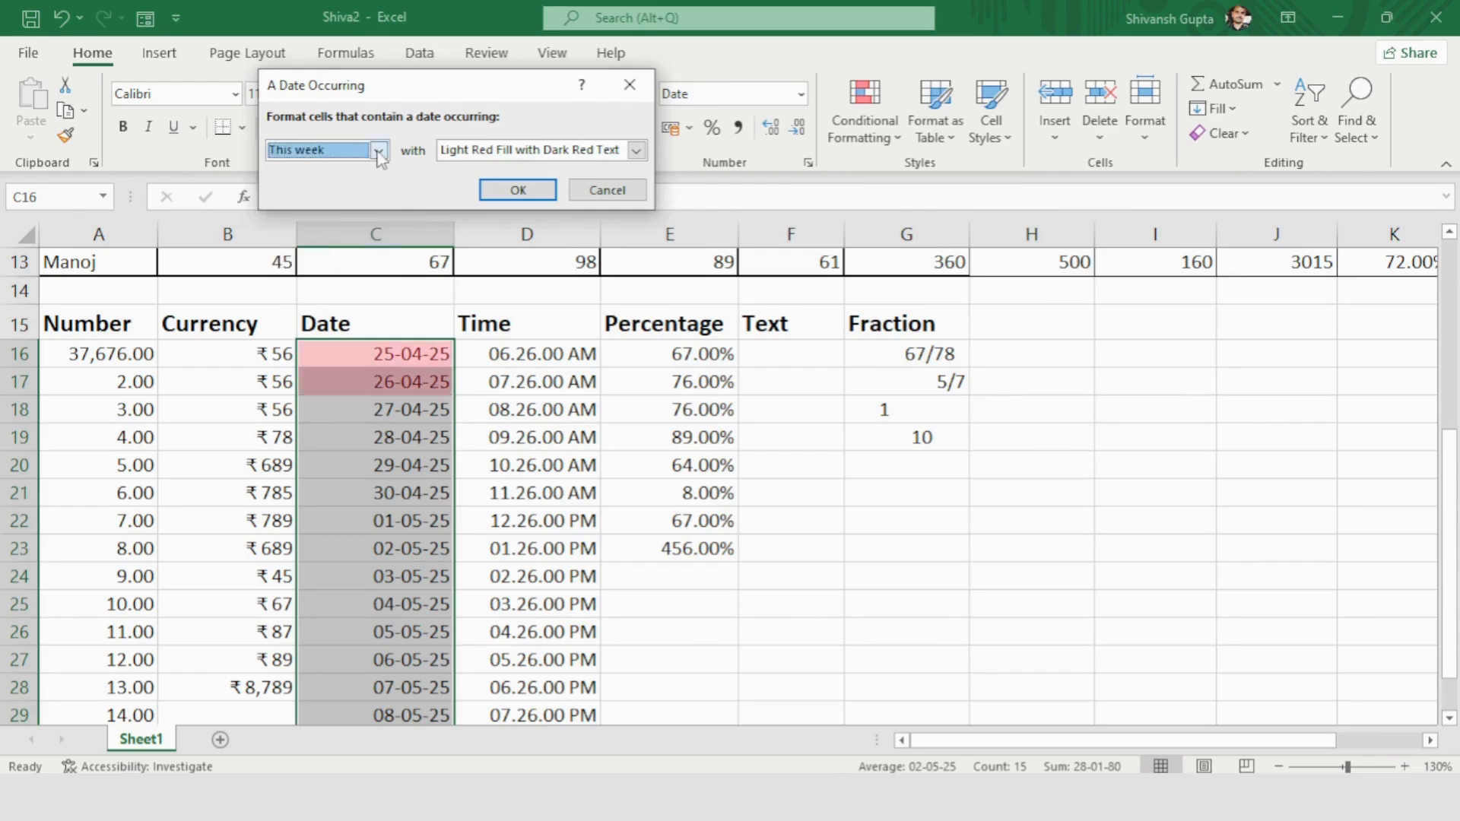
pyautogui.click(498, 191)
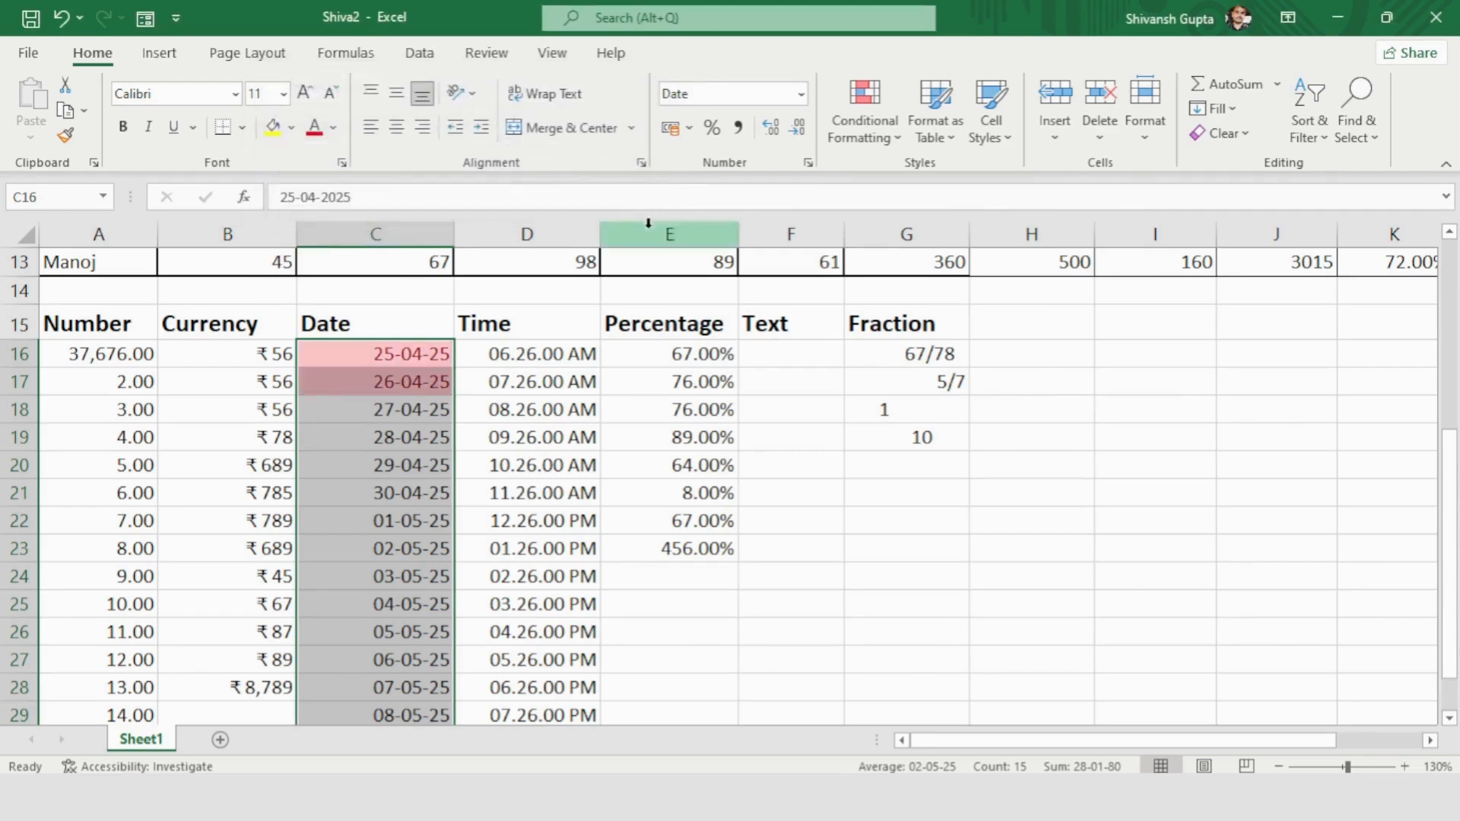
# - Examine which dates in the Date column are highlighted by the This week rule and which are not
pyautogui.click(398, 361)
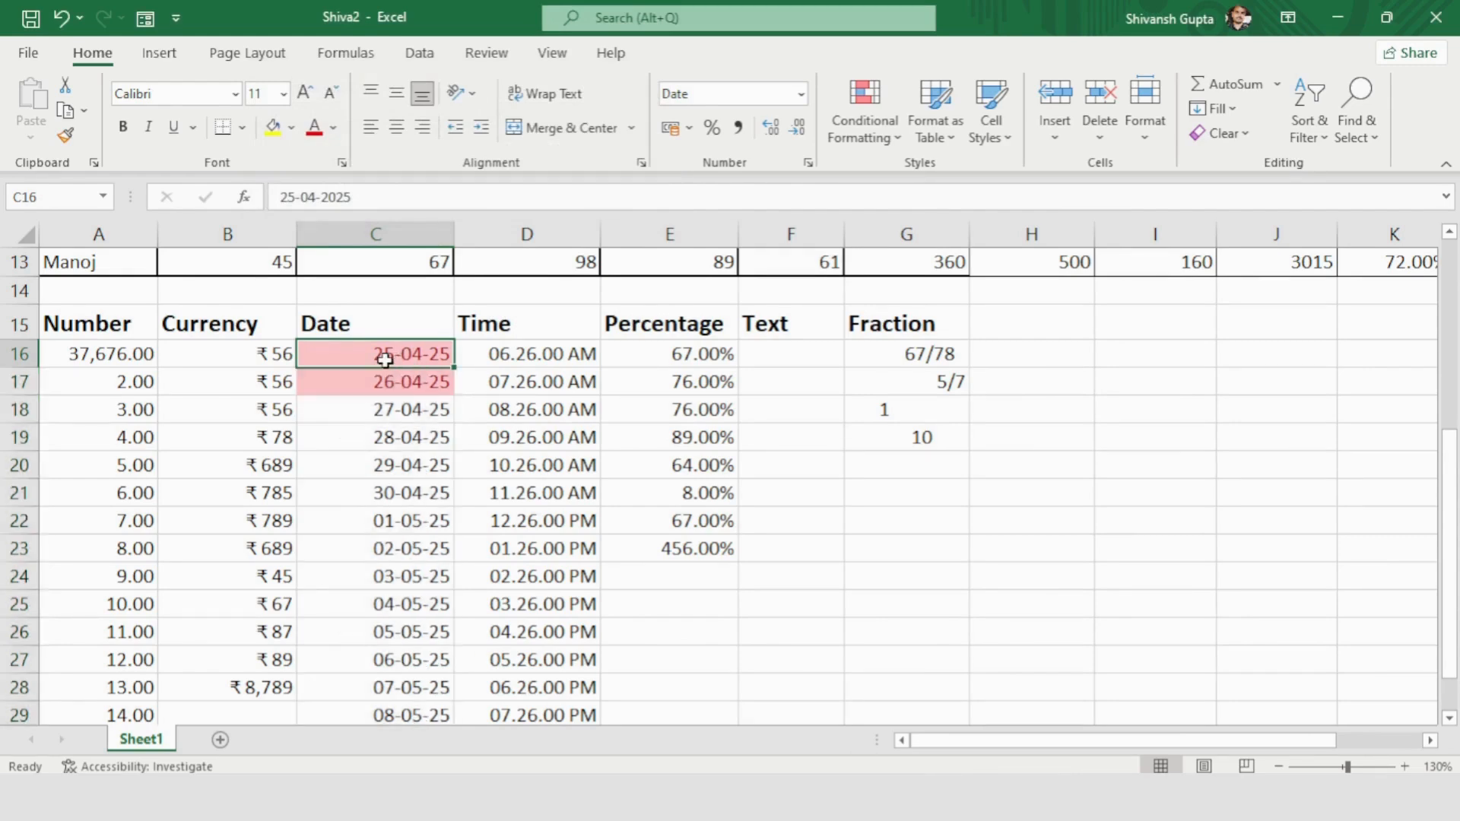
pyautogui.click(380, 388)
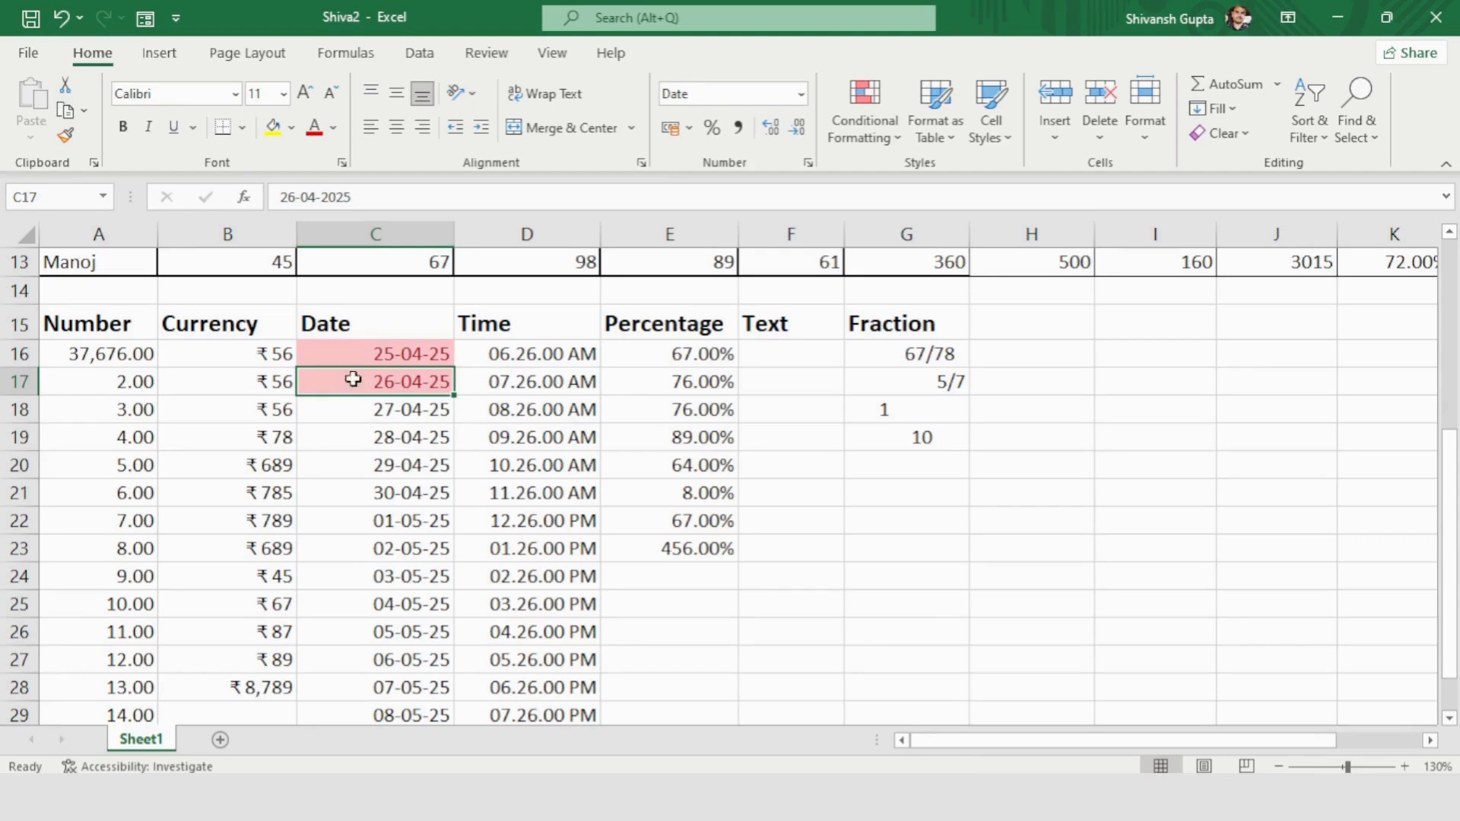
pyautogui.click(416, 411)
pyautogui.moveTo(415, 411); pyautogui.dragTo(456, 687)
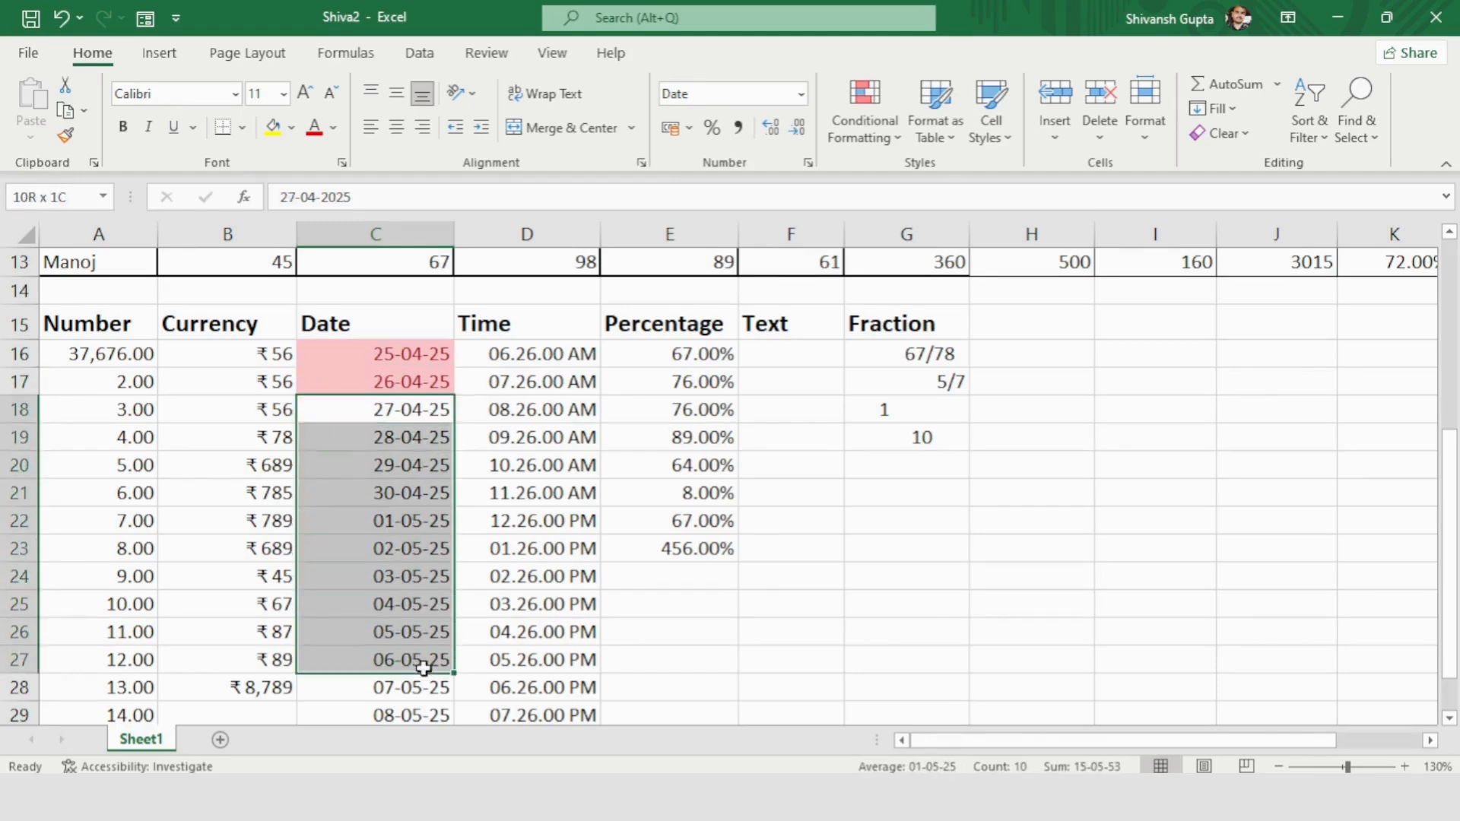
pyautogui.click(366, 420)
pyautogui.click(385, 381)
pyautogui.click(864, 130)
pyautogui.click(391, 348)
pyautogui.click(395, 351)
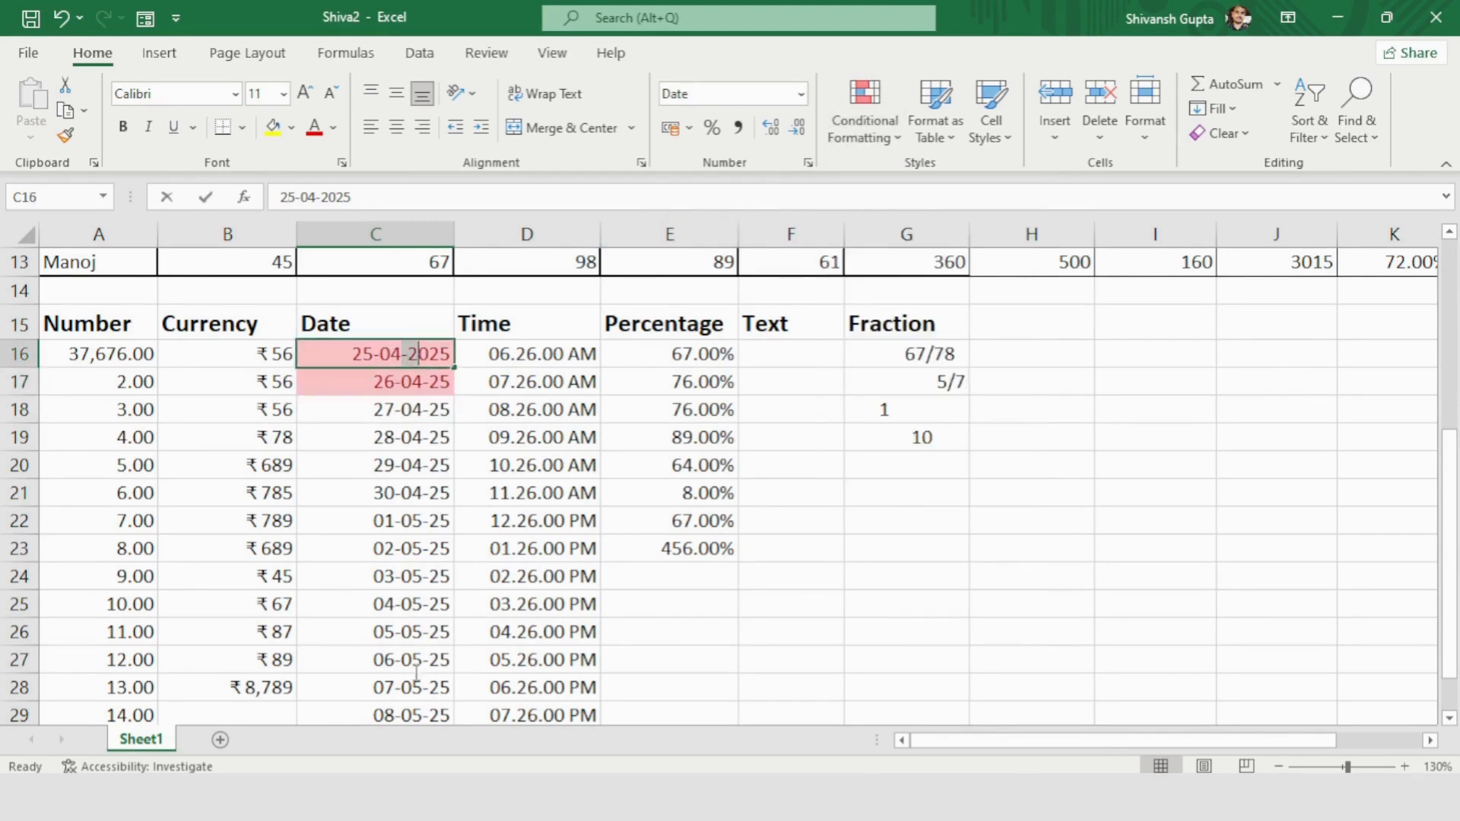
pyautogui.click(418, 510)
# - Clear the conditional formatting rules from the selected dates in C16:C27
pyautogui.moveTo(403, 353); pyautogui.dragTo(414, 659)
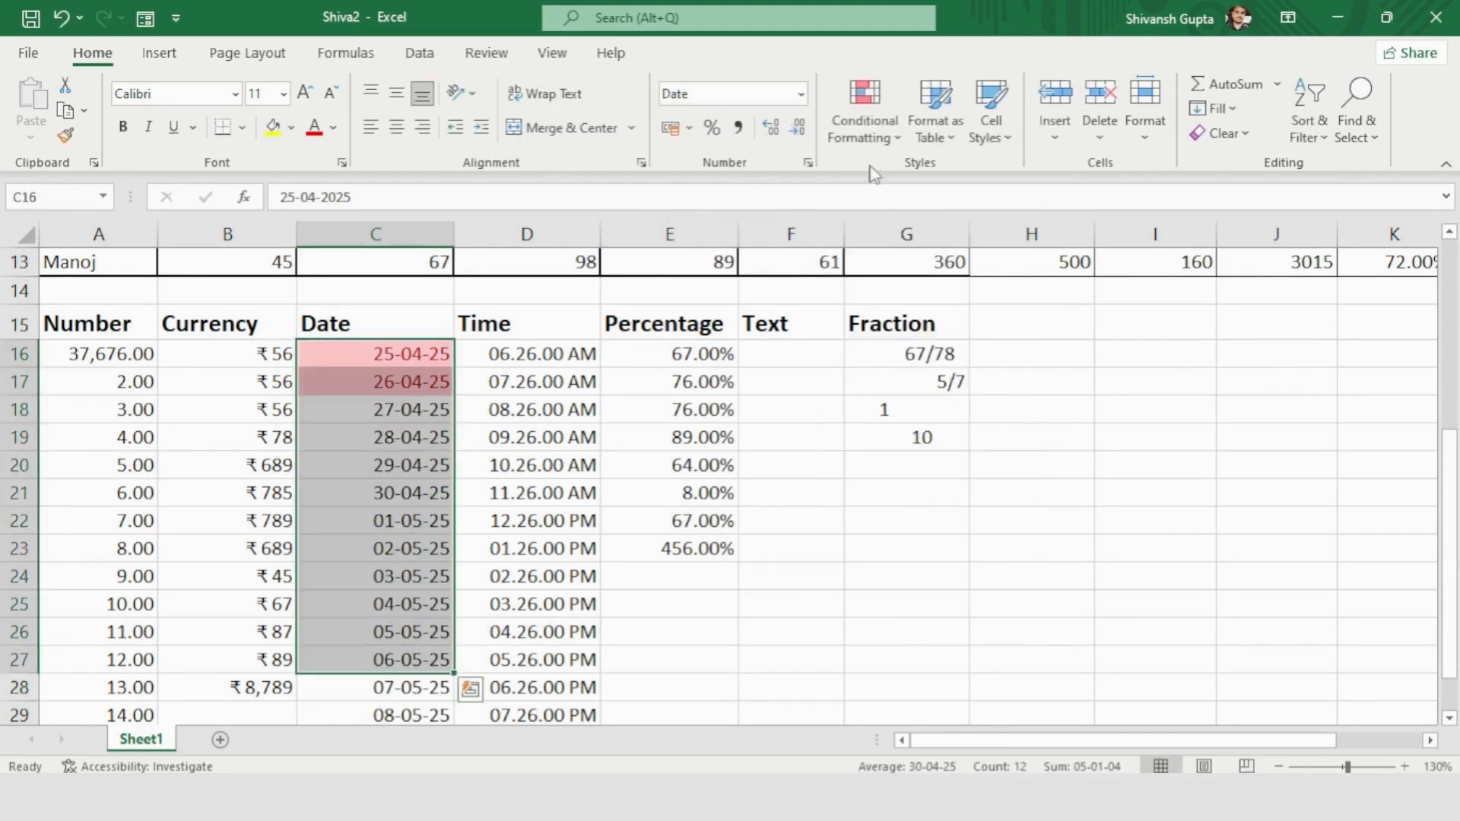
pyautogui.click(864, 114)
pyautogui.moveTo(941, 456)
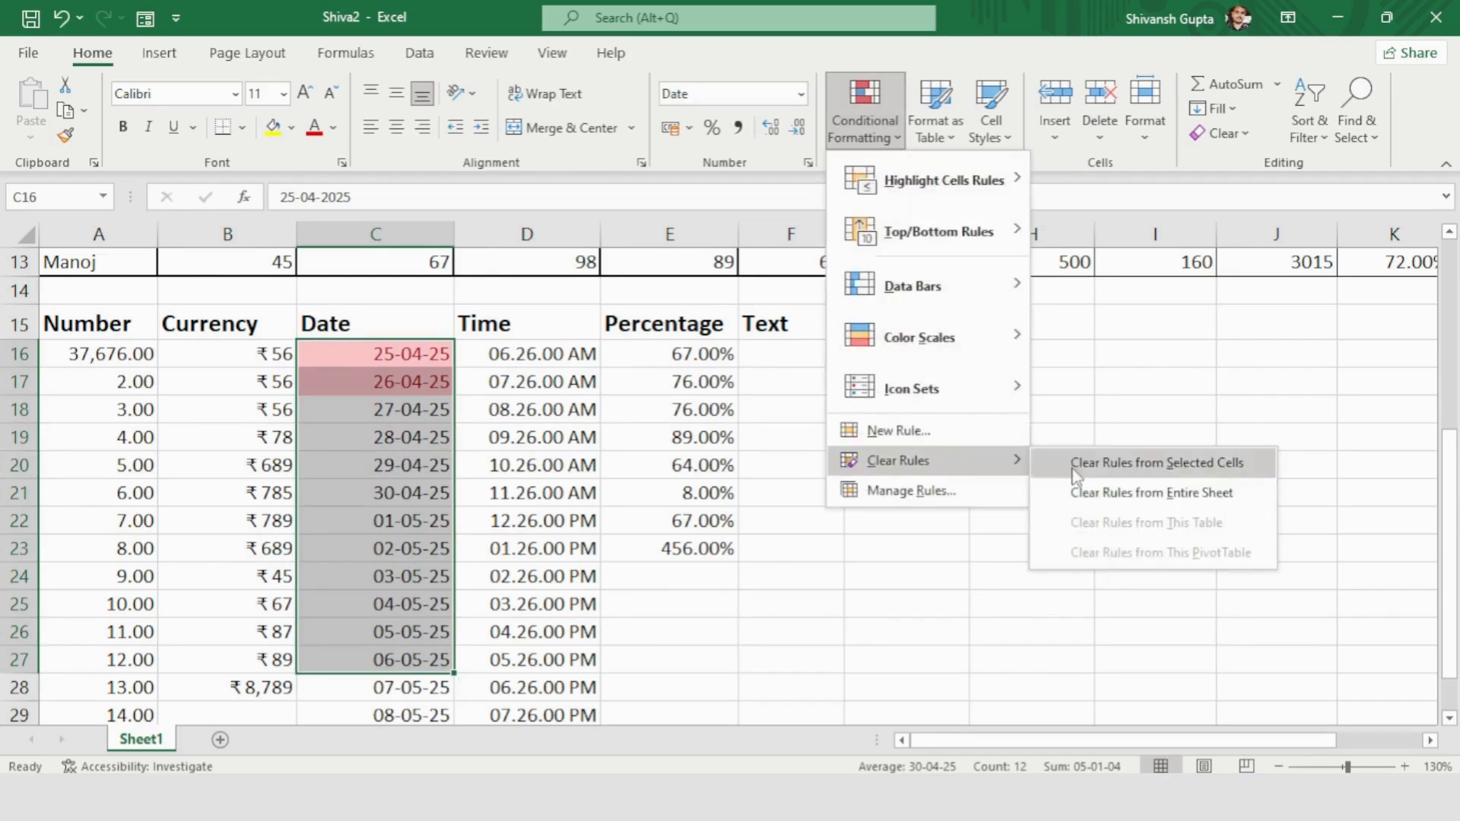
pyautogui.click(1110, 459)
pyautogui.click(408, 381)
pyautogui.doubleClick(409, 351)
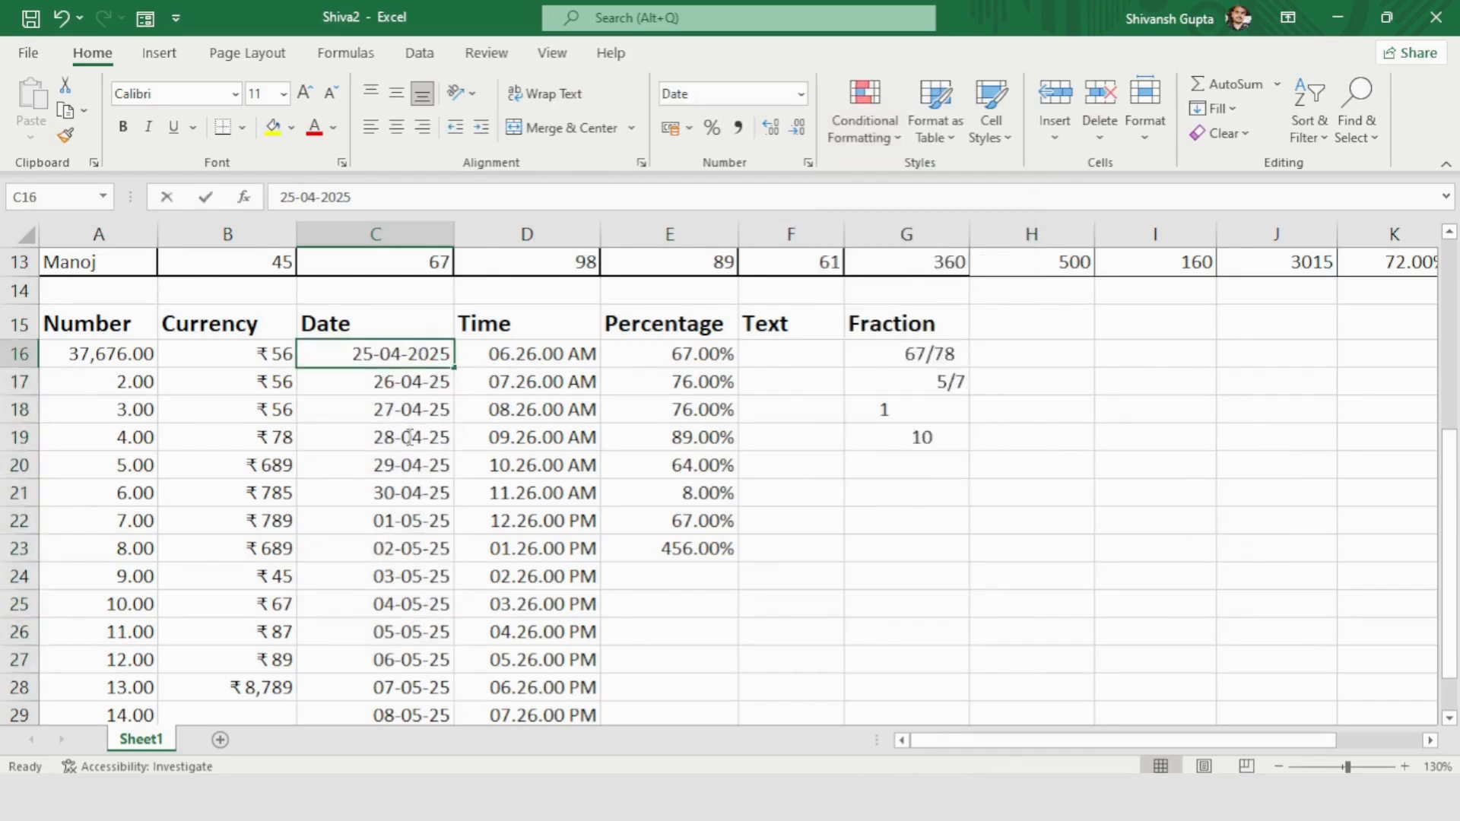
pyautogui.click(411, 548)
# - Apply an A Date Occurring rule for Next week to C16:C30 with Light Red Fill with Dark Red Text
pyautogui.moveTo(406, 354); pyautogui.dragTo(423, 652)
pyautogui.click(864, 121)
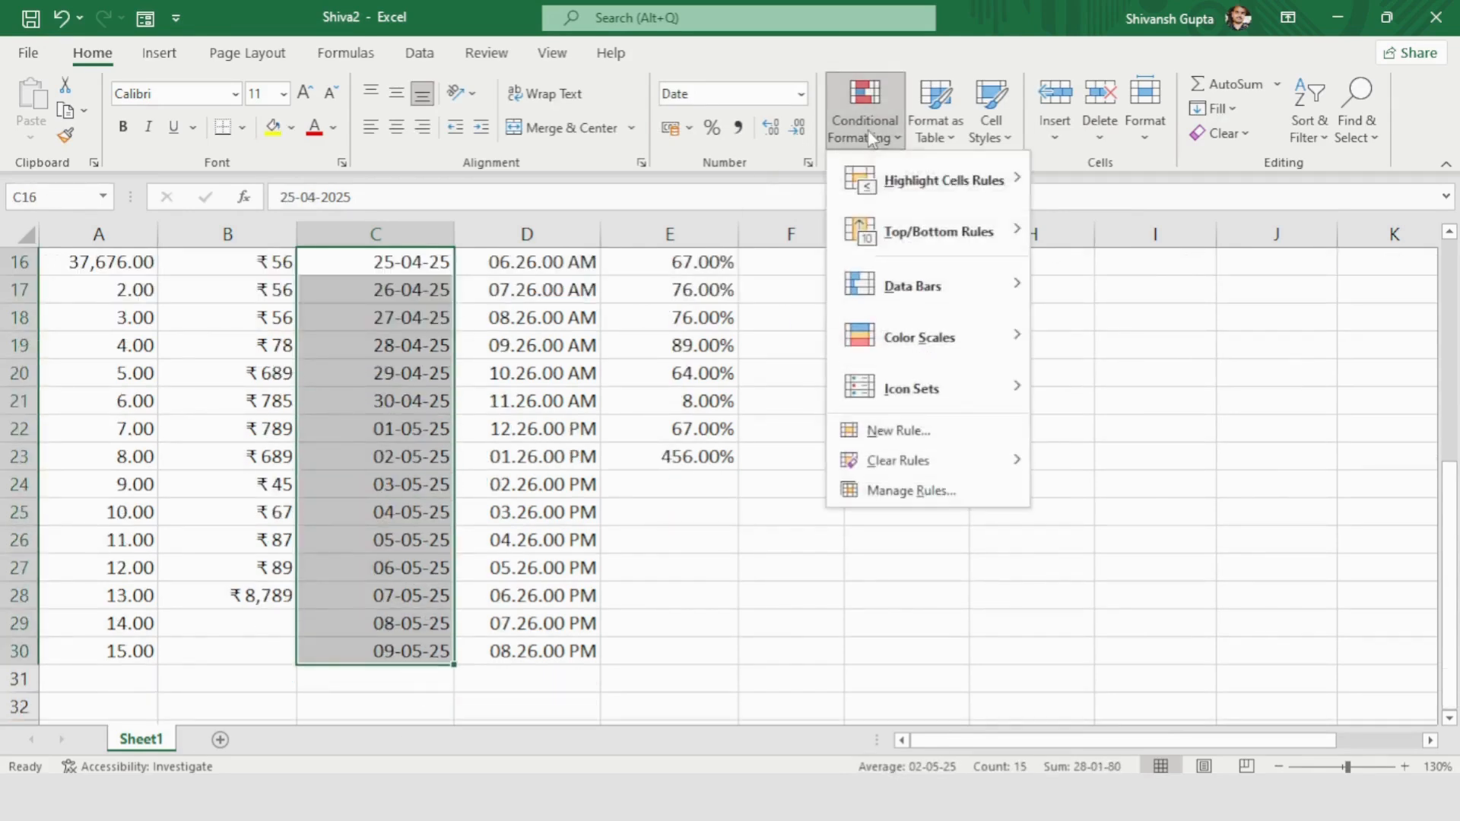
pyautogui.moveTo(915, 206)
pyautogui.click(1095, 434)
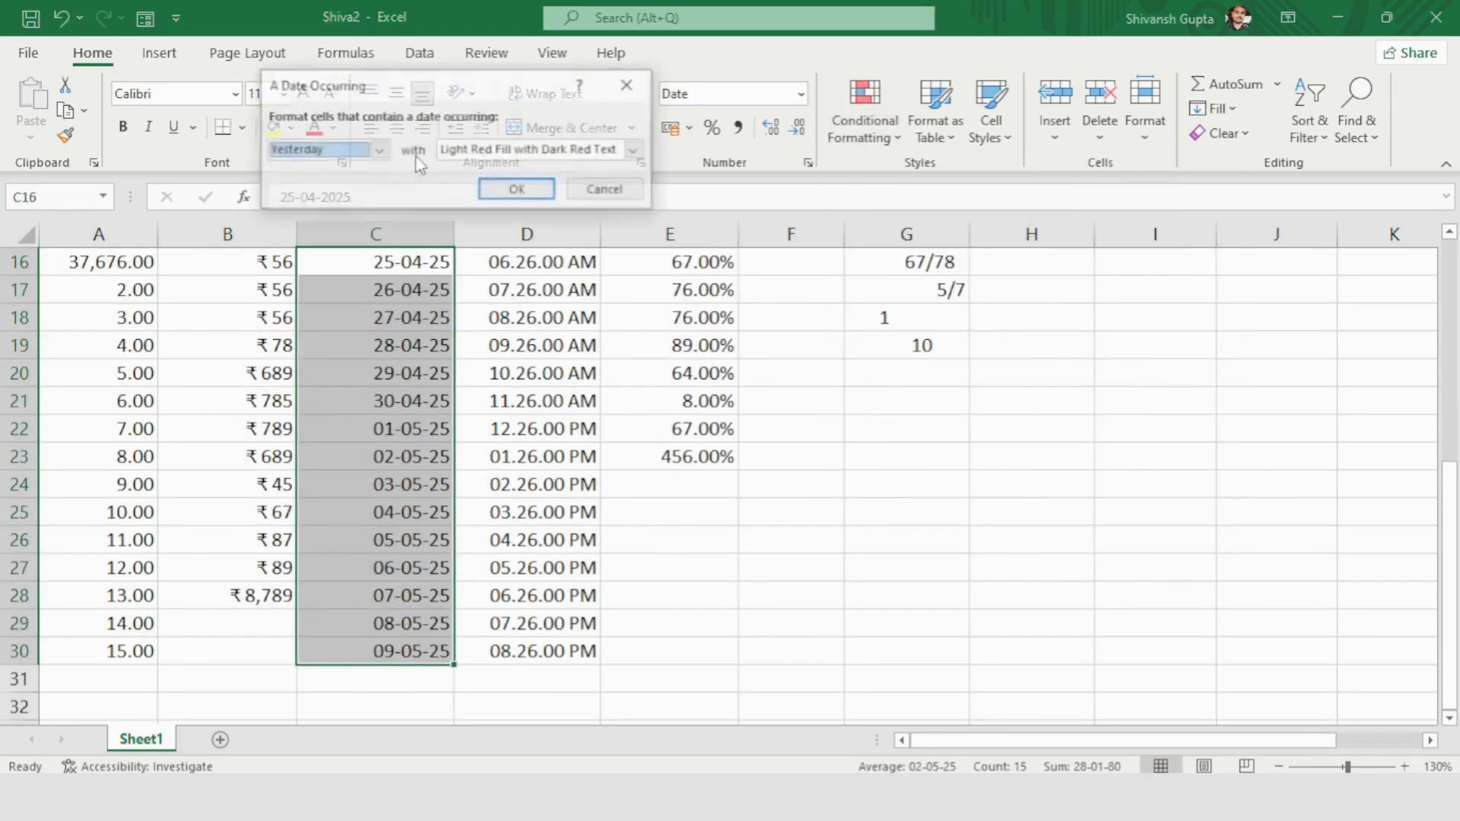
pyautogui.click(377, 151)
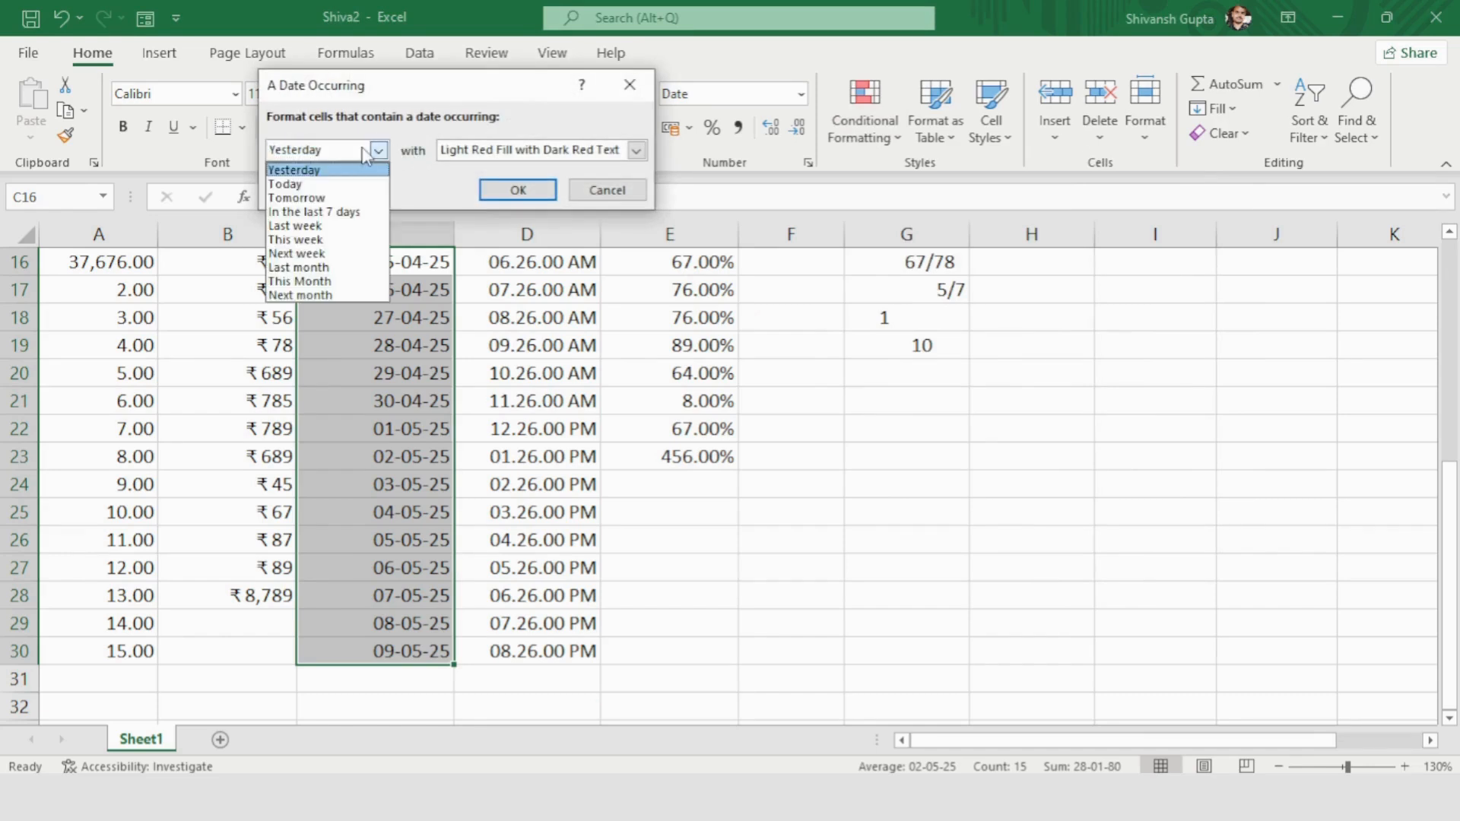
pyautogui.click(332, 256)
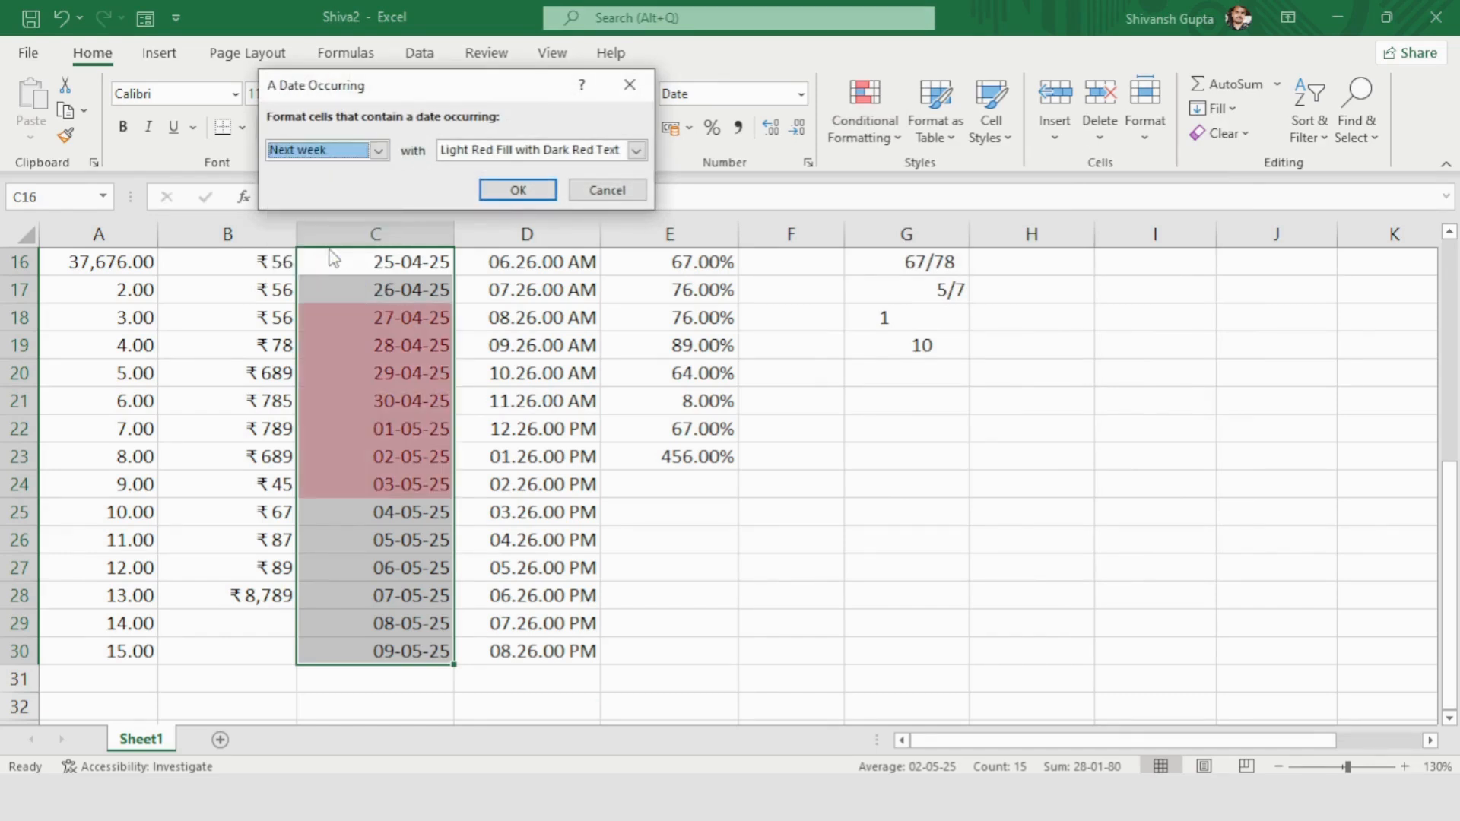
pyautogui.click(512, 189)
pyautogui.click(409, 342)
pyautogui.doubleClick(397, 317)
pyautogui.click(398, 399)
# - Clear the conditional formatting rules from the entire sheet, with the highlighted dates C18:C24 selected
pyautogui.moveTo(399, 320); pyautogui.dragTo(394, 481)
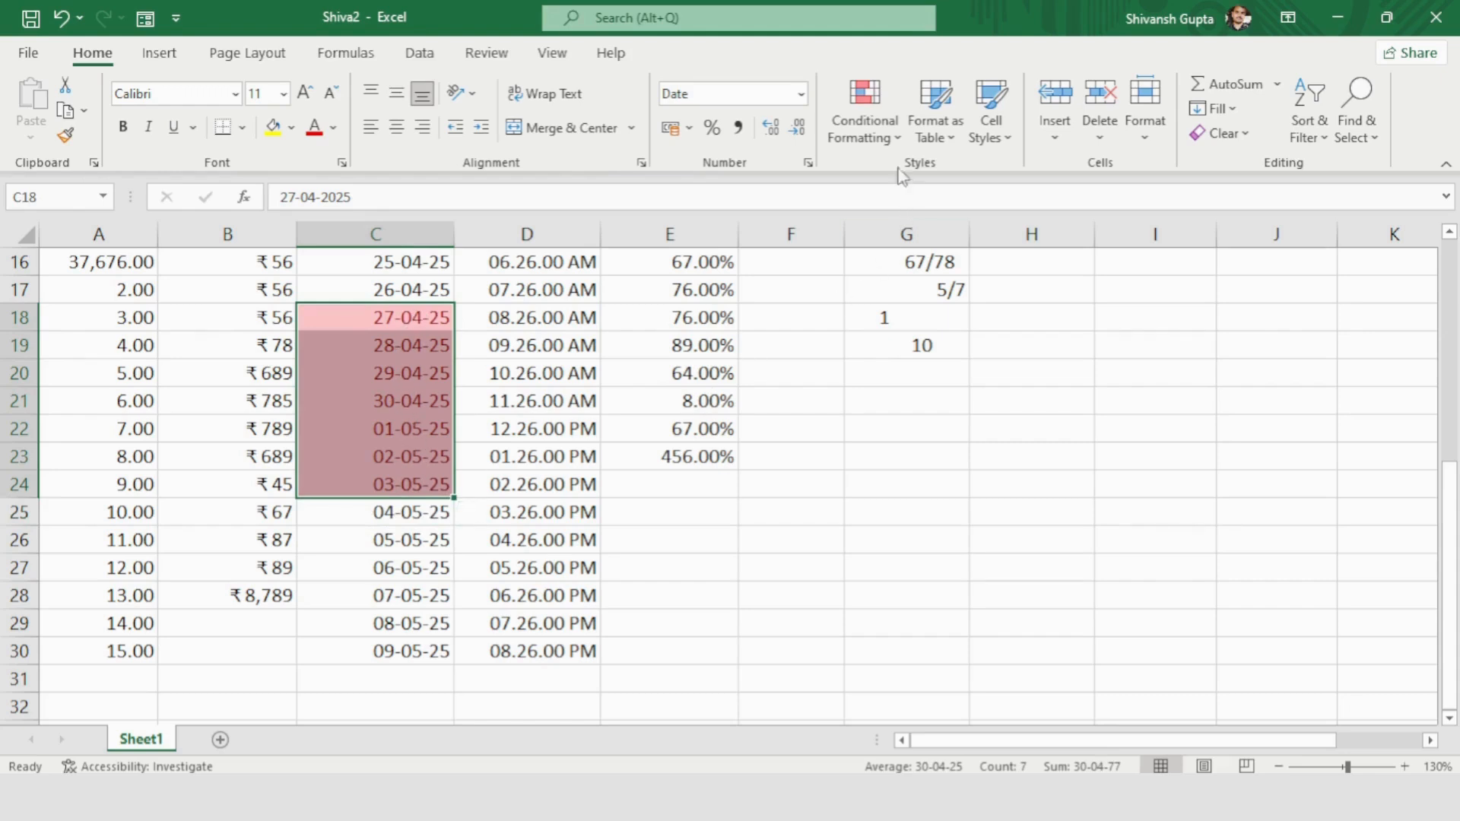
pyautogui.click(864, 122)
pyautogui.moveTo(947, 468)
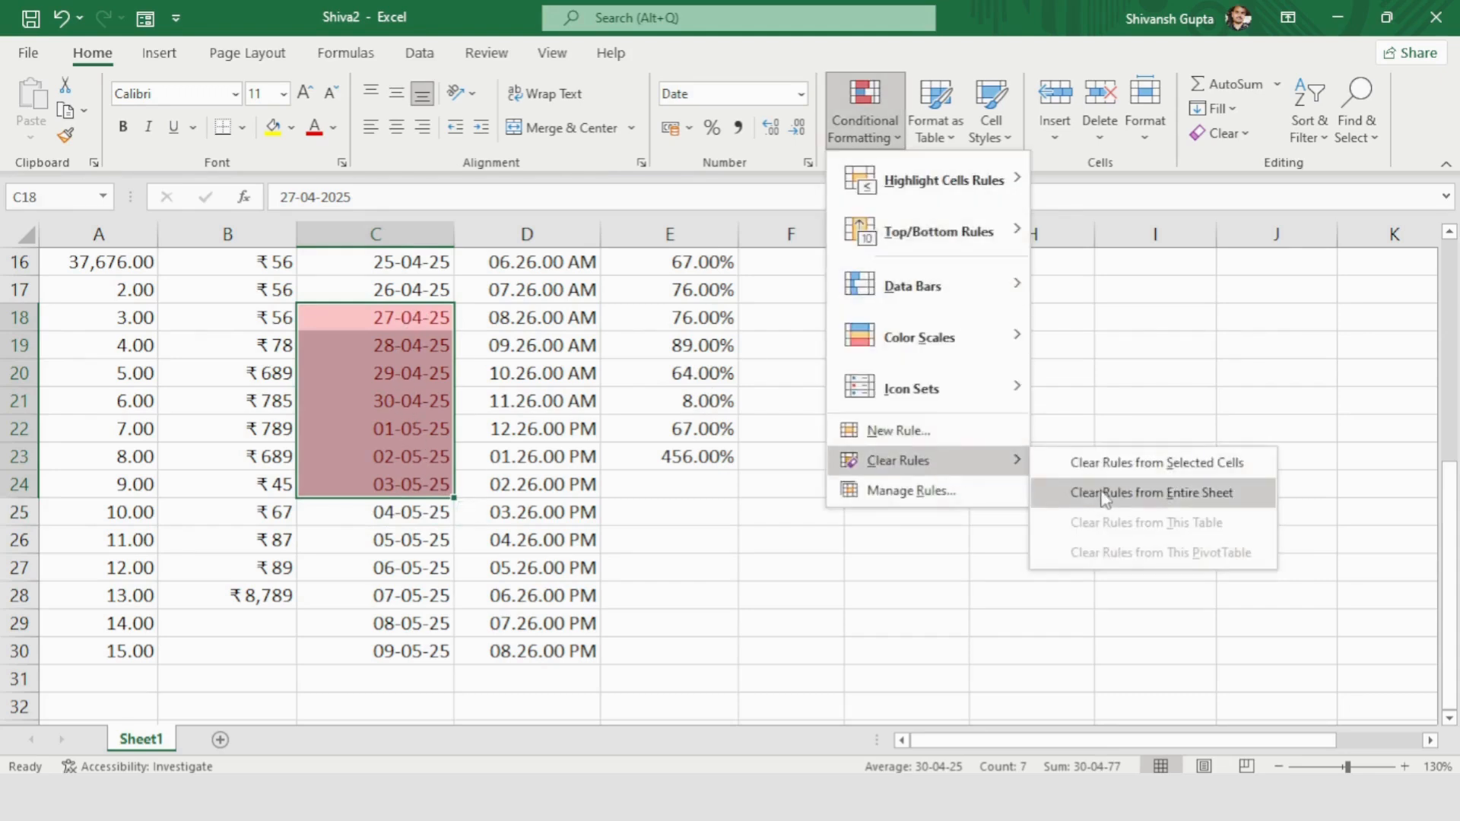
pyautogui.click(1108, 493)
pyautogui.click(418, 344)
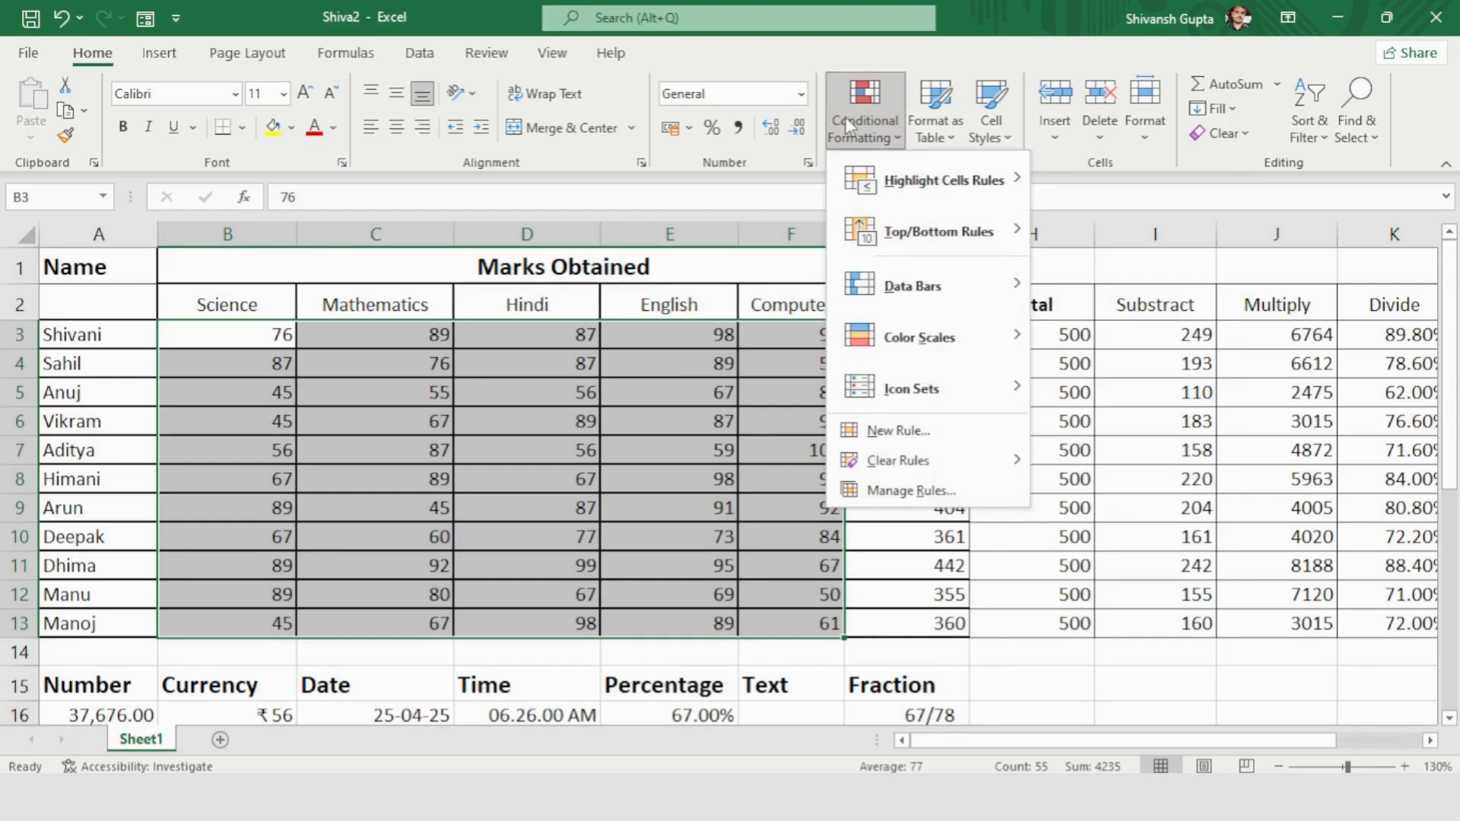
# - View the New Formatting Rule settings behind the highlight rules for the marks in B3:F13, and cancel them
pyautogui.moveTo(955, 190)
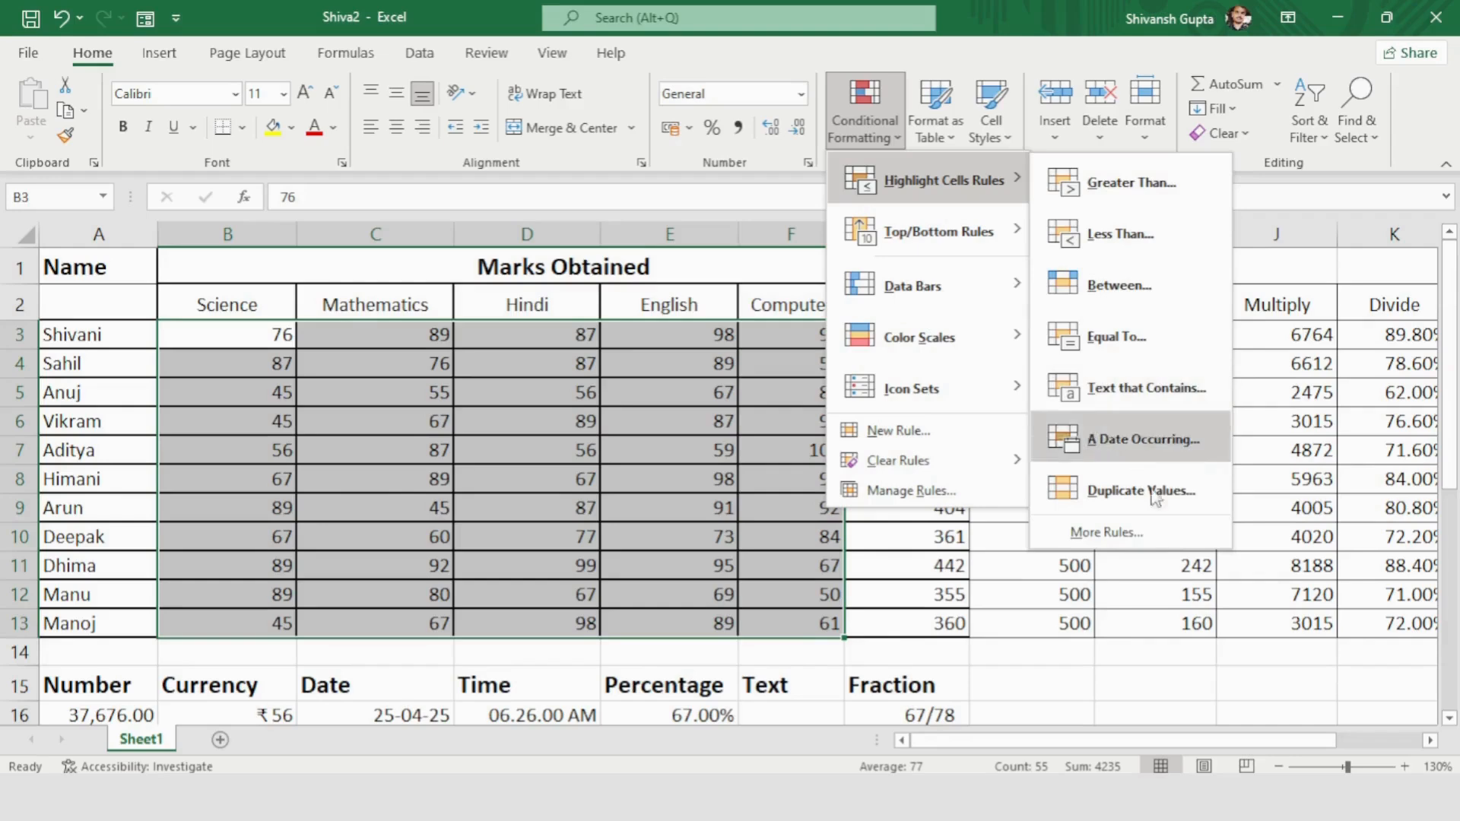
pyautogui.click(1150, 544)
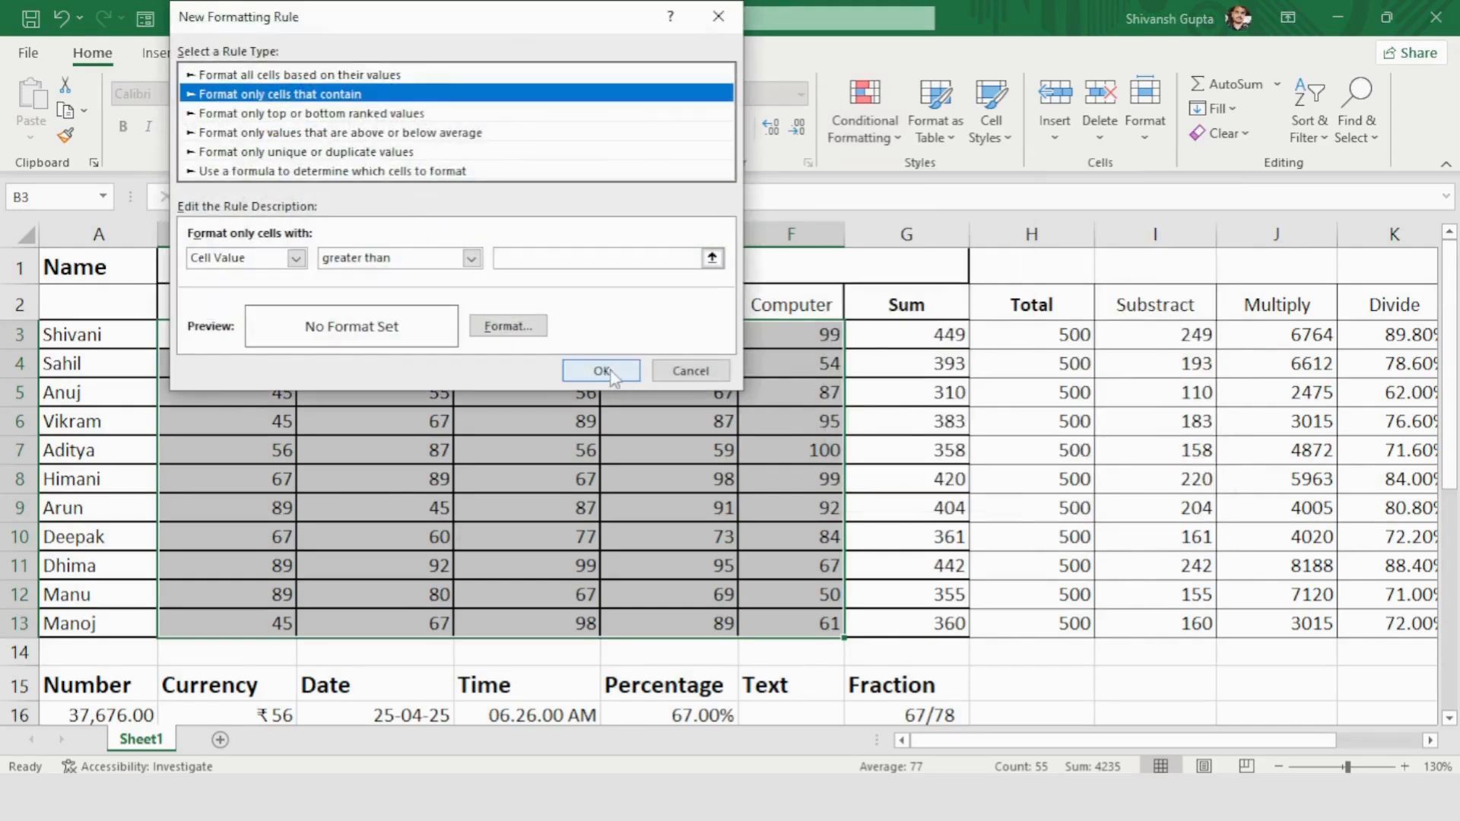
pyautogui.click(690, 370)
# - Try a Top 10 Items rule on the marks in B3:F13, raising the item count and lowering it to 5, and cancel it
pyautogui.click(873, 127)
pyautogui.moveTo(936, 180)
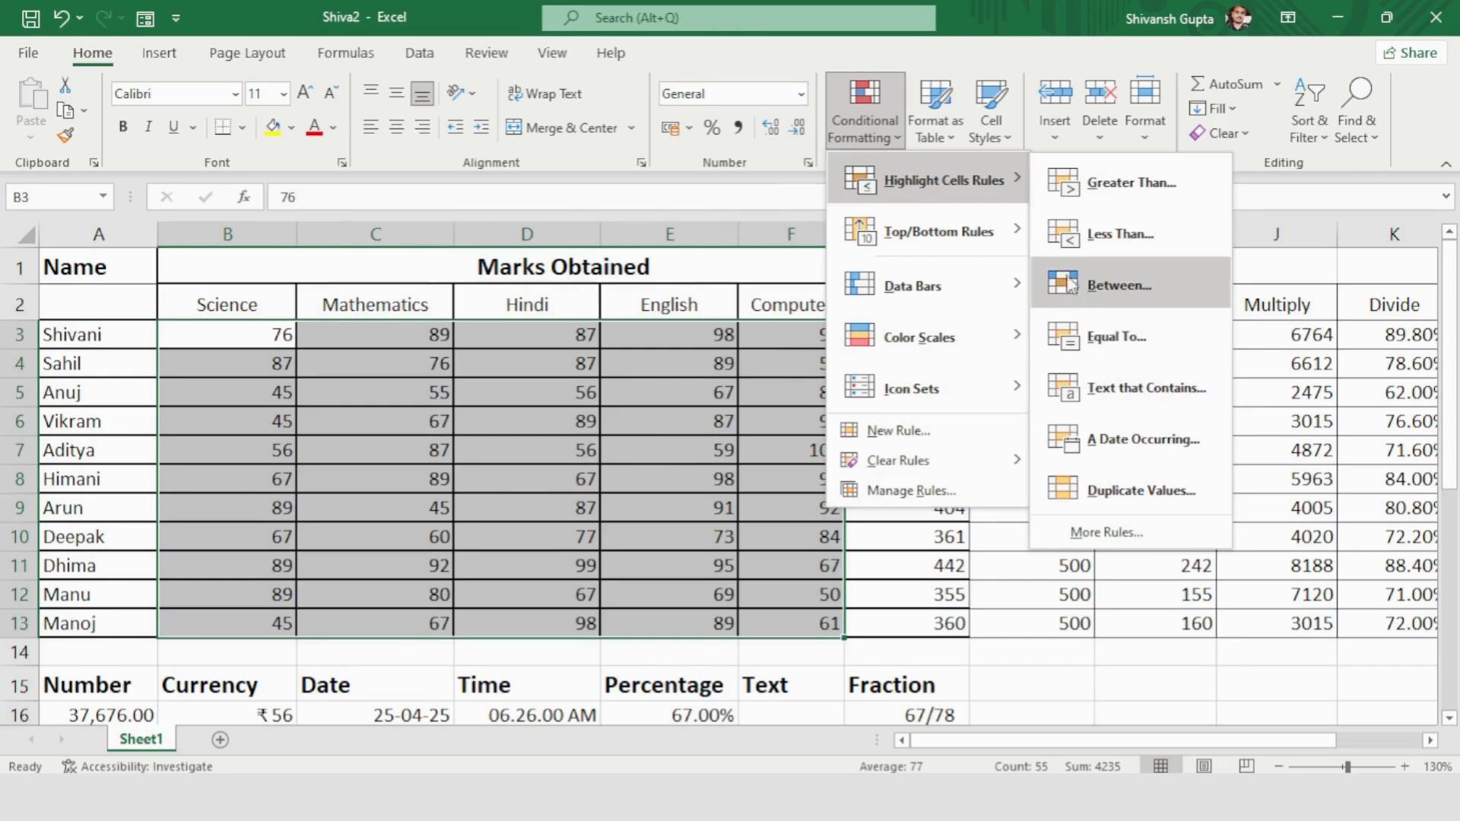
pyautogui.moveTo(937, 237)
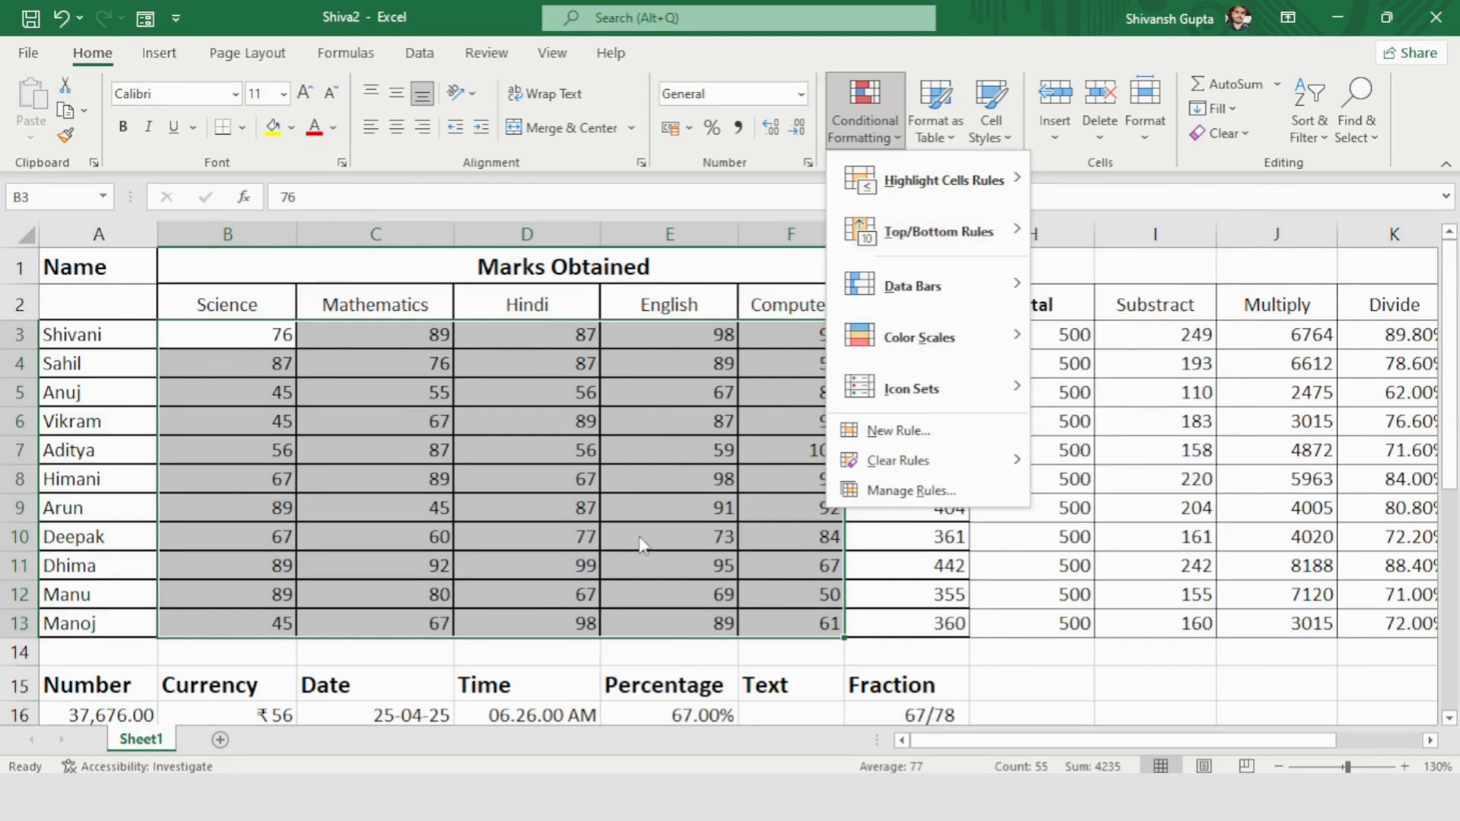
pyautogui.moveTo(896, 198)
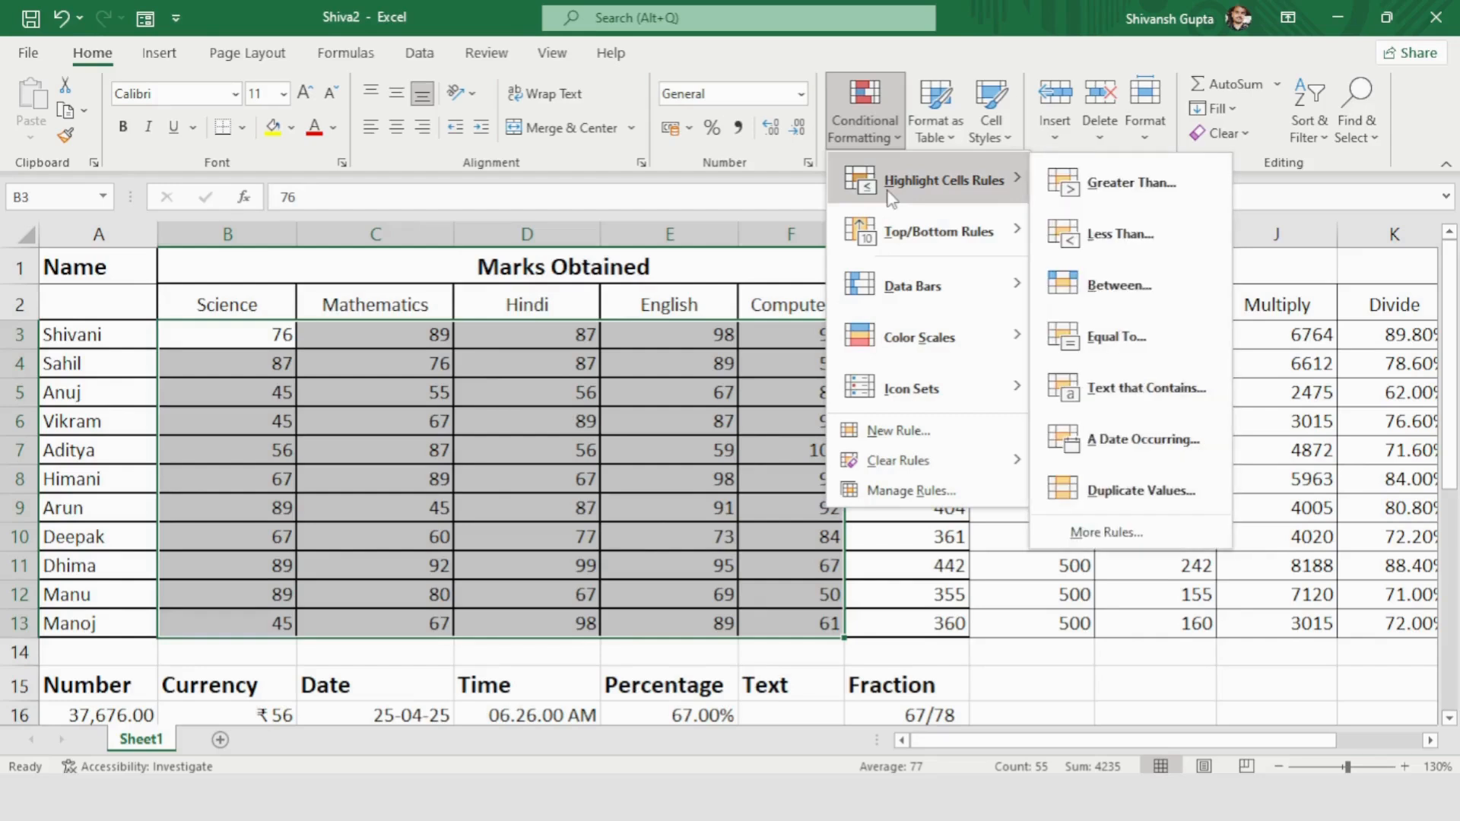
pyautogui.click(1116, 234)
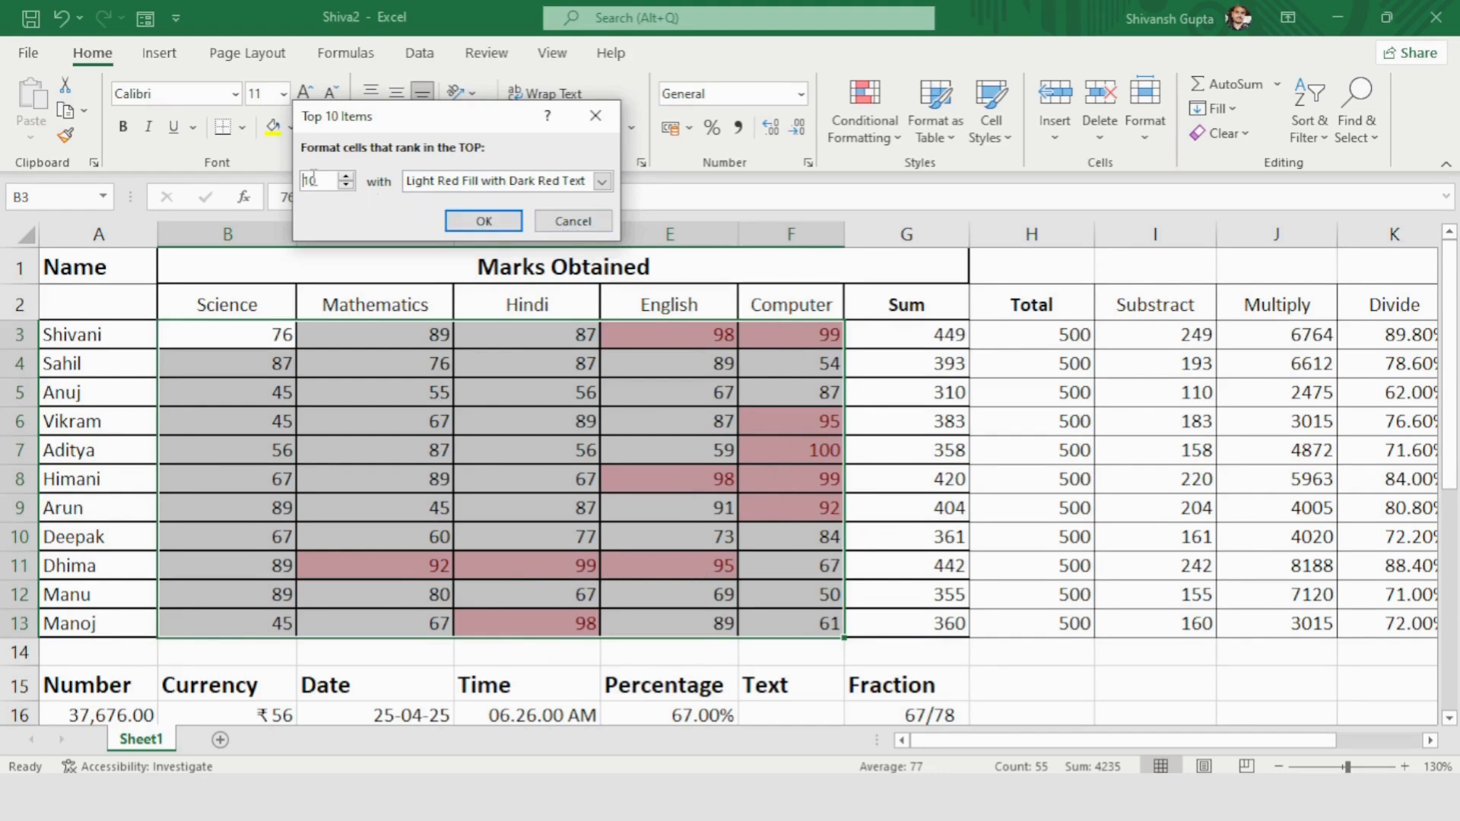
pyautogui.click(346, 177)
pyautogui.click(346, 176)
pyautogui.click(346, 176)
pyautogui.click(346, 176)
pyautogui.click(346, 186)
pyautogui.click(346, 186)
pyautogui.click(346, 186)
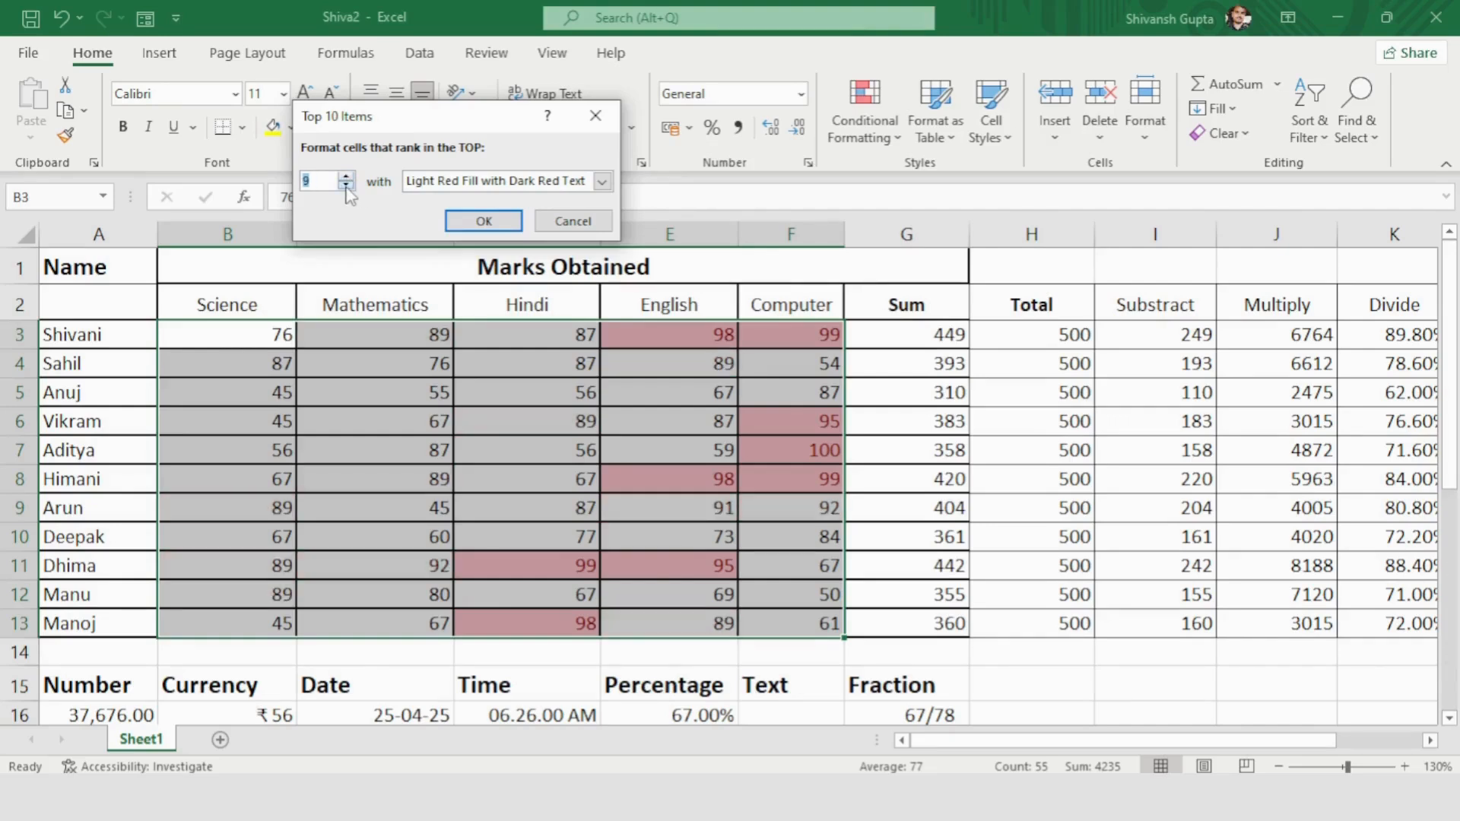
pyautogui.click(346, 186)
pyautogui.click(346, 187)
pyautogui.click(346, 186)
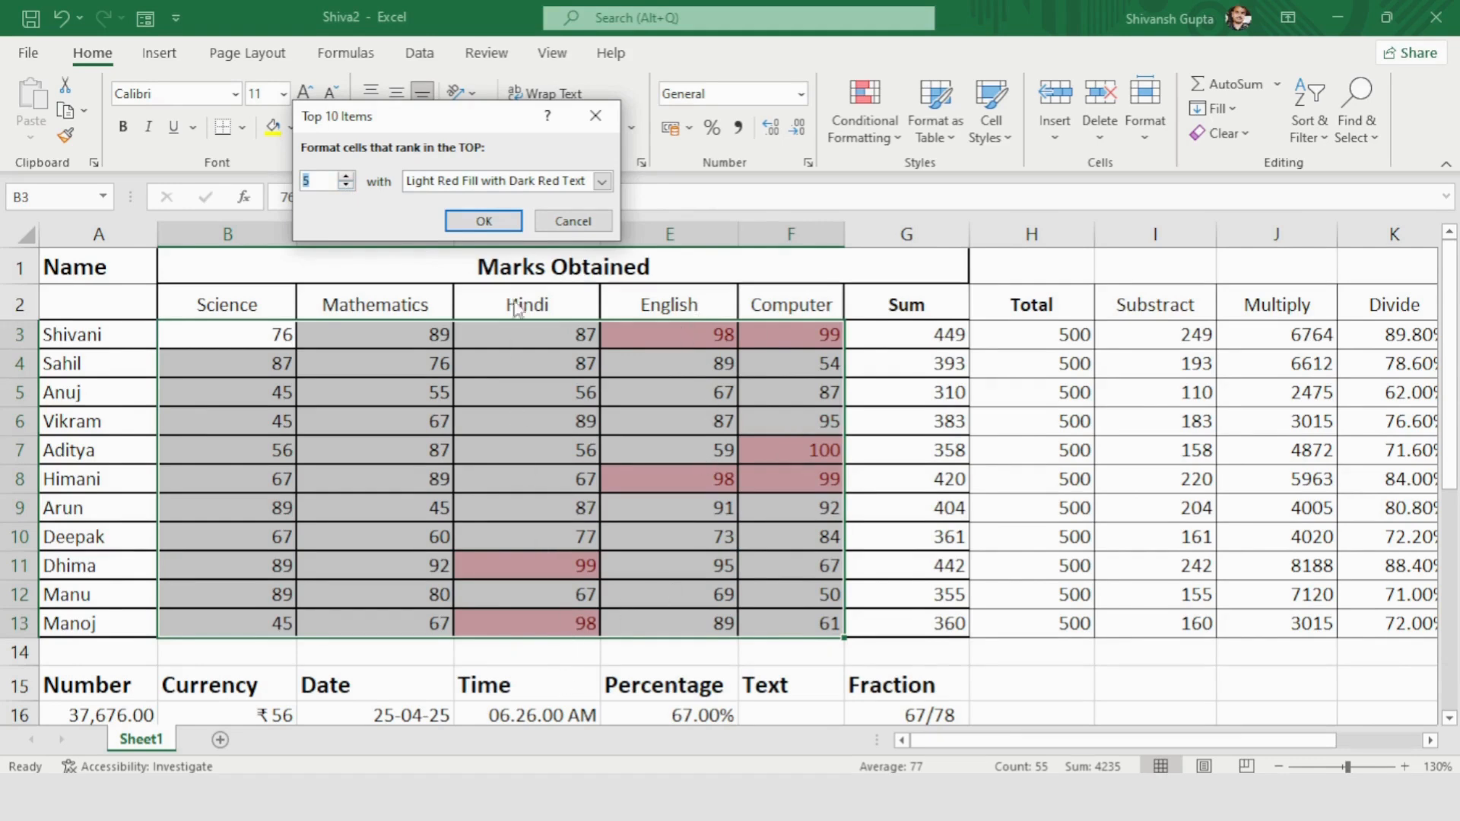
pyautogui.click(569, 221)
# - Try a Top 10% rule on the marks in B3:F13 with Light Red Fill with Dark Red Text, and cancel it
pyautogui.click(869, 123)
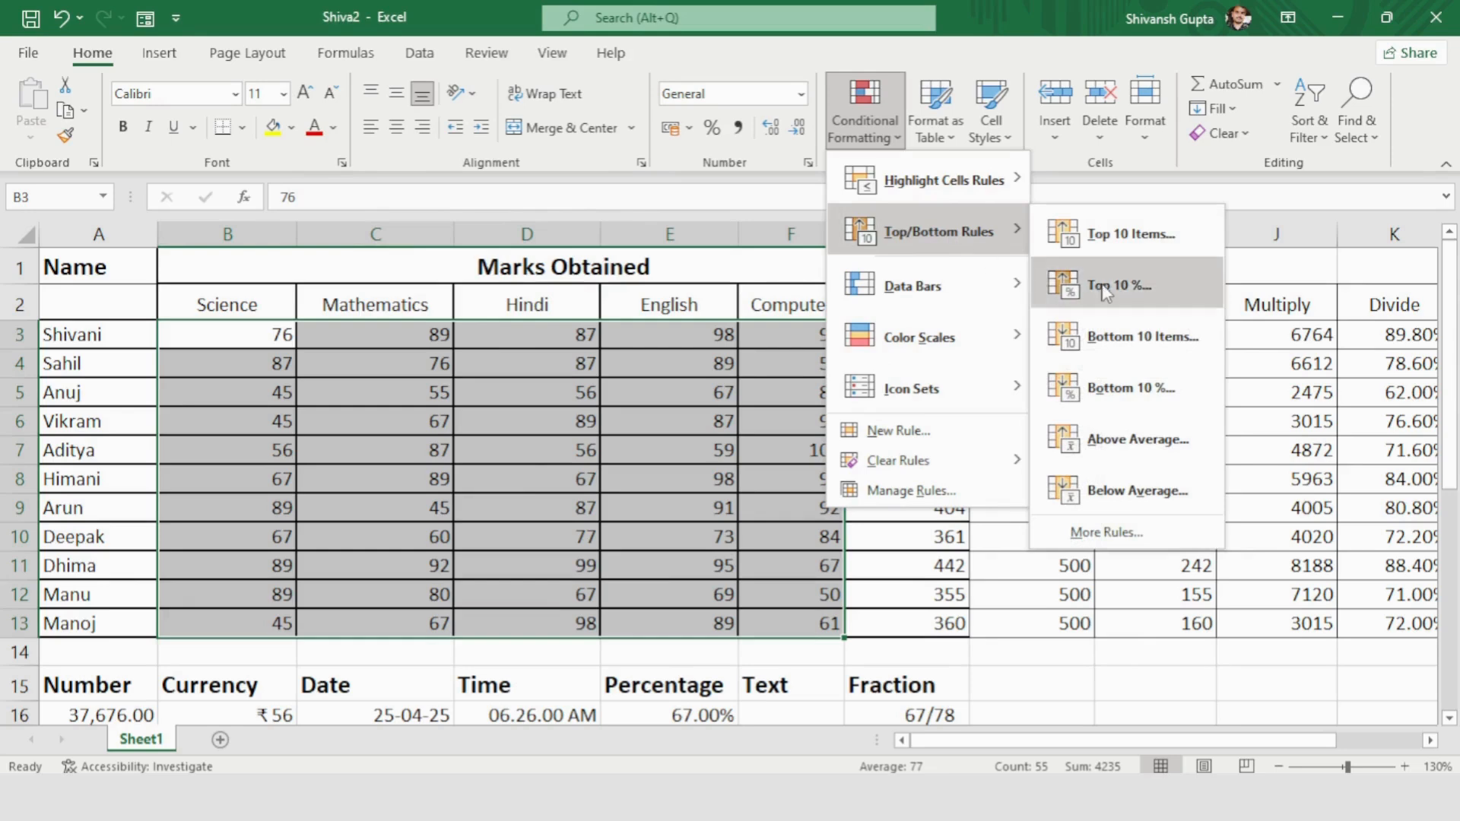
pyautogui.click(1130, 284)
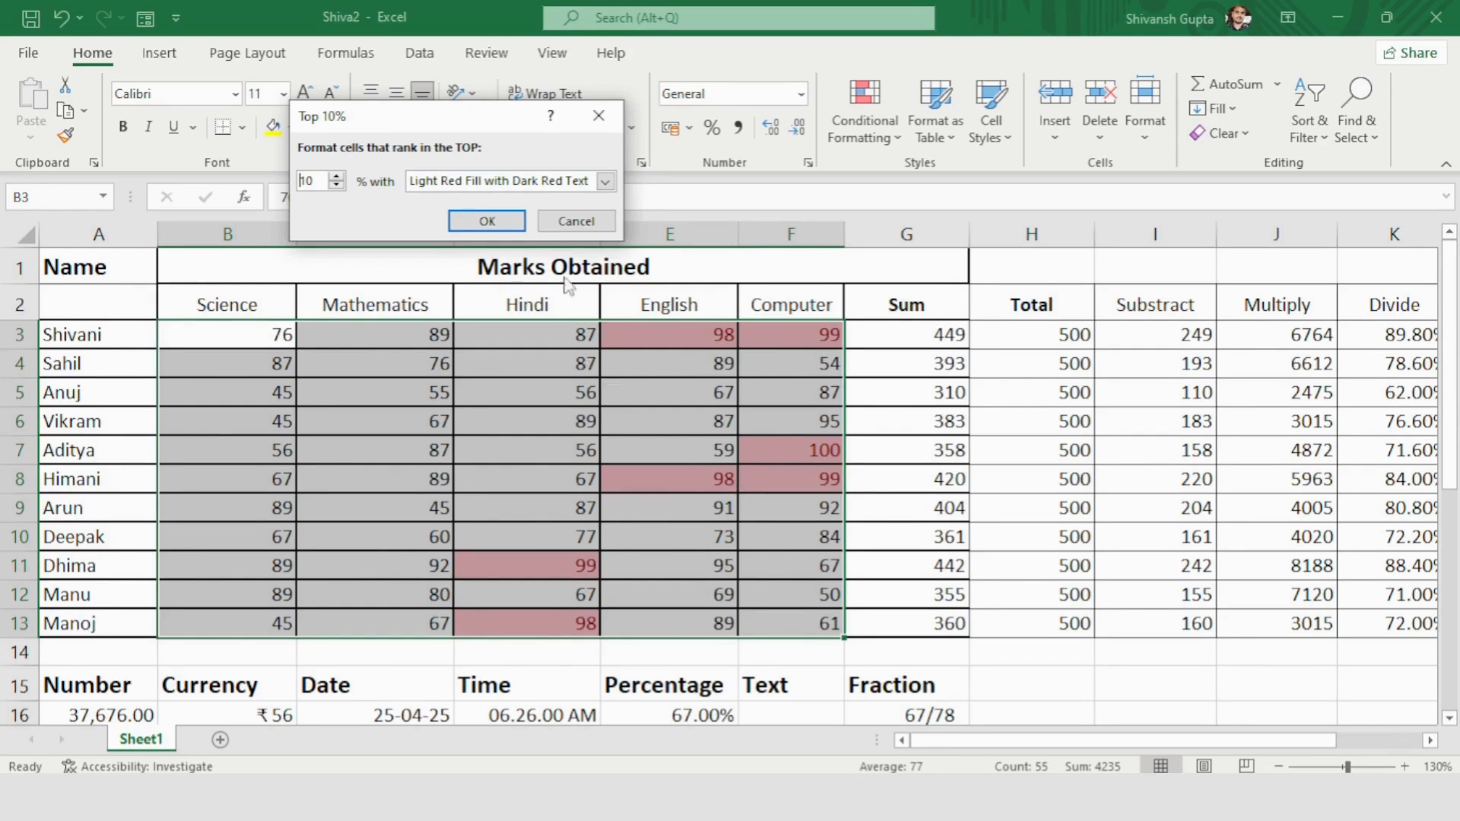
pyautogui.click(572, 221)
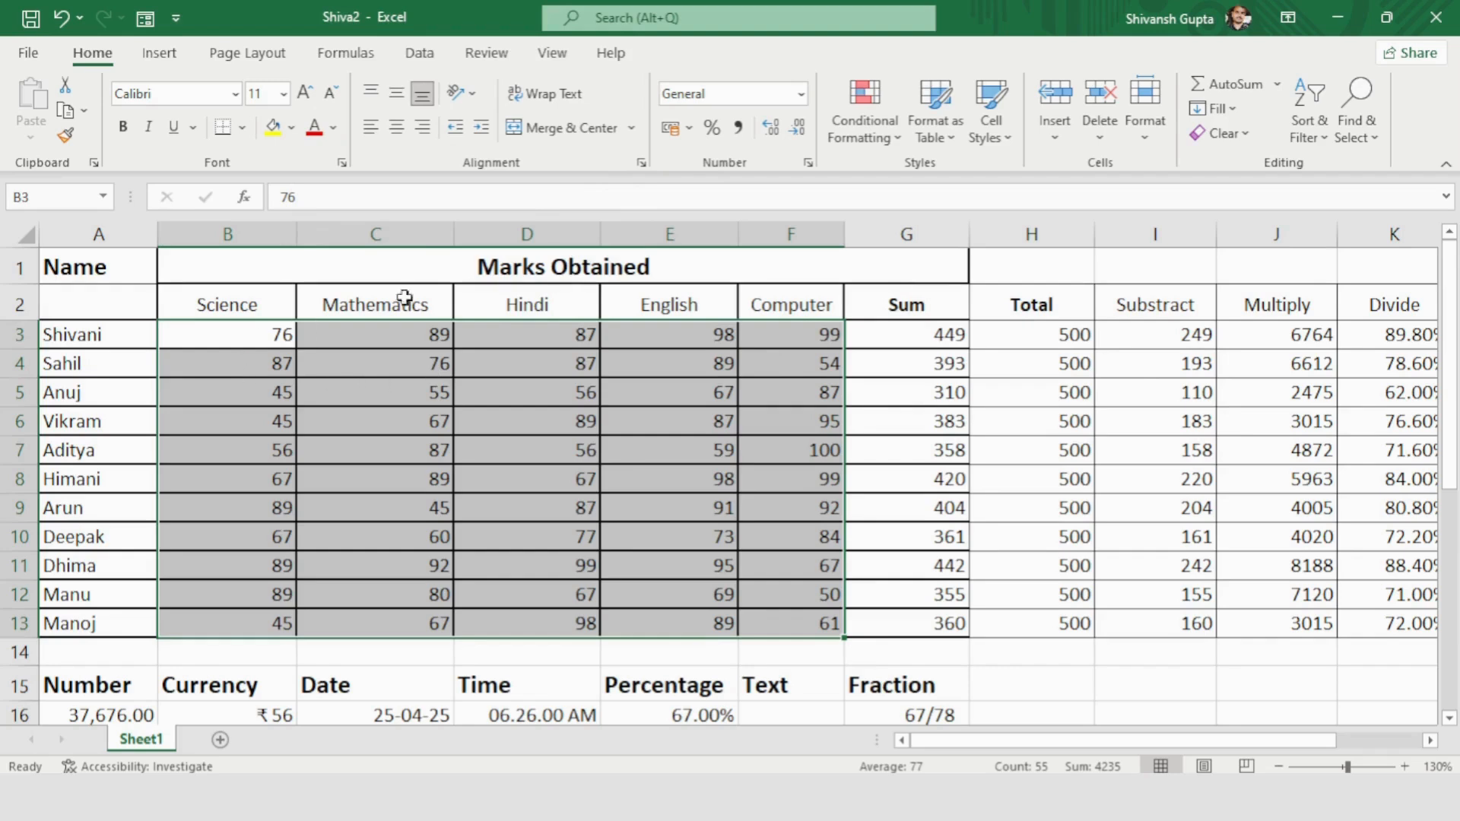
# - Try a Bottom 10 Items rule on the marks in B3:F13, lowering the item count to 5, and cancel it
pyautogui.click(882, 135)
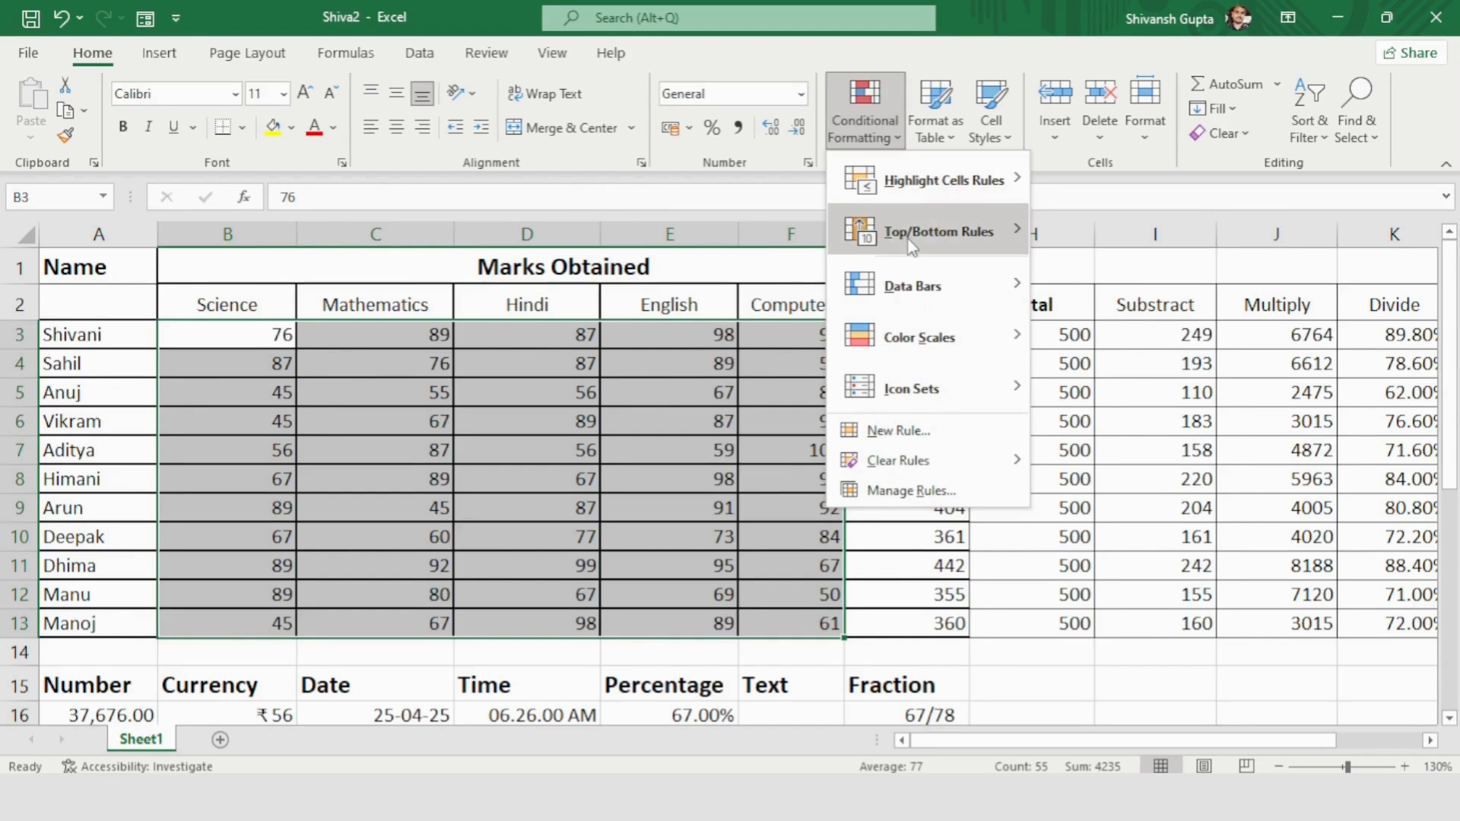
pyautogui.moveTo(912, 247)
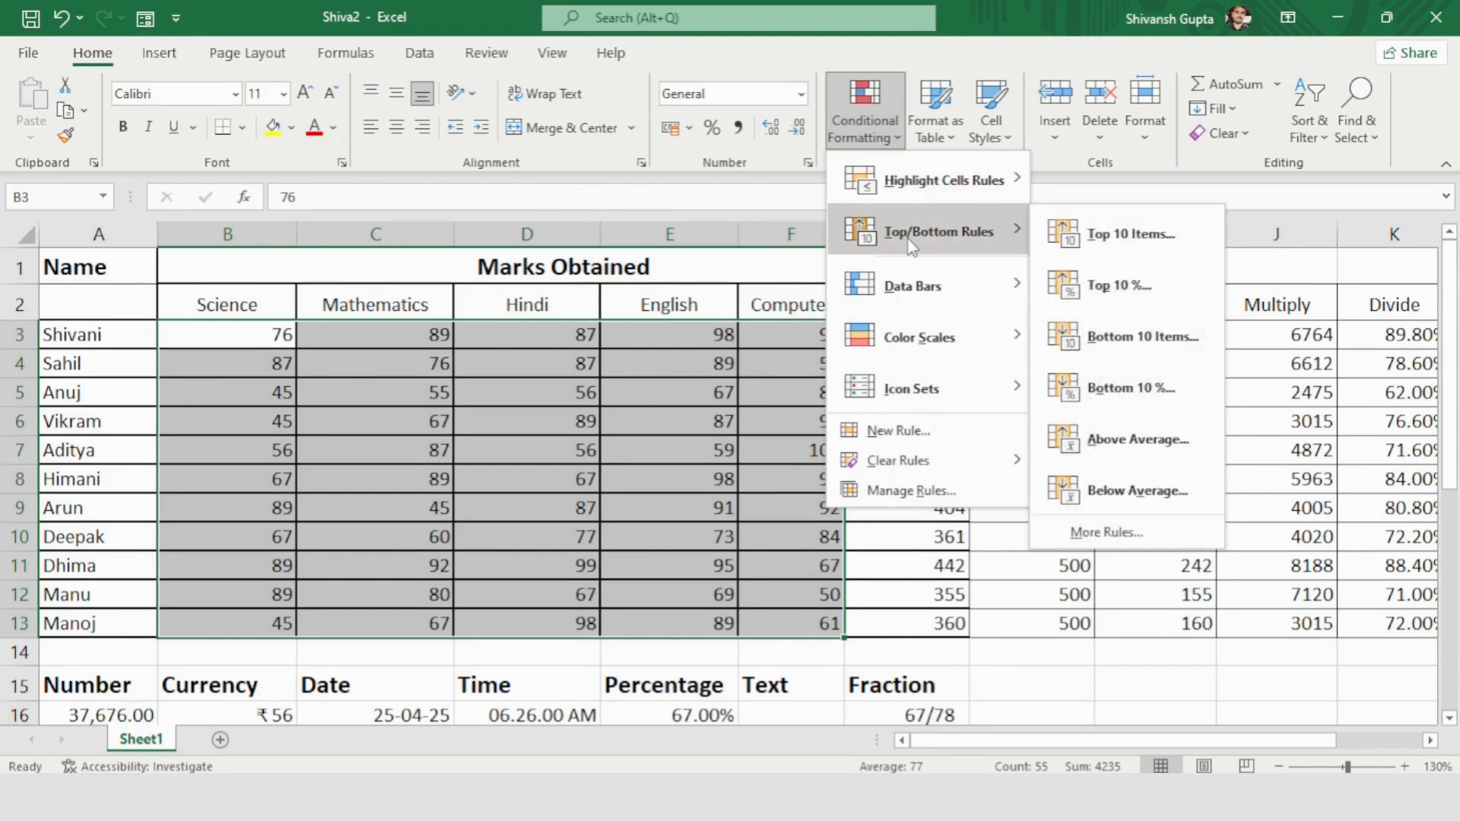
pyautogui.click(1130, 336)
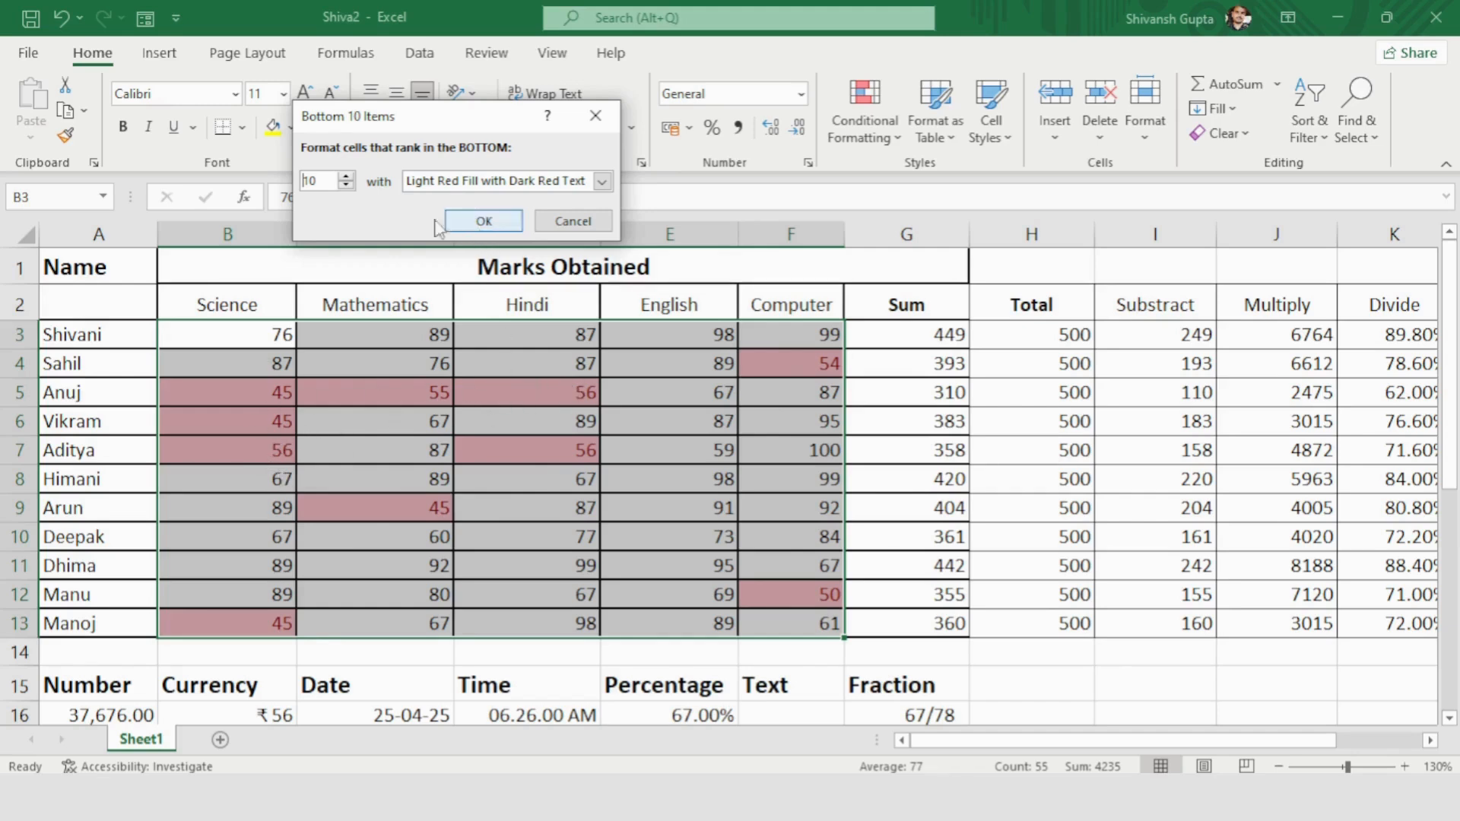
pyautogui.click(346, 185)
pyautogui.click(346, 185)
pyautogui.click(346, 185)
pyautogui.click(346, 185)
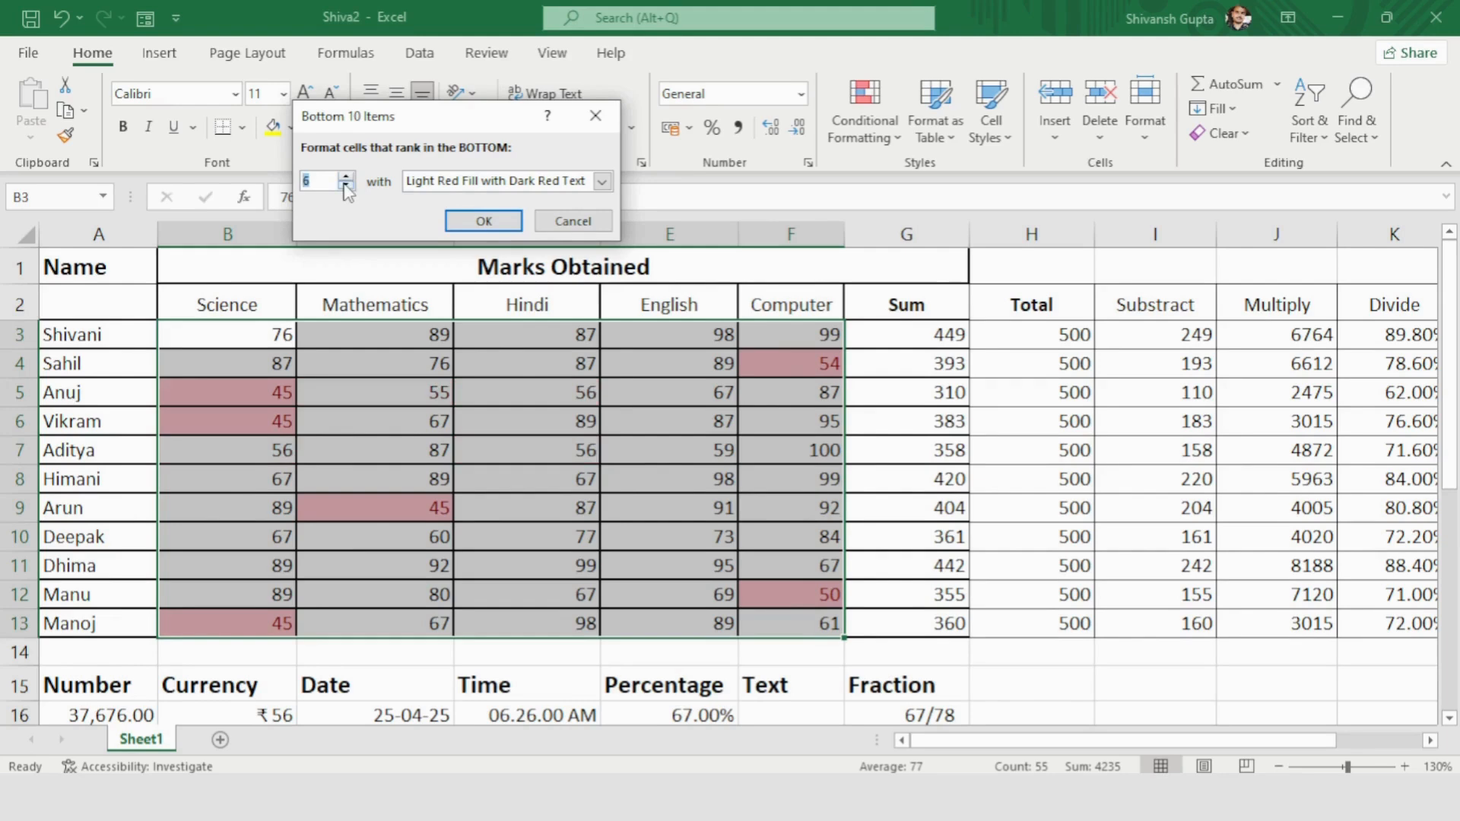
pyautogui.click(346, 185)
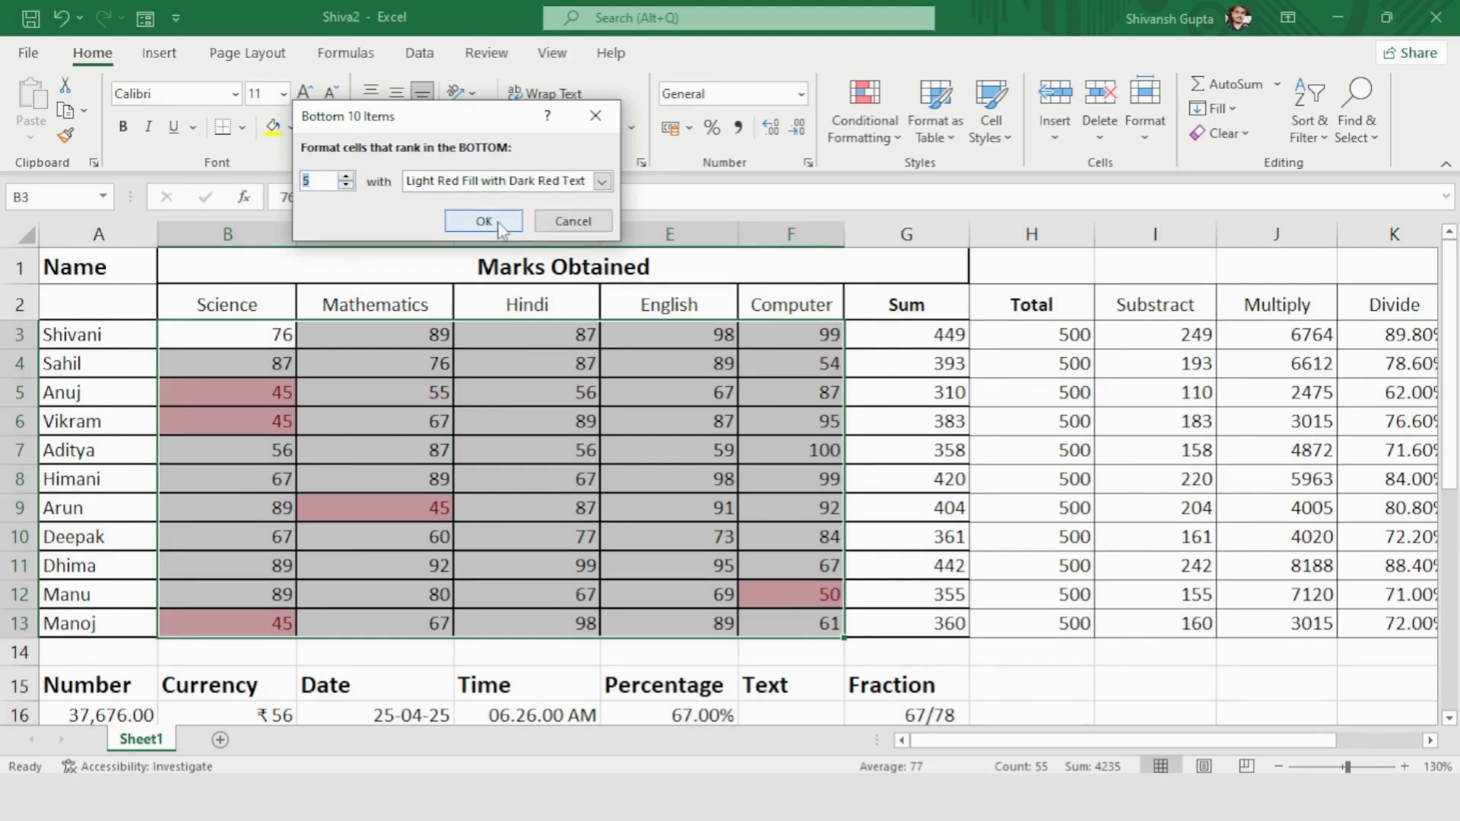
pyautogui.click(561, 225)
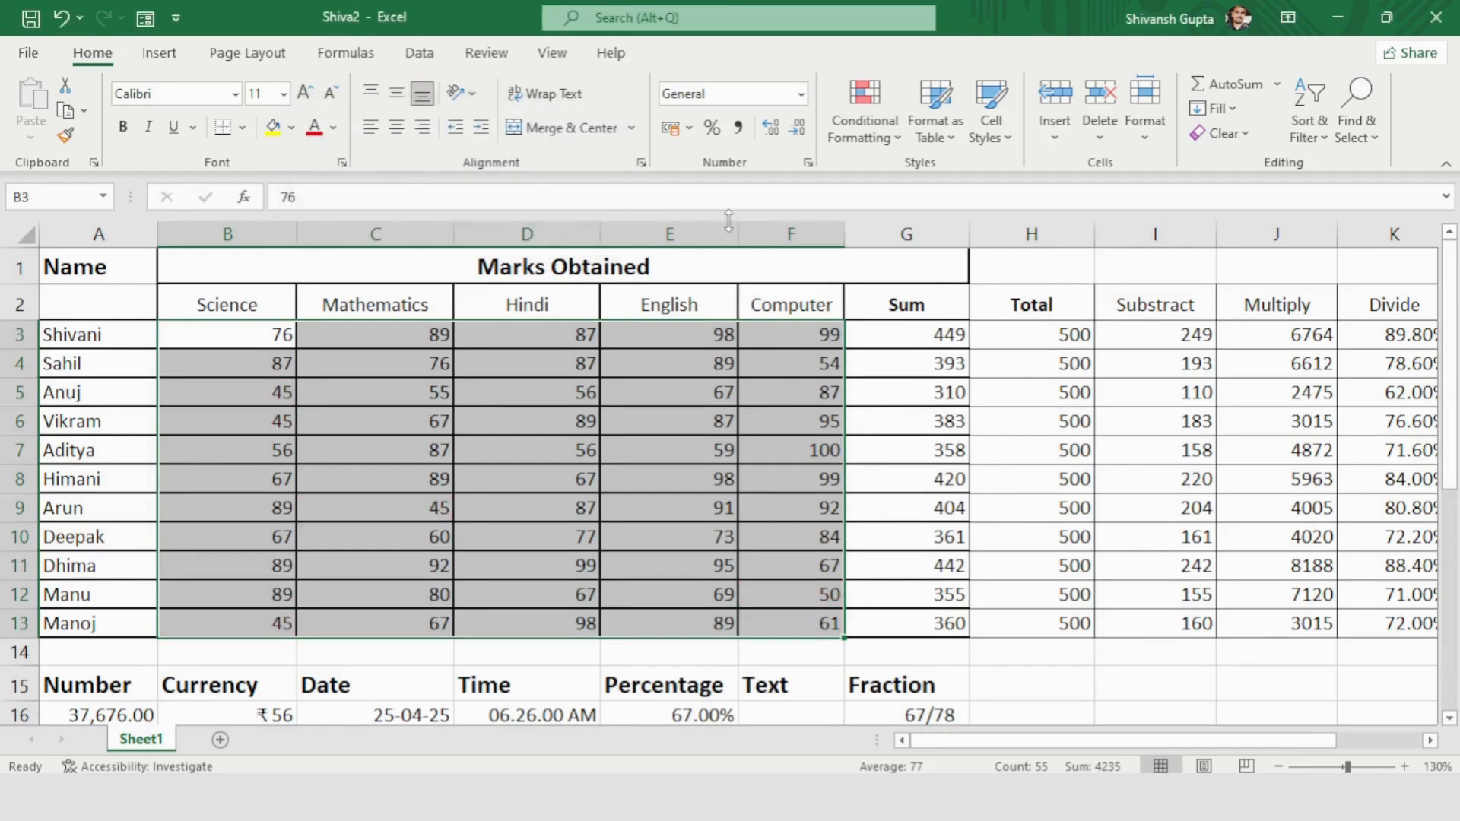
# - Try a Bottom 10% rule on the marks in B3:F13 with Light Red Fill with Dark Red Text, and cancel it
pyautogui.click(865, 122)
pyautogui.moveTo(895, 238)
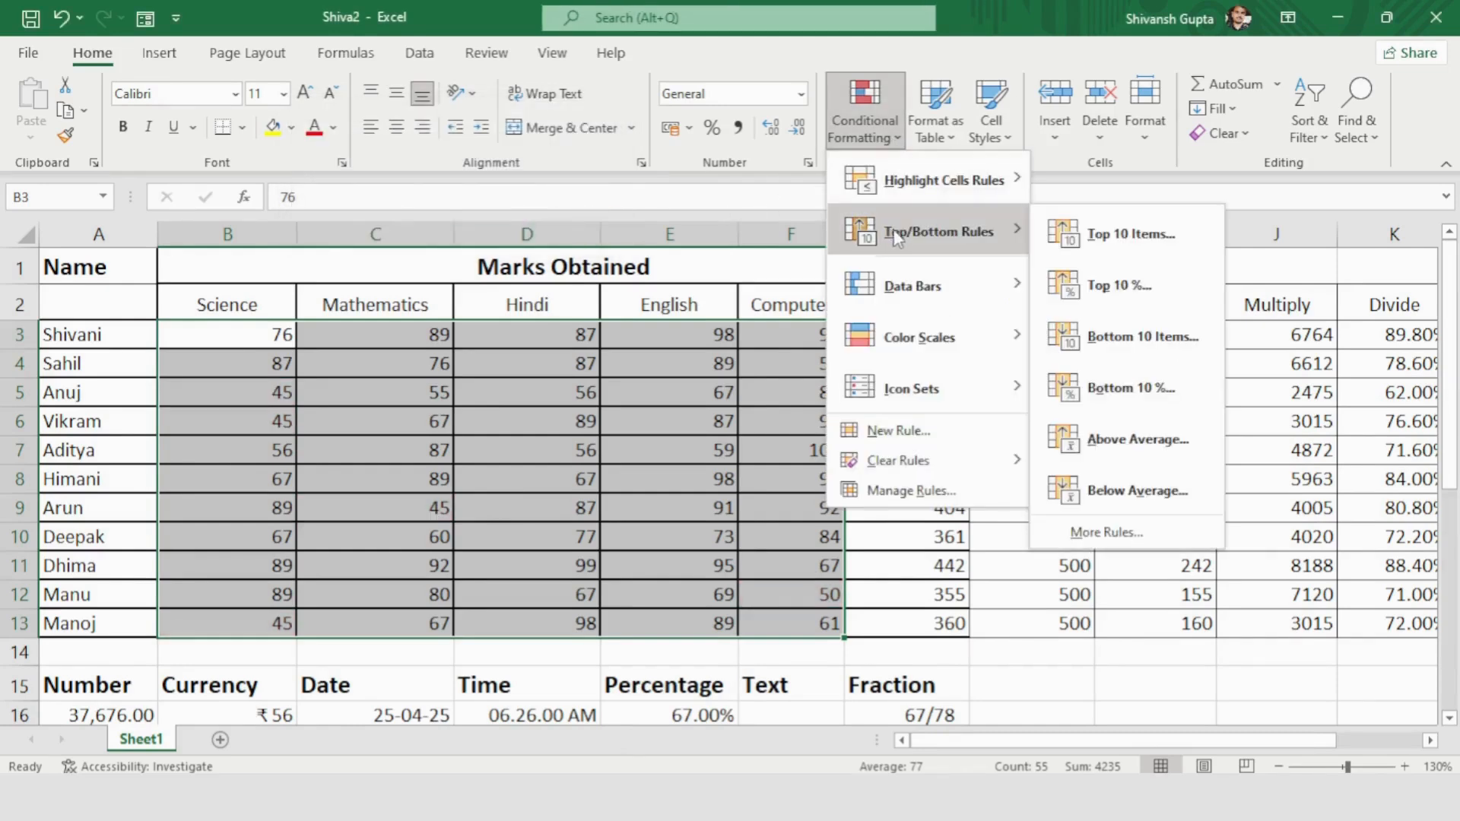
pyautogui.click(1149, 397)
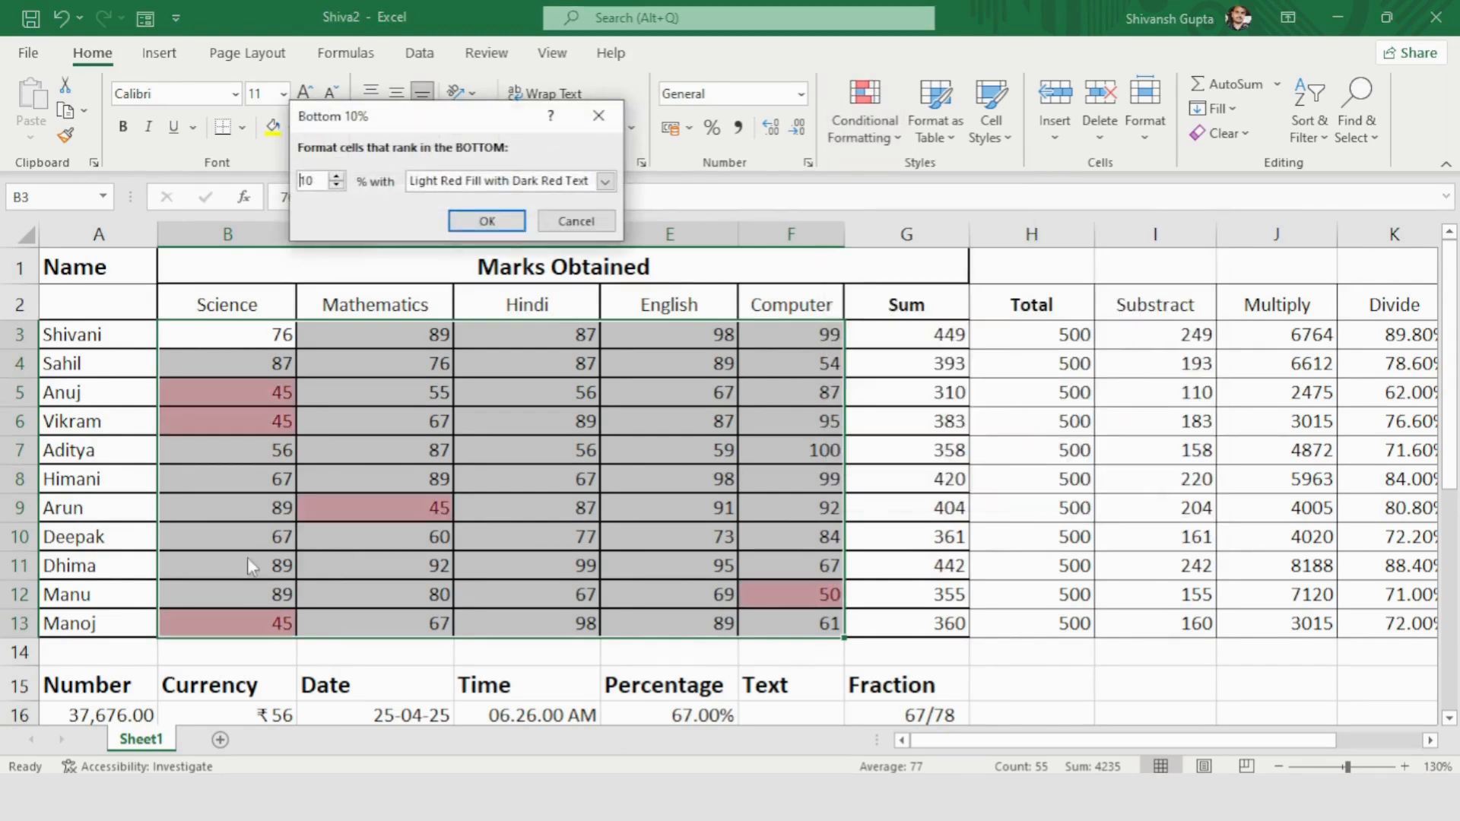
pyautogui.click(576, 221)
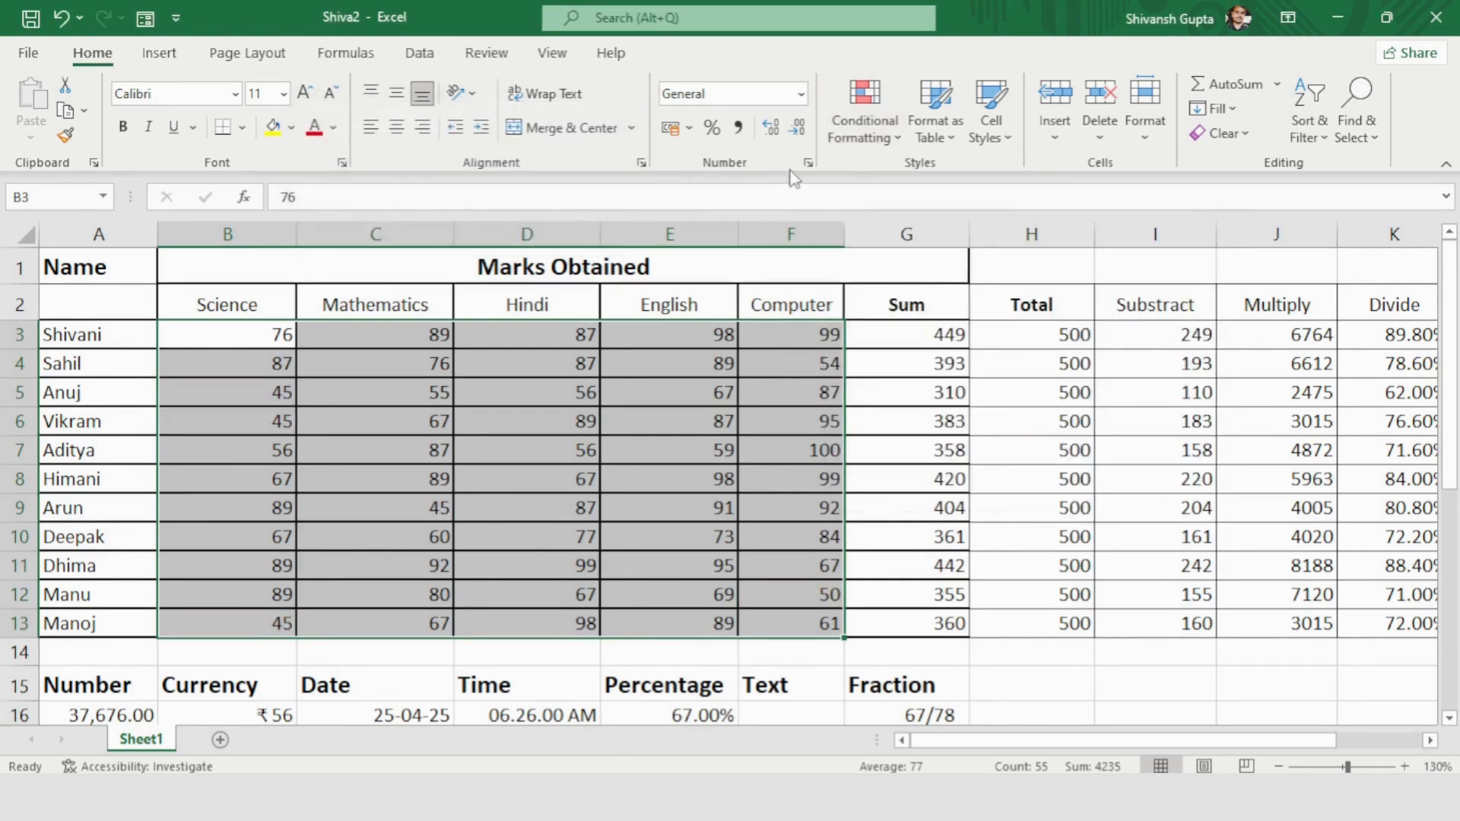
# - Try an Above Average rule on the marks in B3:F13 with Light Red Fill with Dark Red Text, and cancel it
pyautogui.click(879, 146)
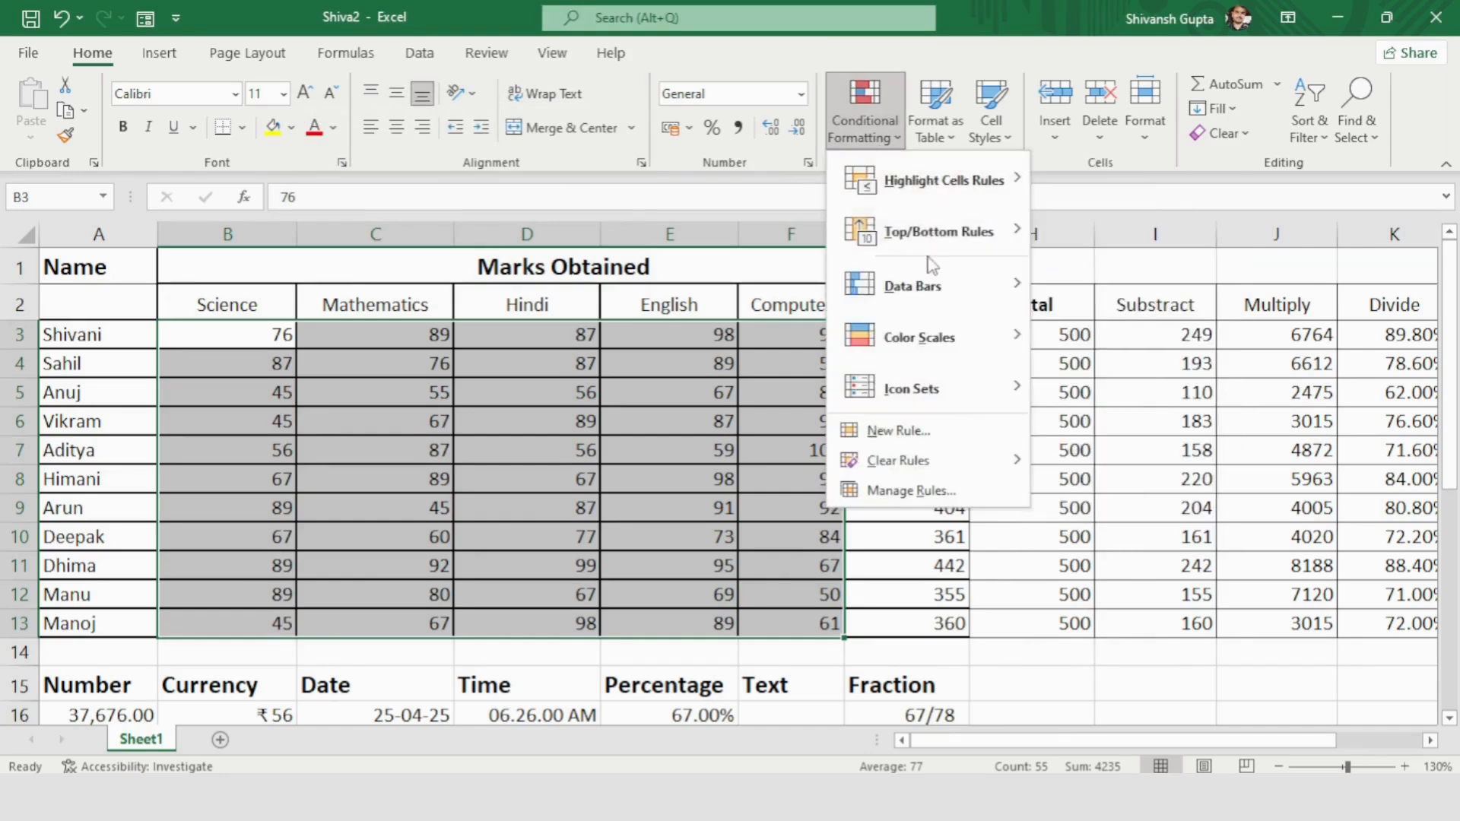
pyautogui.moveTo(1016, 257)
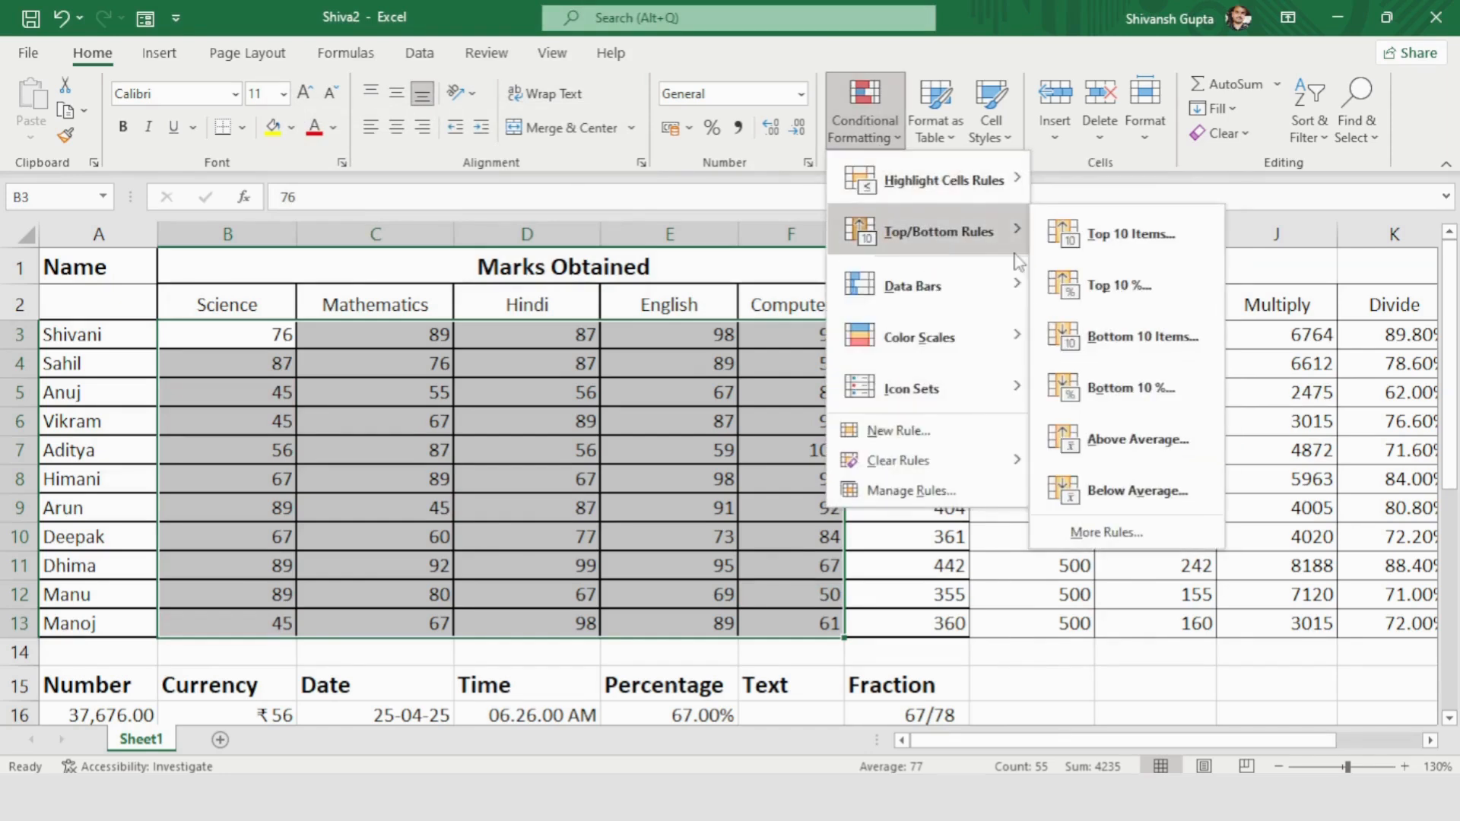
pyautogui.click(1137, 439)
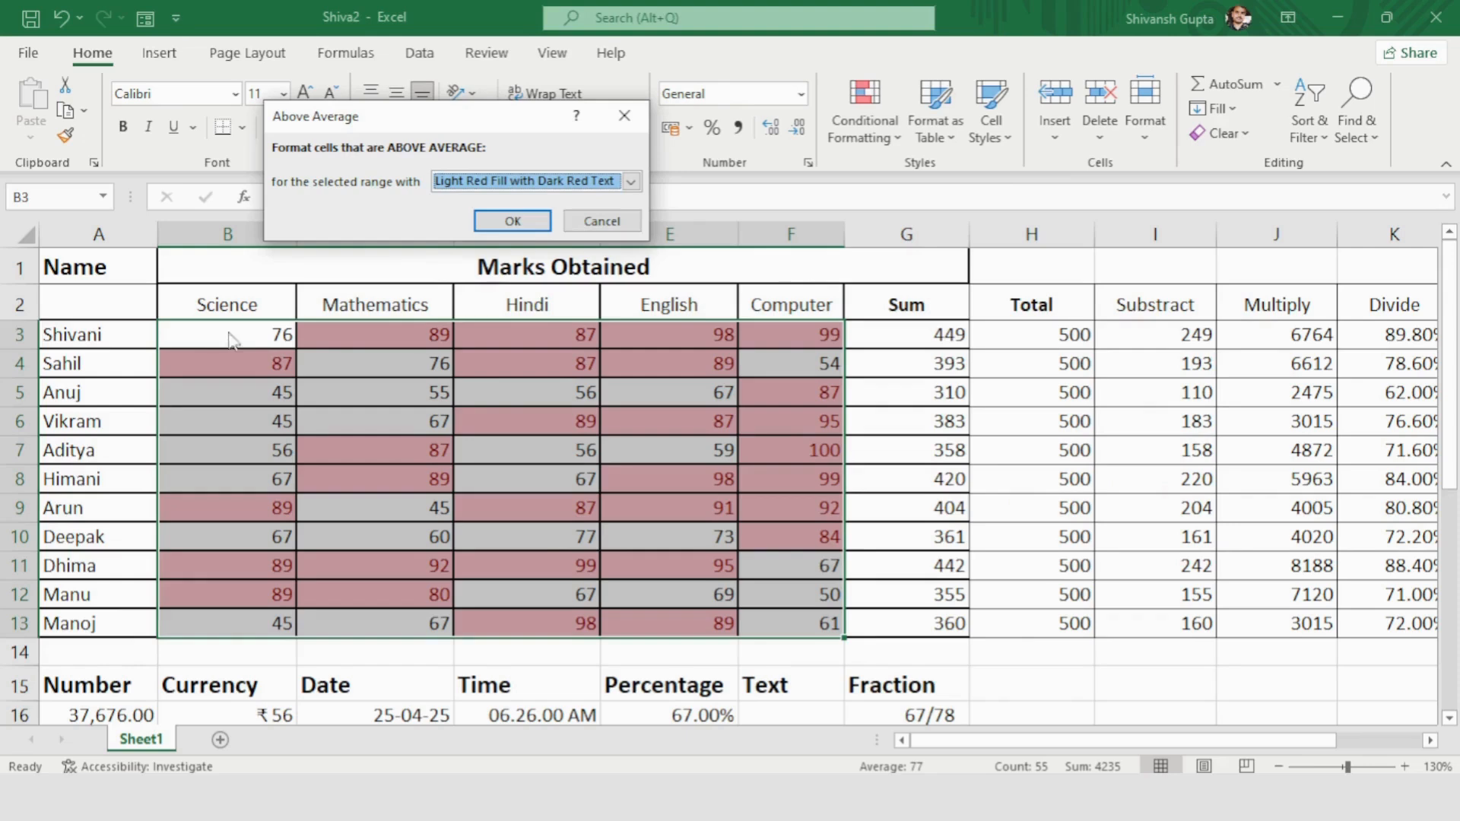
pyautogui.click(602, 220)
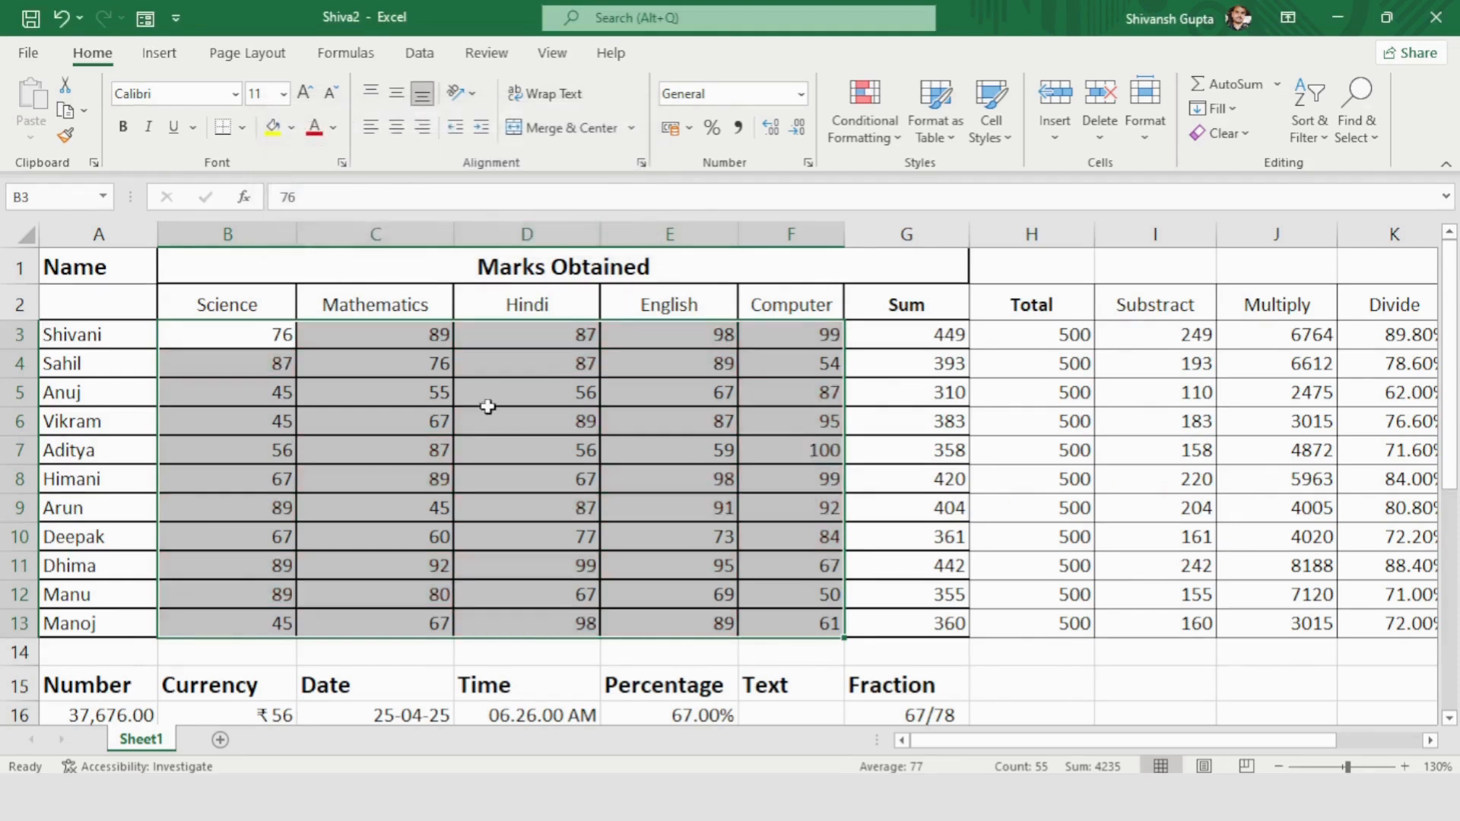
# - Try an Above Average rule on only the Science marks in B3:B13, and cancel it
pyautogui.click(465, 393)
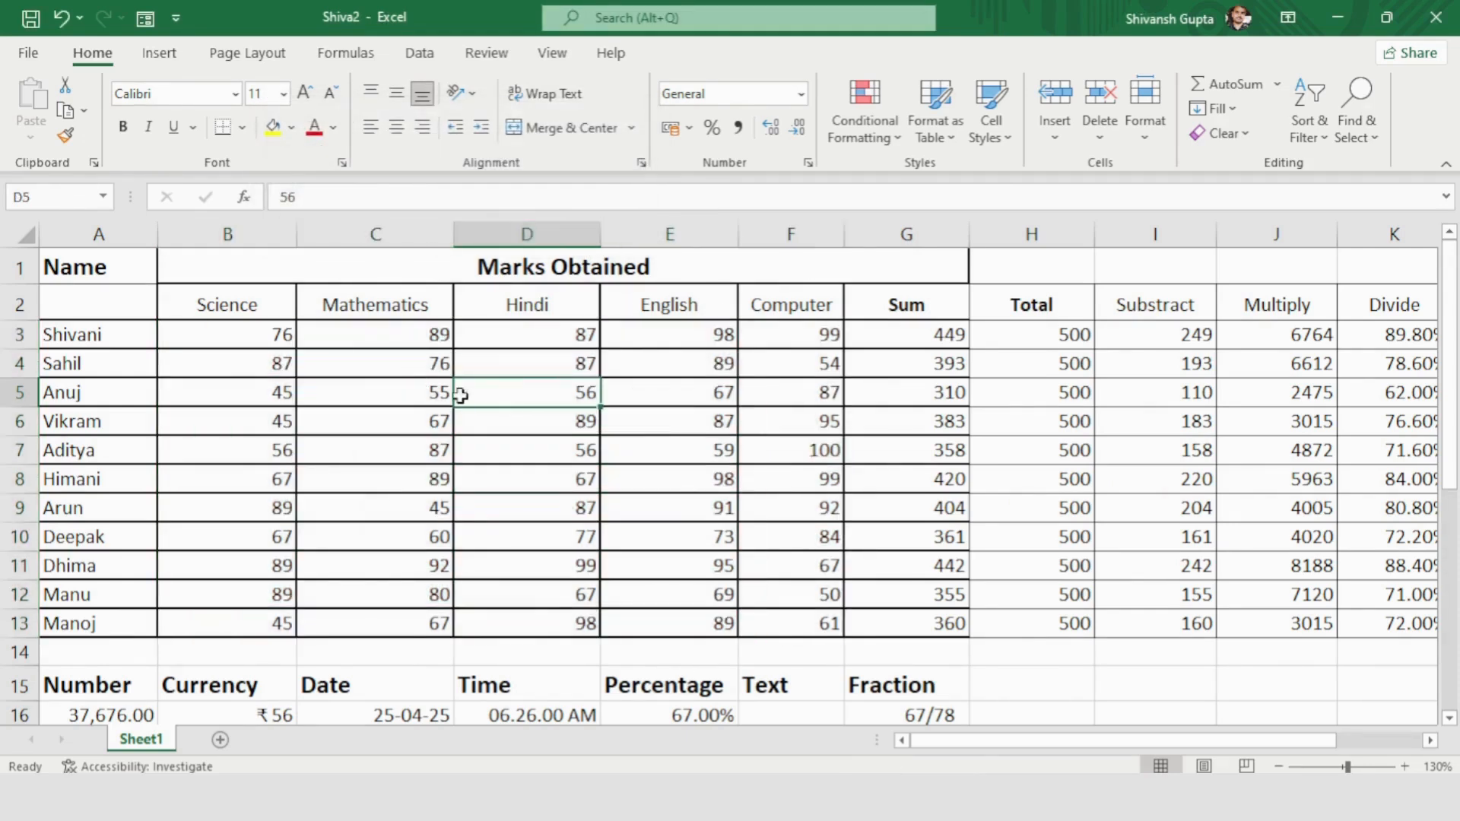
pyautogui.click(228, 339)
pyautogui.moveTo(228, 339); pyautogui.dragTo(218, 632)
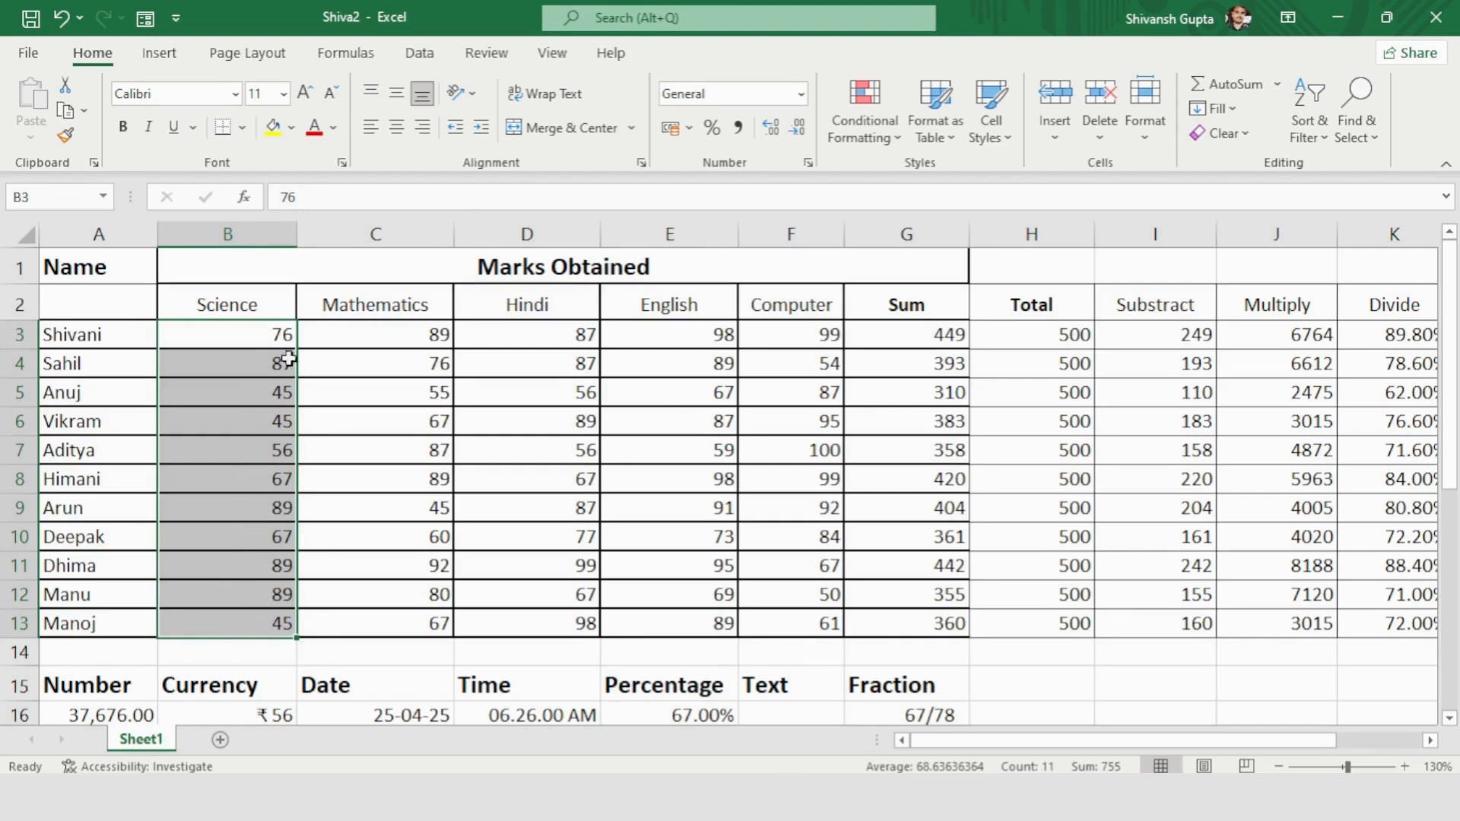
pyautogui.click(864, 126)
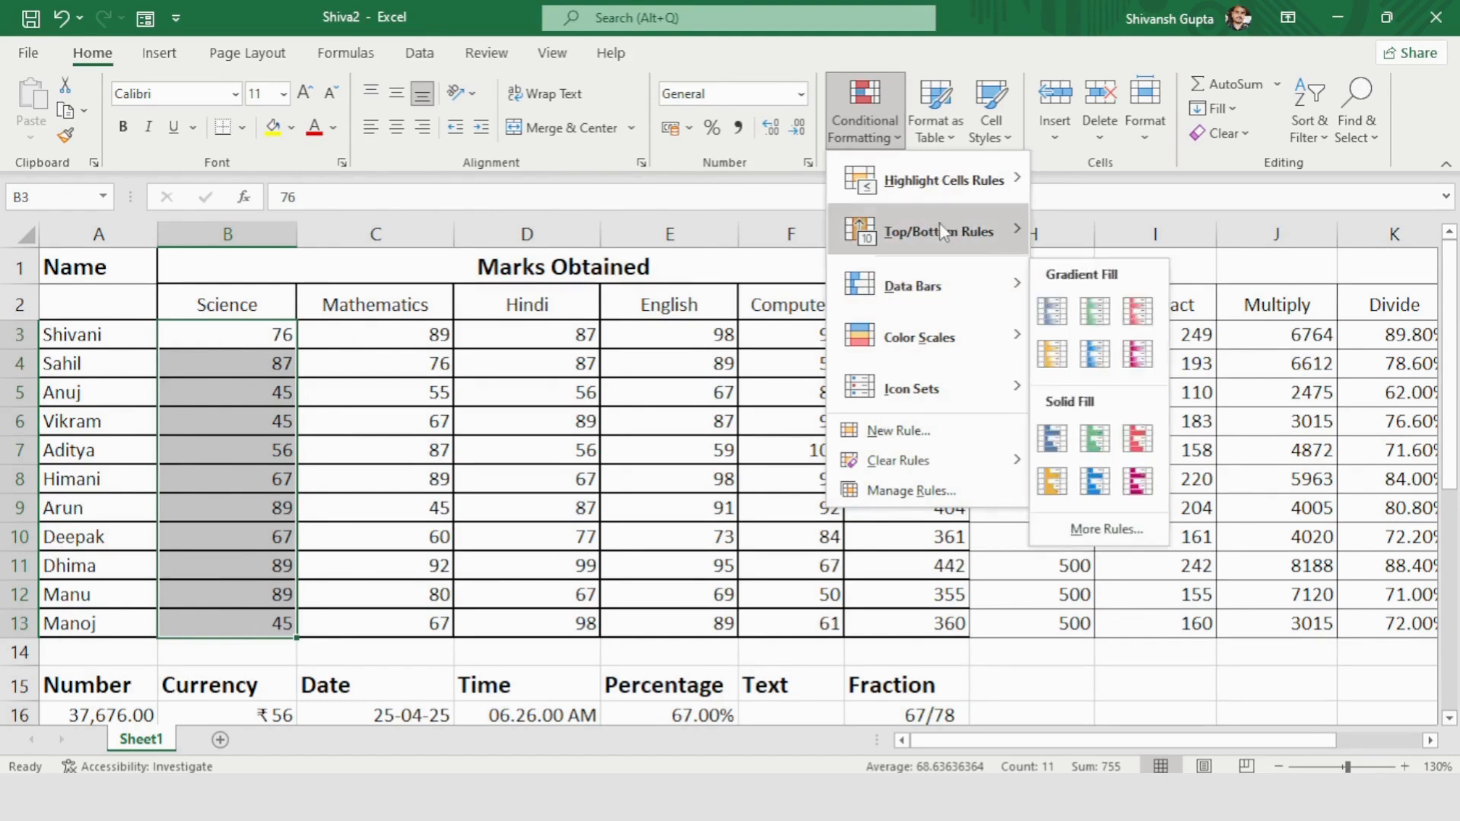
pyautogui.moveTo(943, 232)
pyautogui.click(1118, 440)
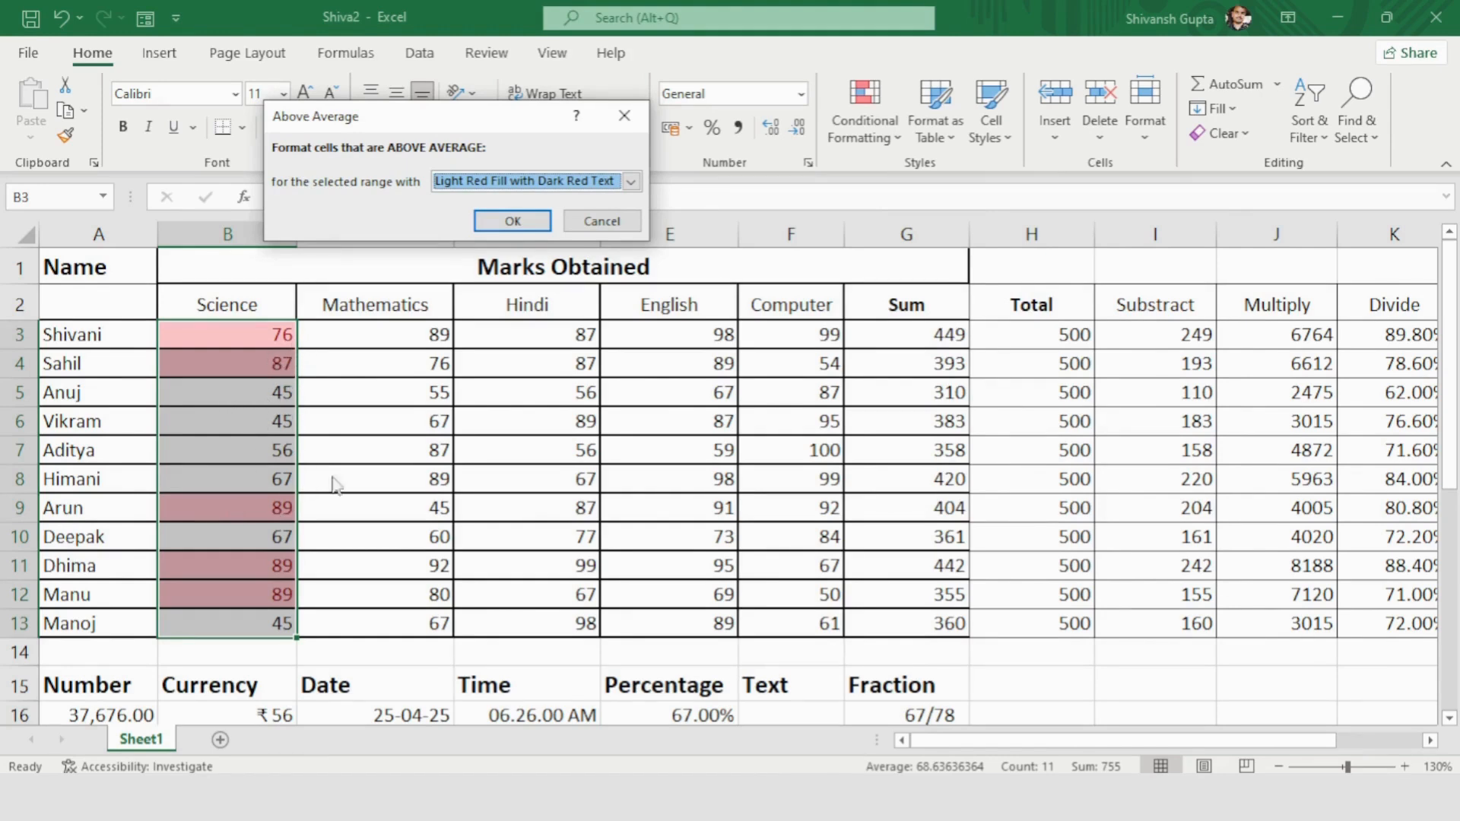
pyautogui.click(601, 221)
# - Try a Below Average rule on the Science marks in B3:B13 with Light Red Fill with Dark Red Text, and cancel it
pyautogui.click(860, 122)
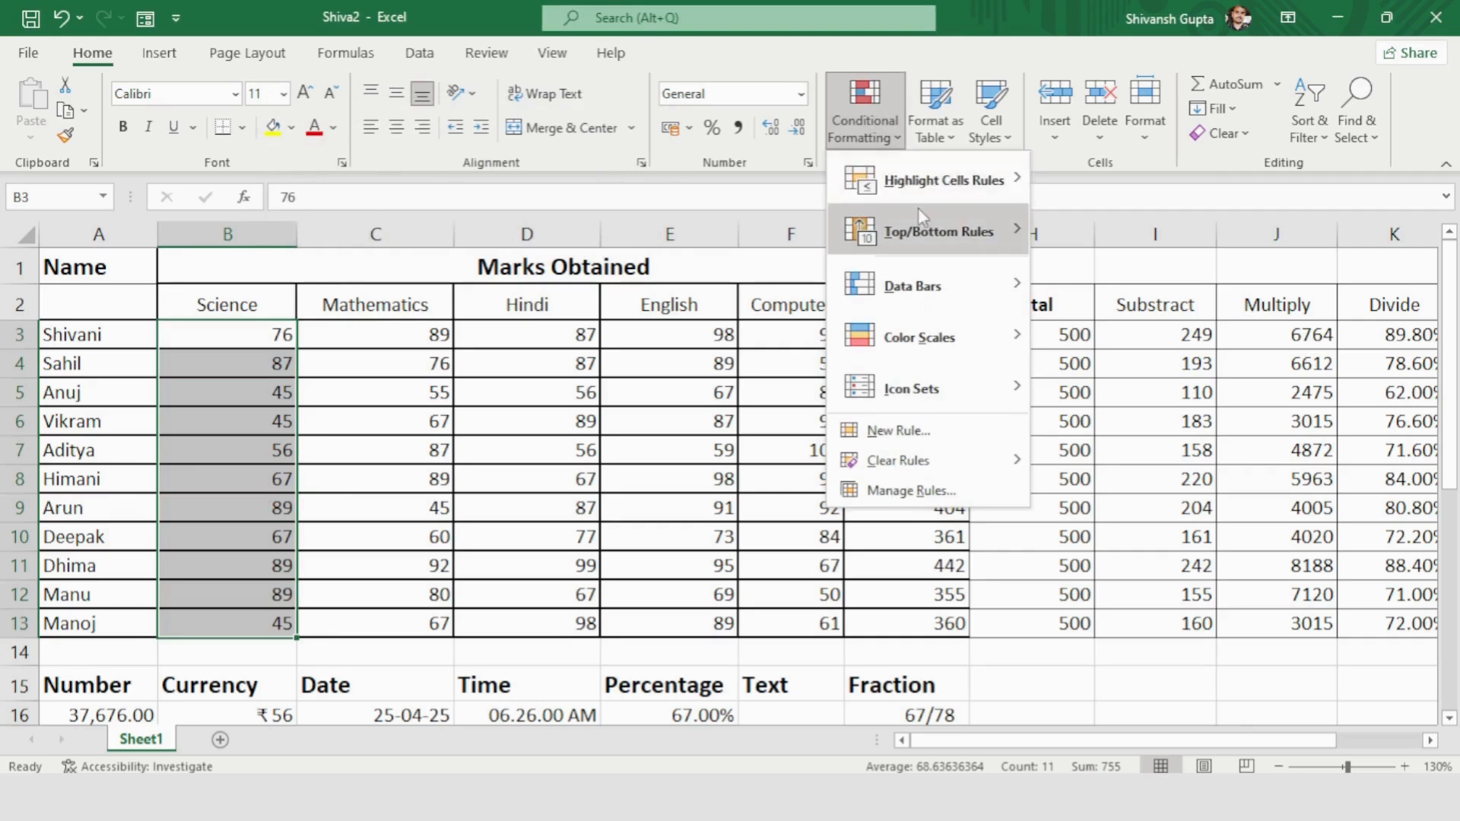
pyautogui.moveTo(939, 243)
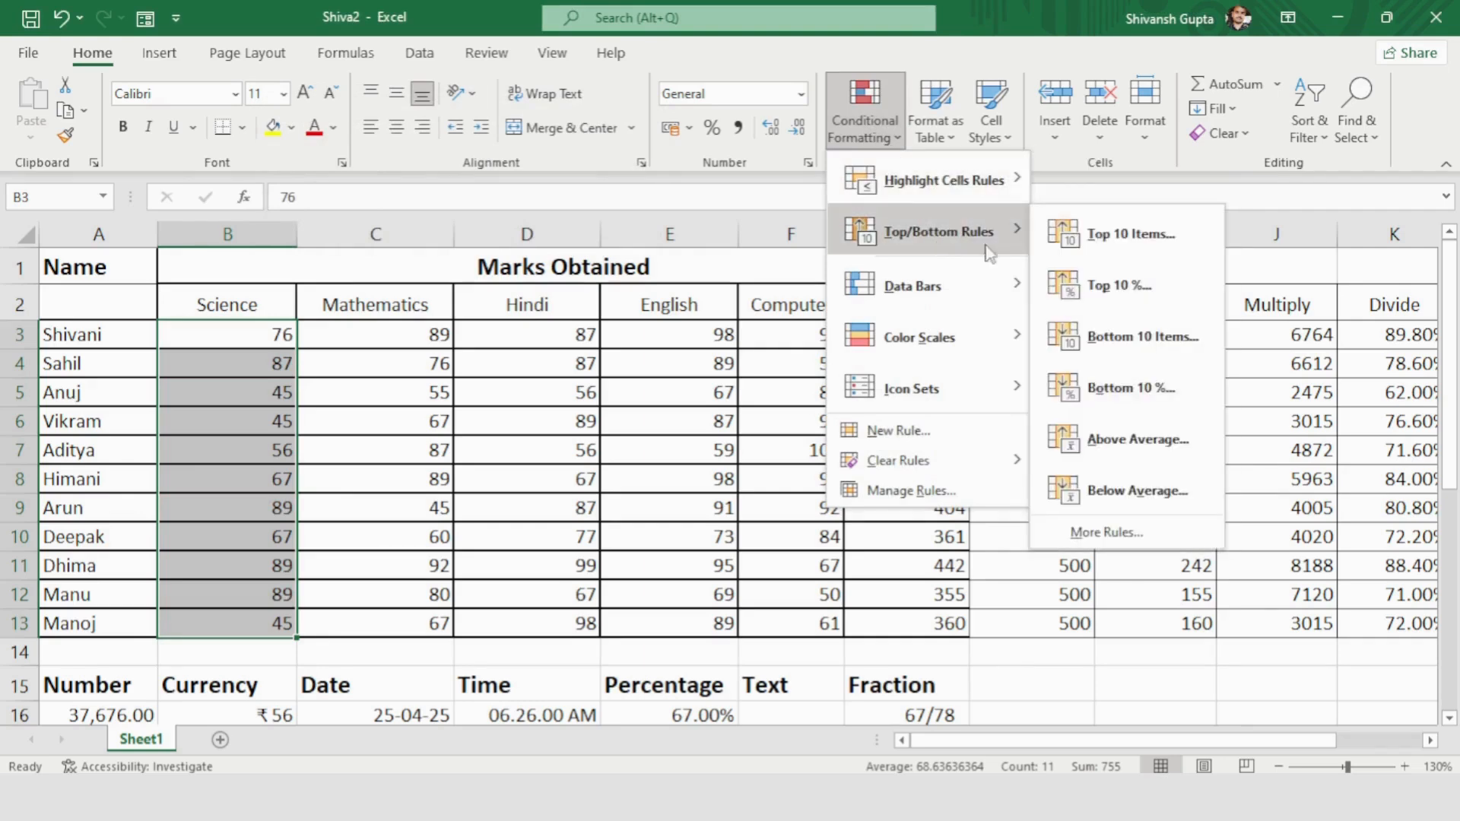
pyautogui.click(1118, 493)
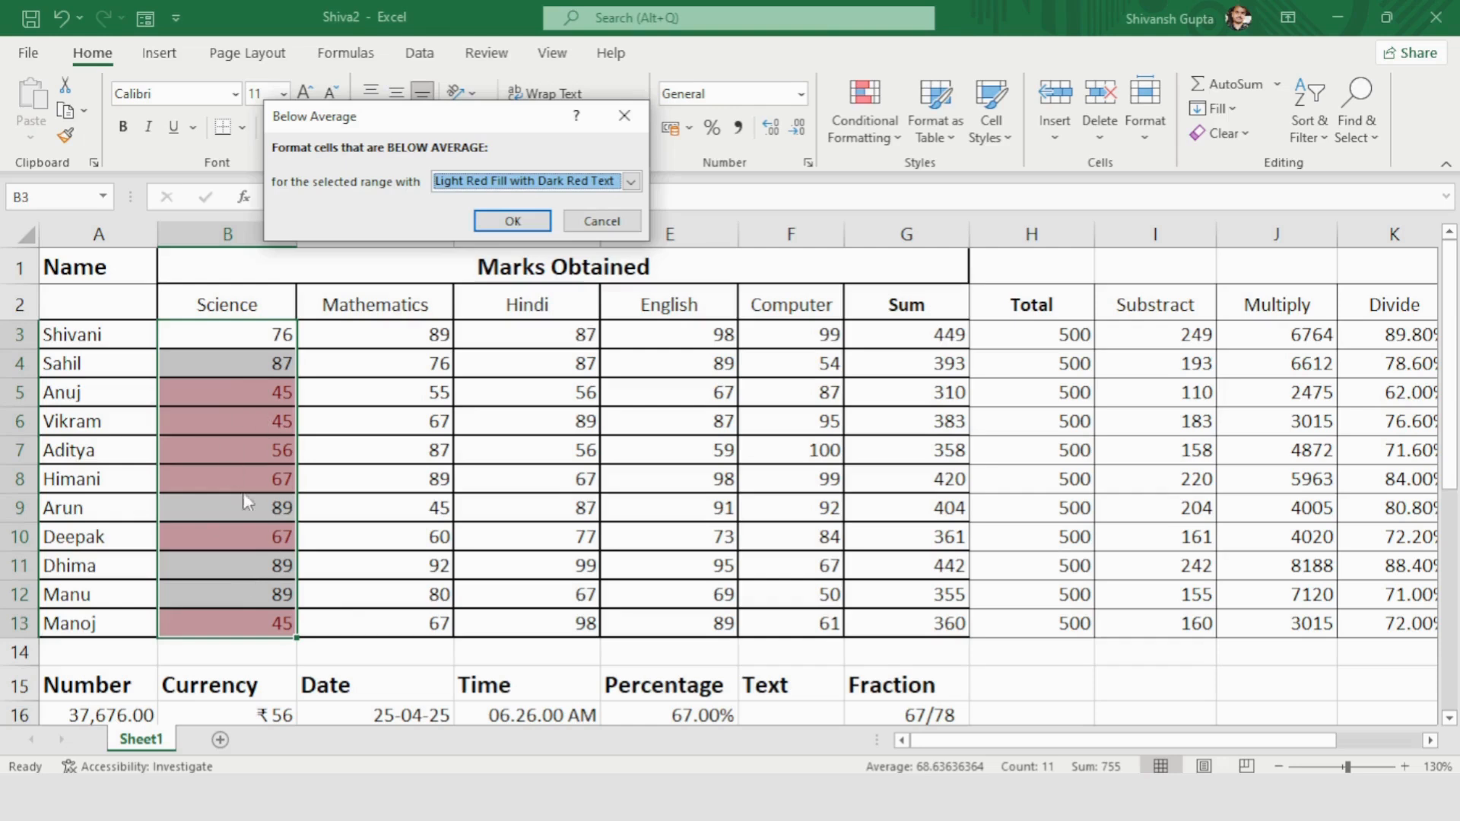
pyautogui.click(620, 225)
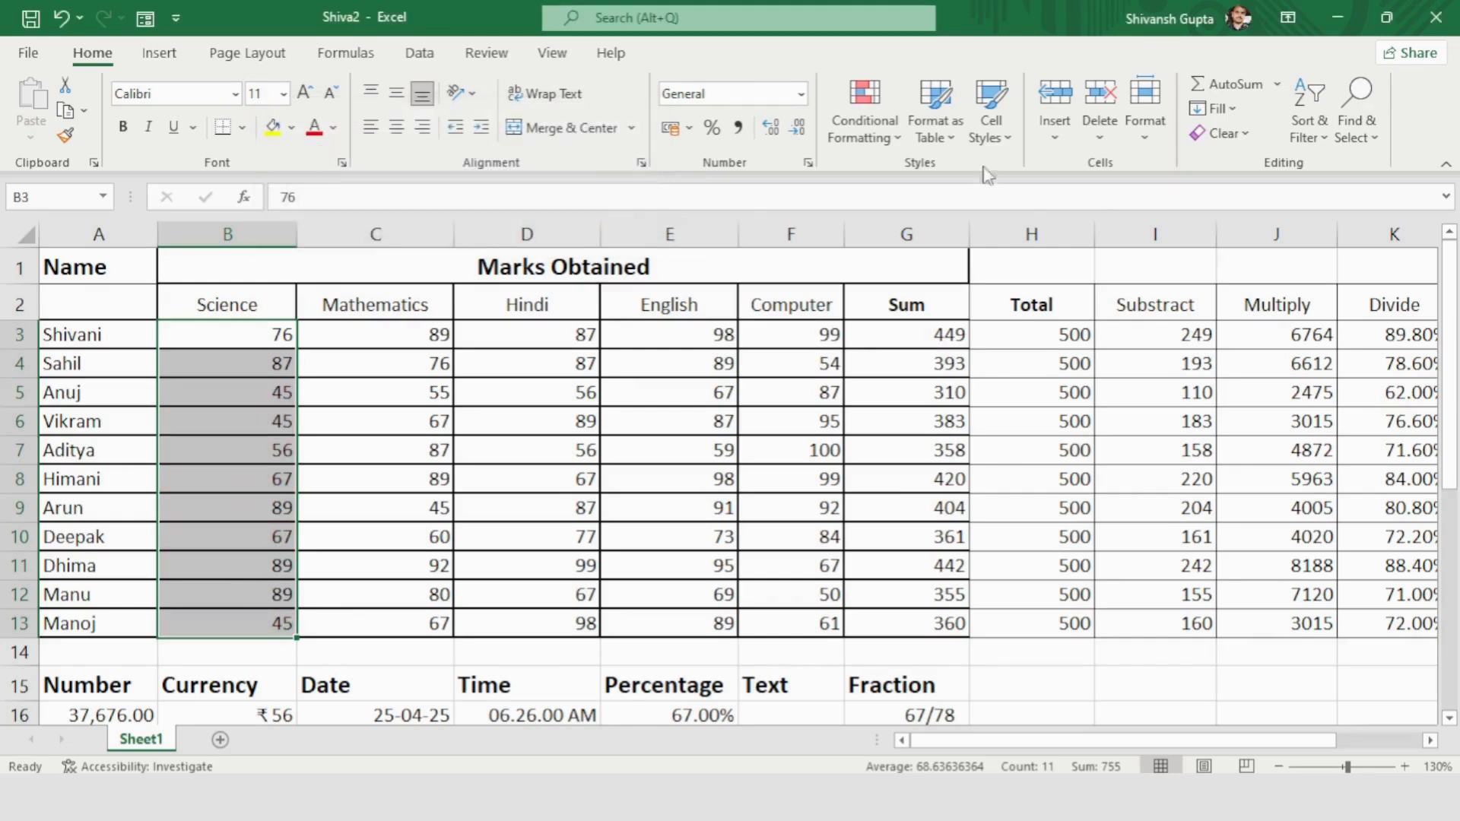
pyautogui.click(892, 129)
pyautogui.moveTo(920, 221)
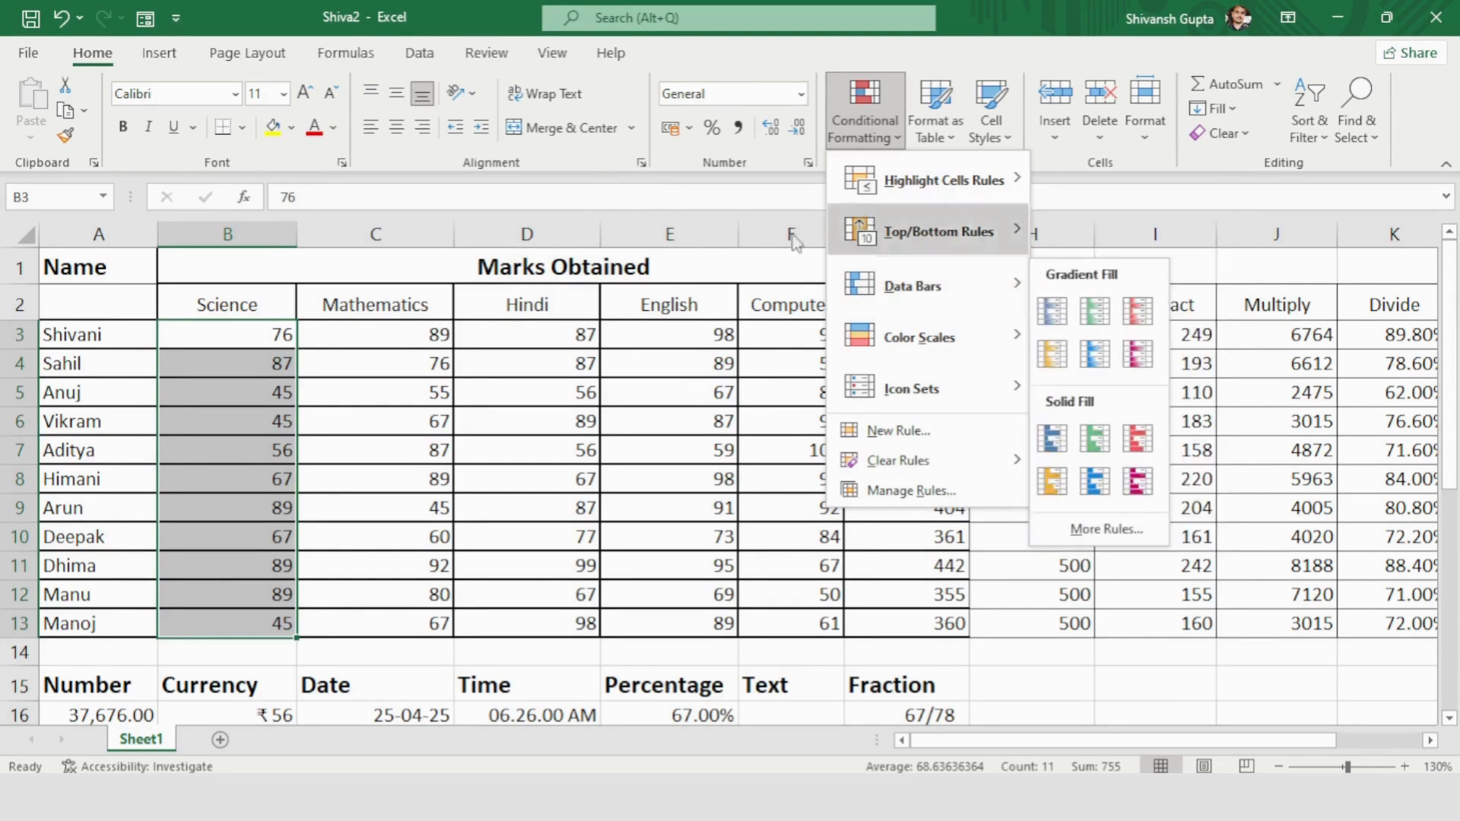
pyautogui.moveTo(928, 339)
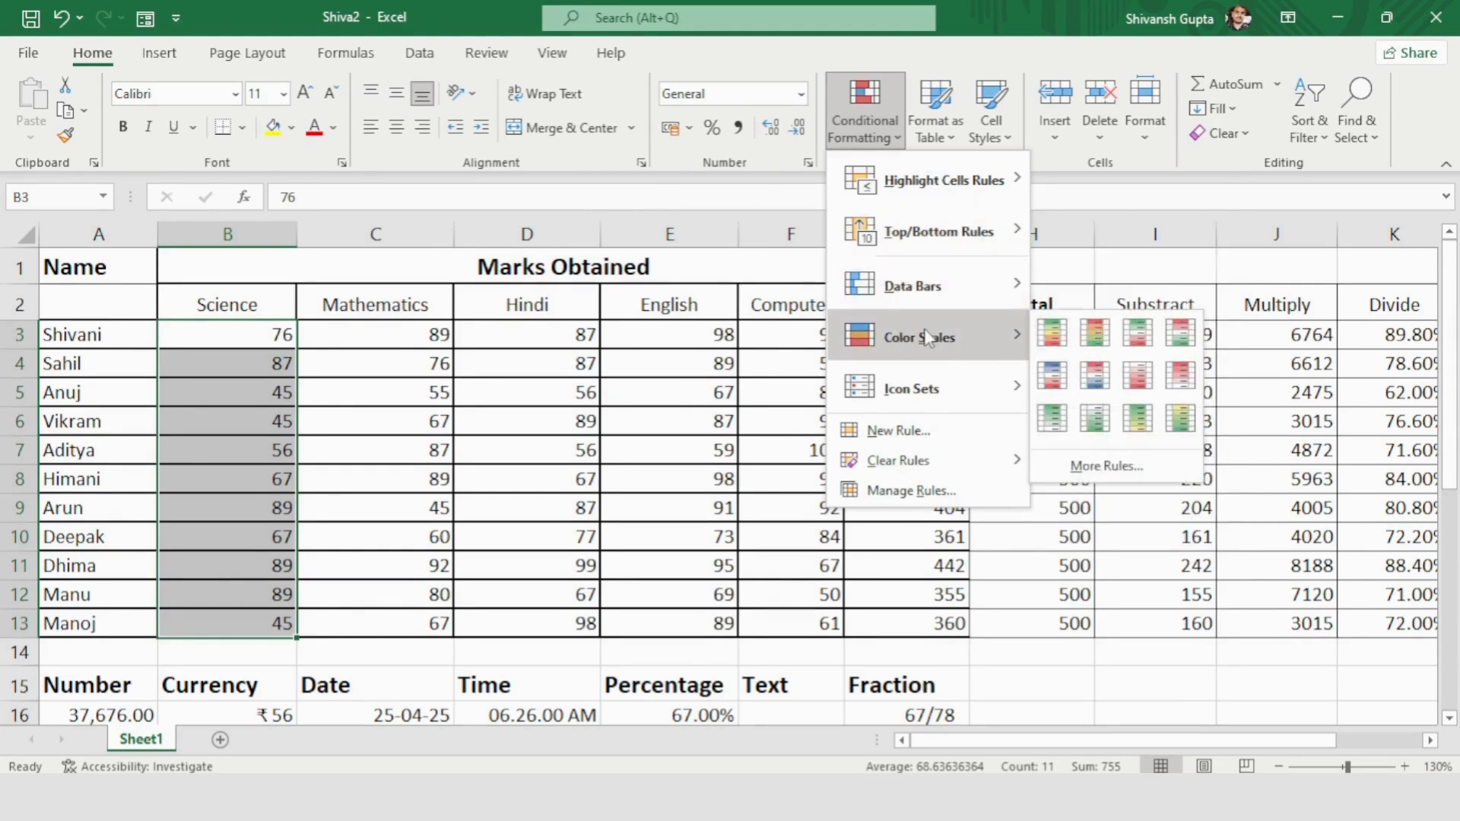
pyautogui.click(751, 275)
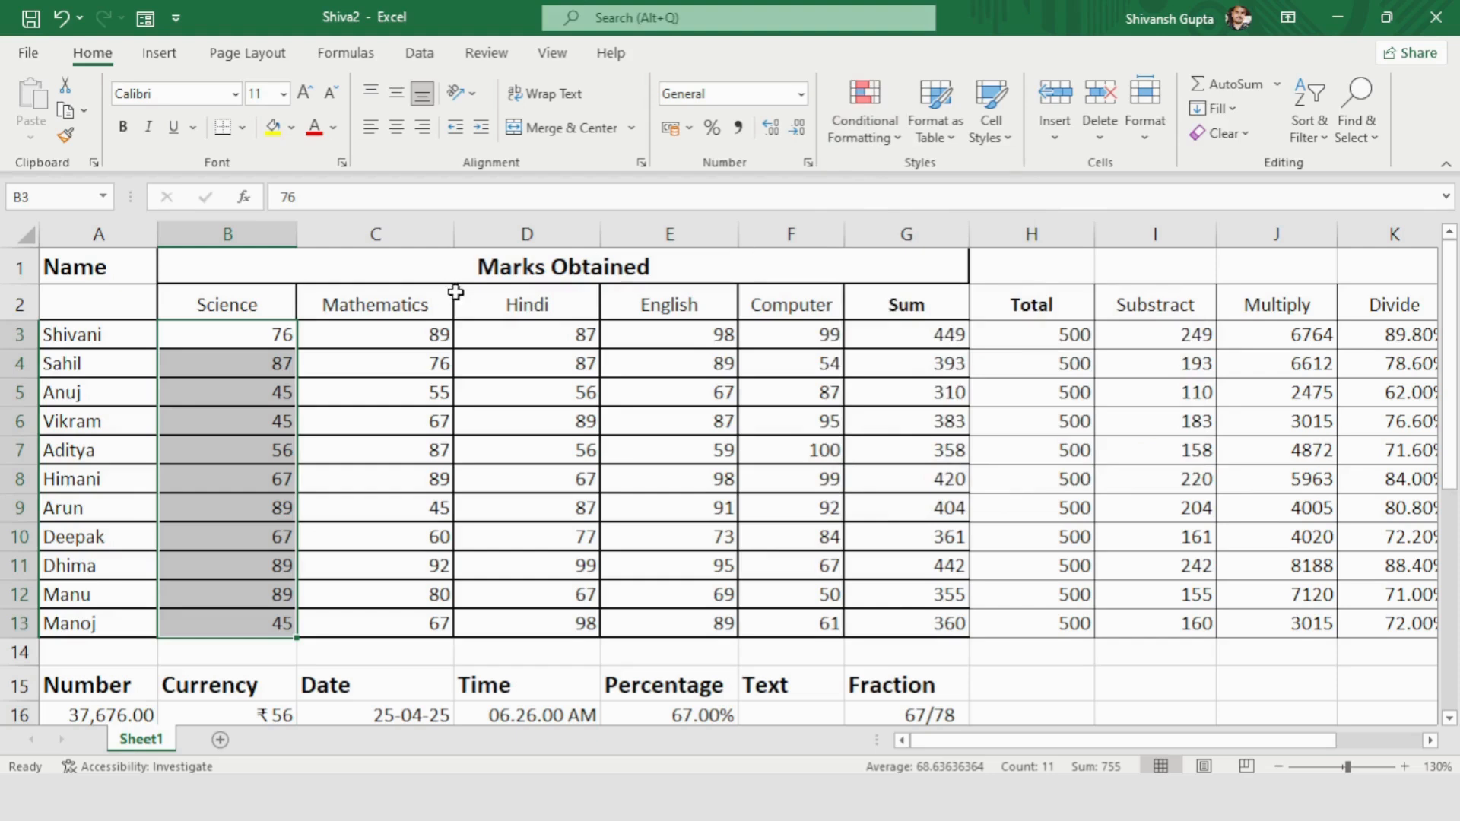
# - Widen the Science column B and apply green gradient-fill data bars to its marks in B3:B13
pyautogui.click(252, 305)
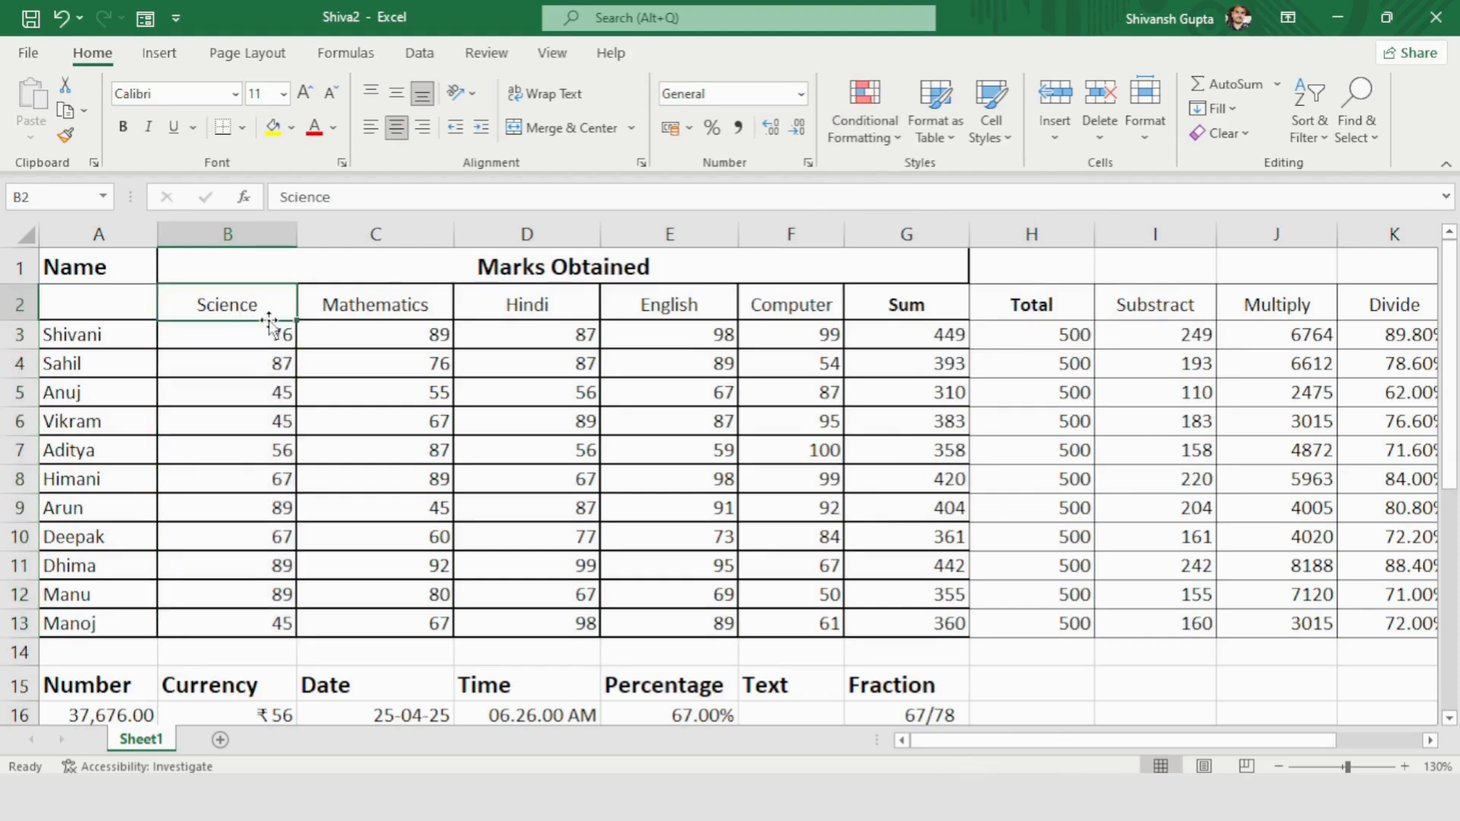
pyautogui.moveTo(292, 234); pyautogui.dragTo(369, 235)
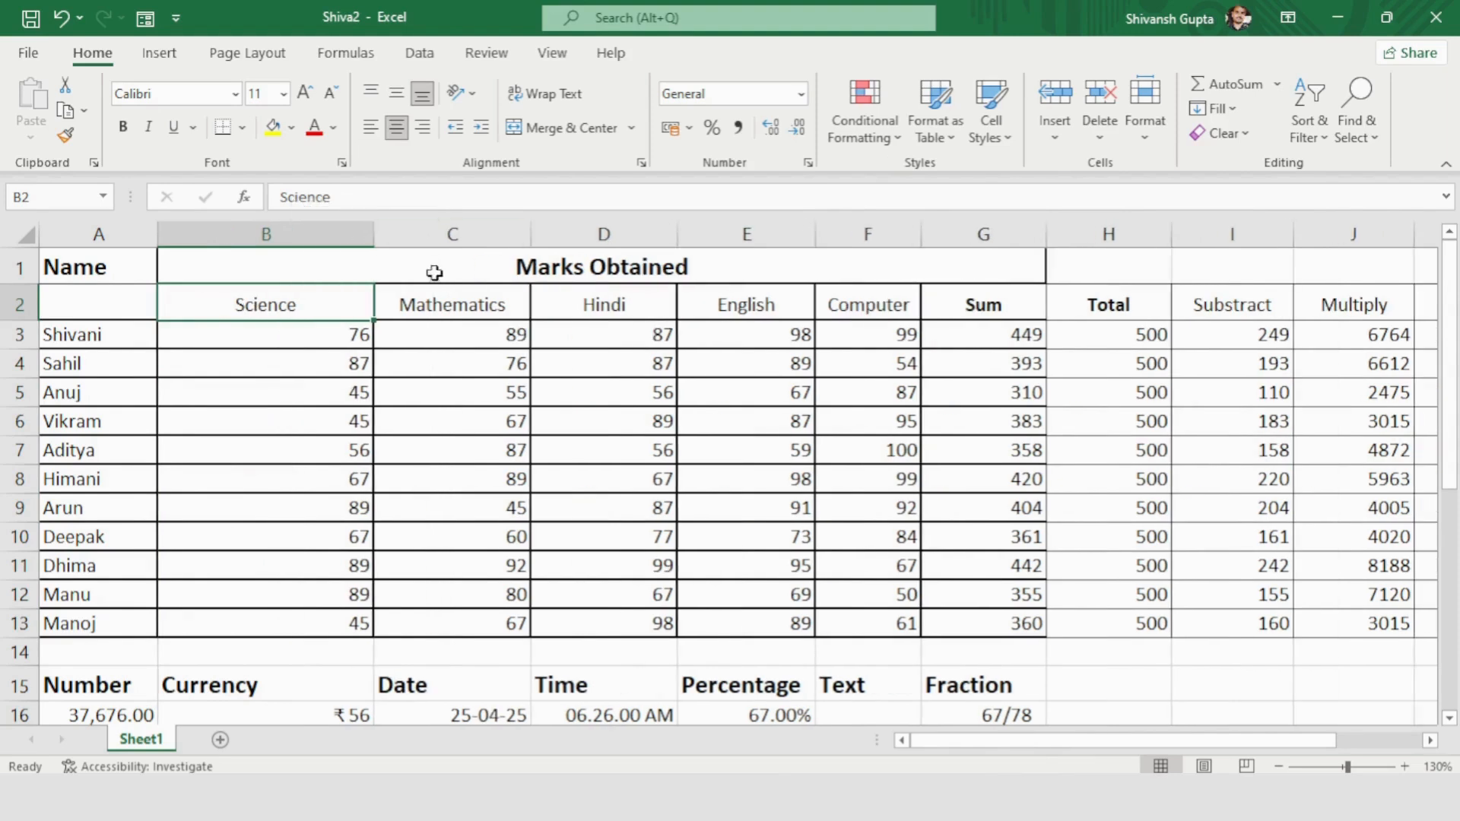
pyautogui.moveTo(305, 334); pyautogui.dragTo(291, 615)
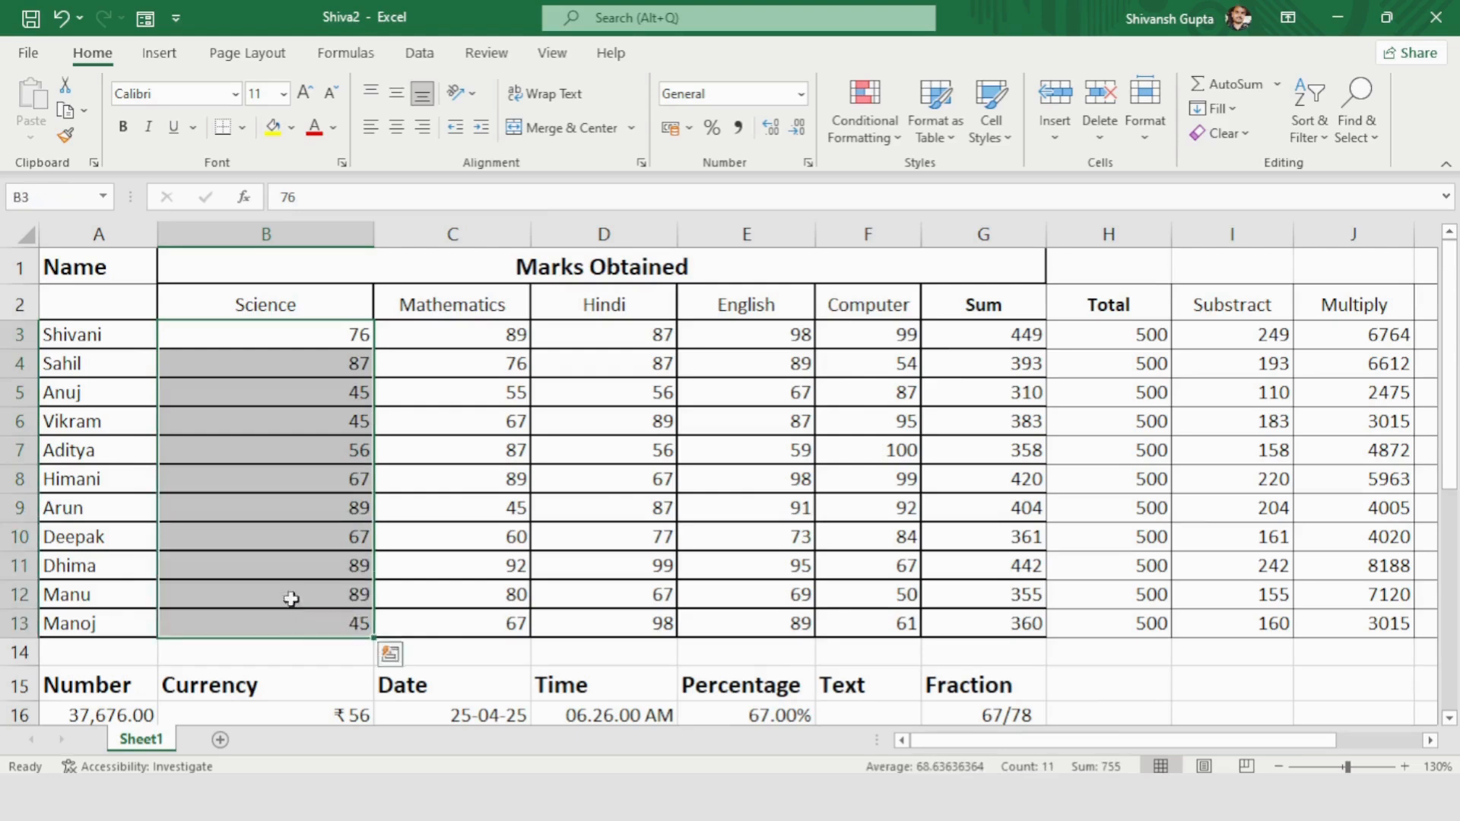
pyautogui.click(839, 144)
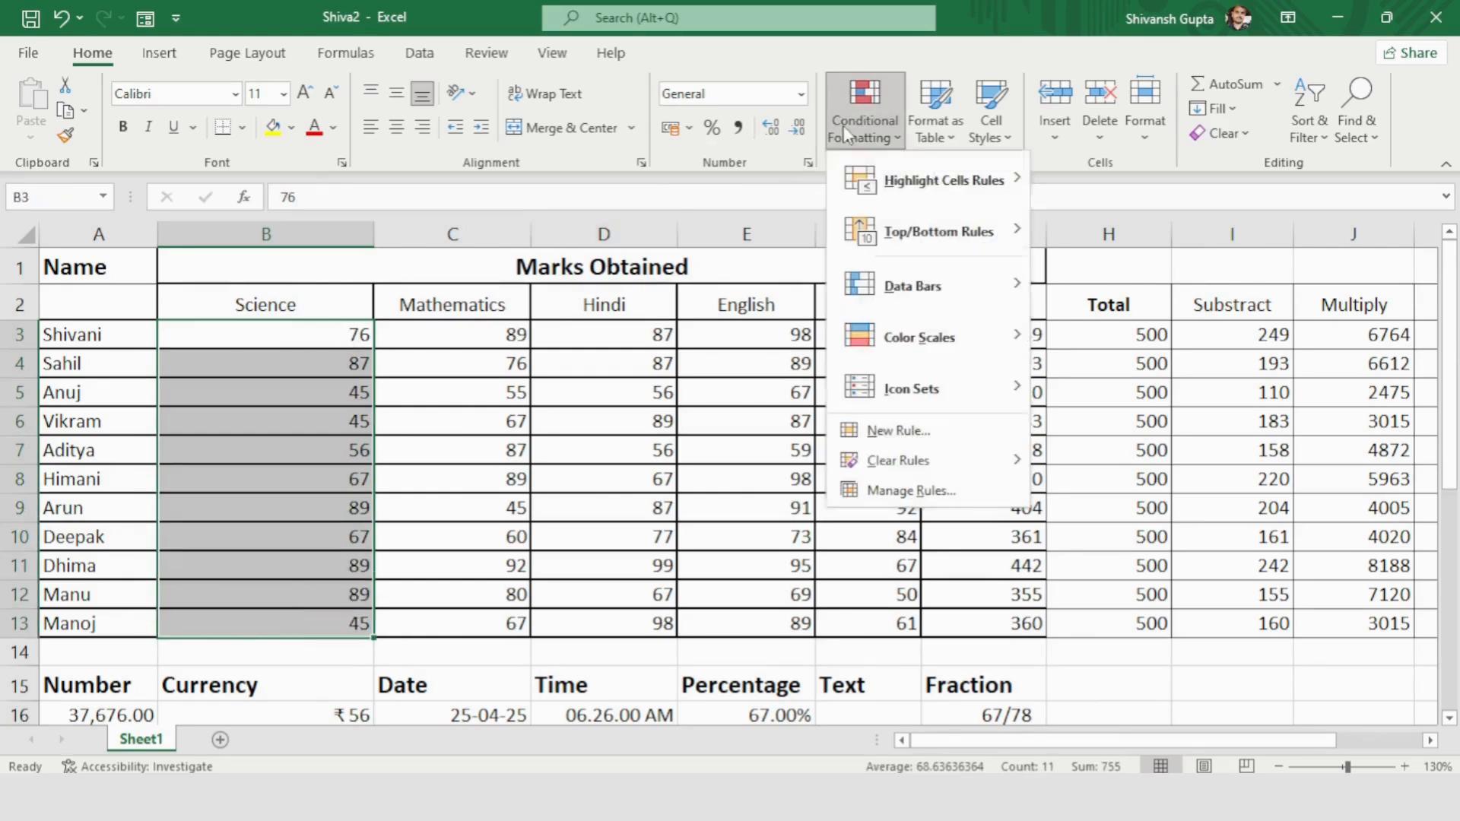
pyautogui.moveTo(903, 181)
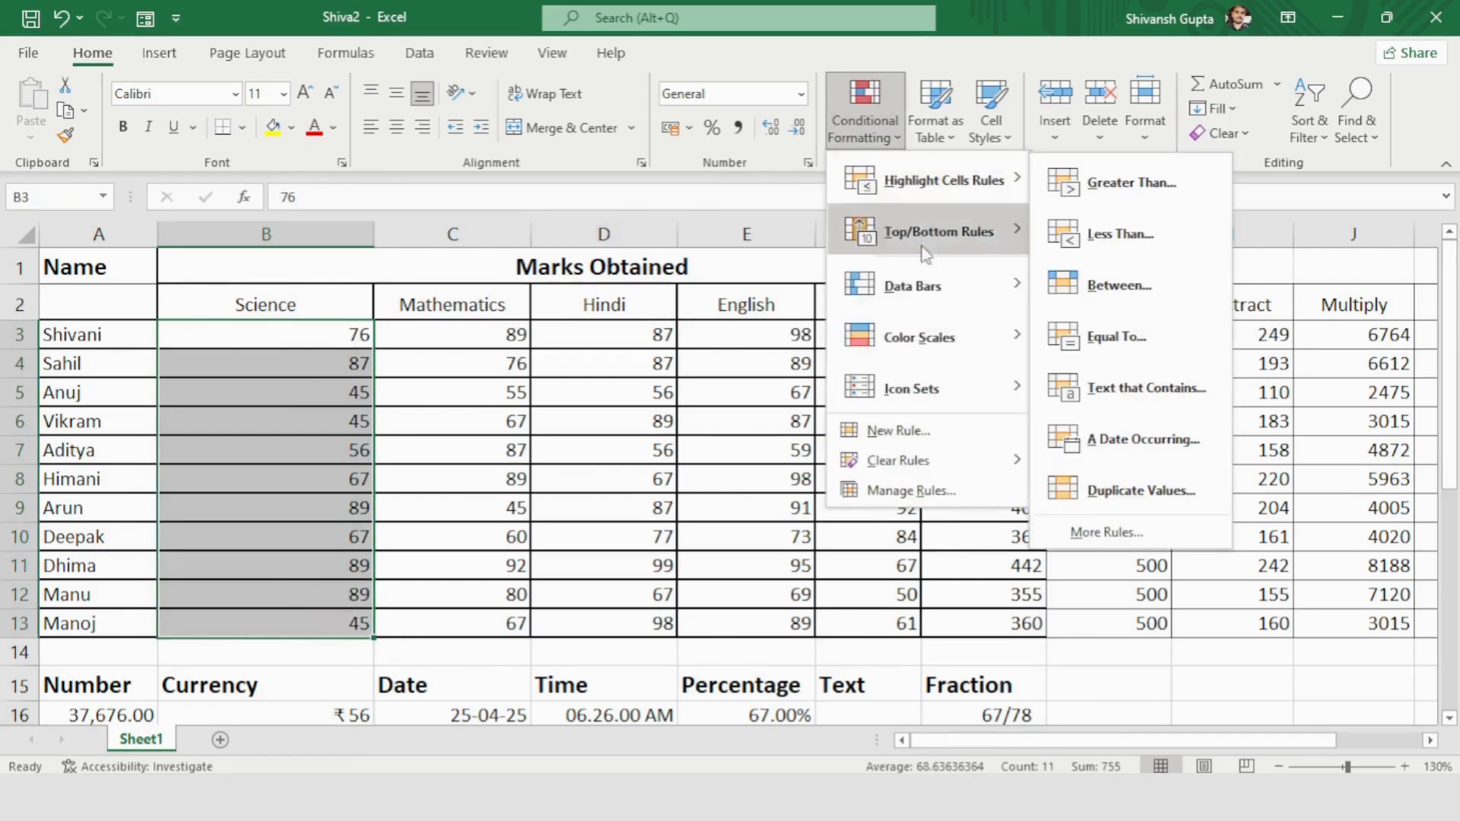
pyautogui.moveTo(958, 296)
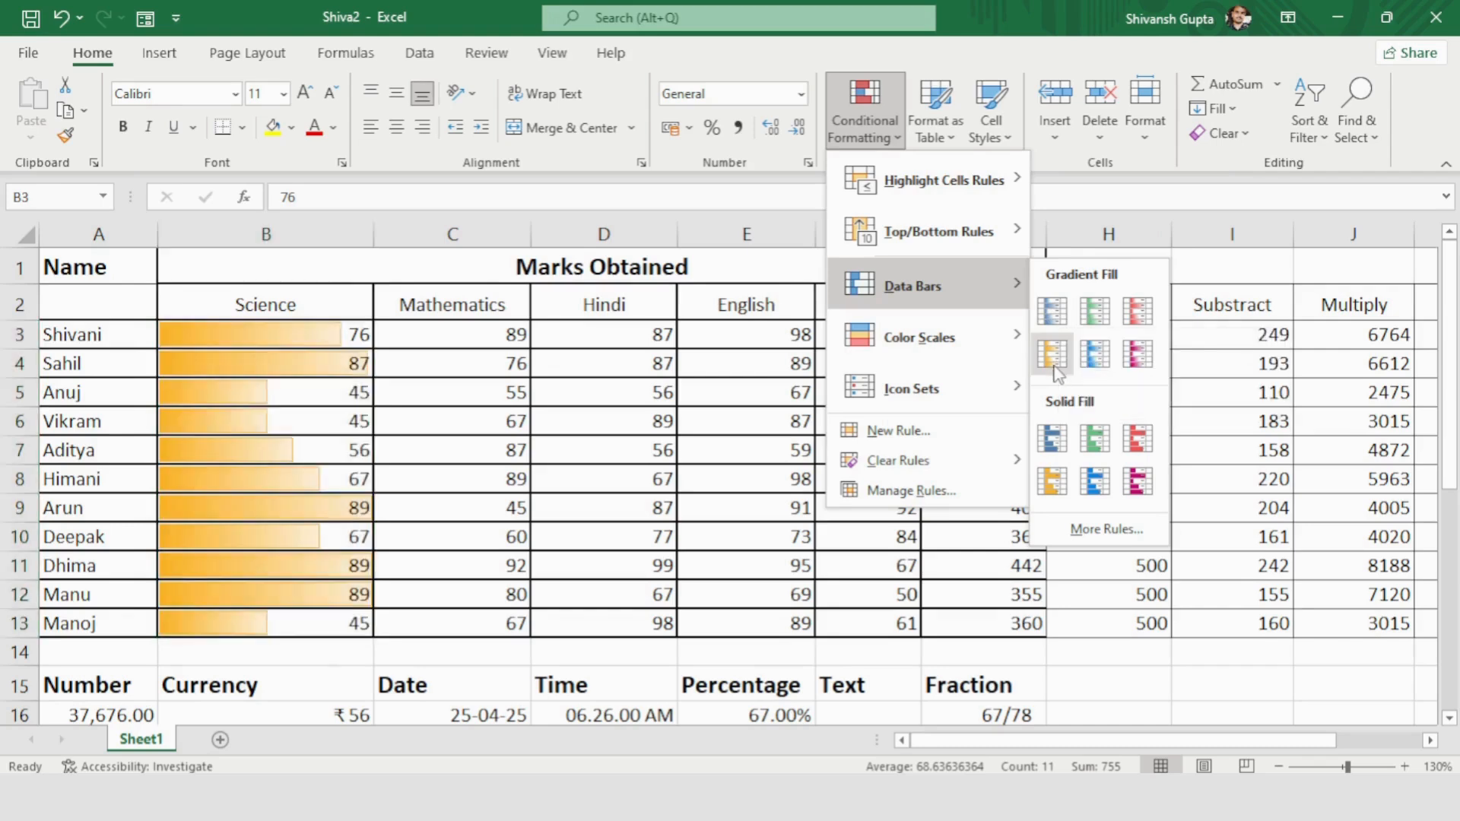
pyautogui.click(1086, 318)
pyautogui.click(320, 368)
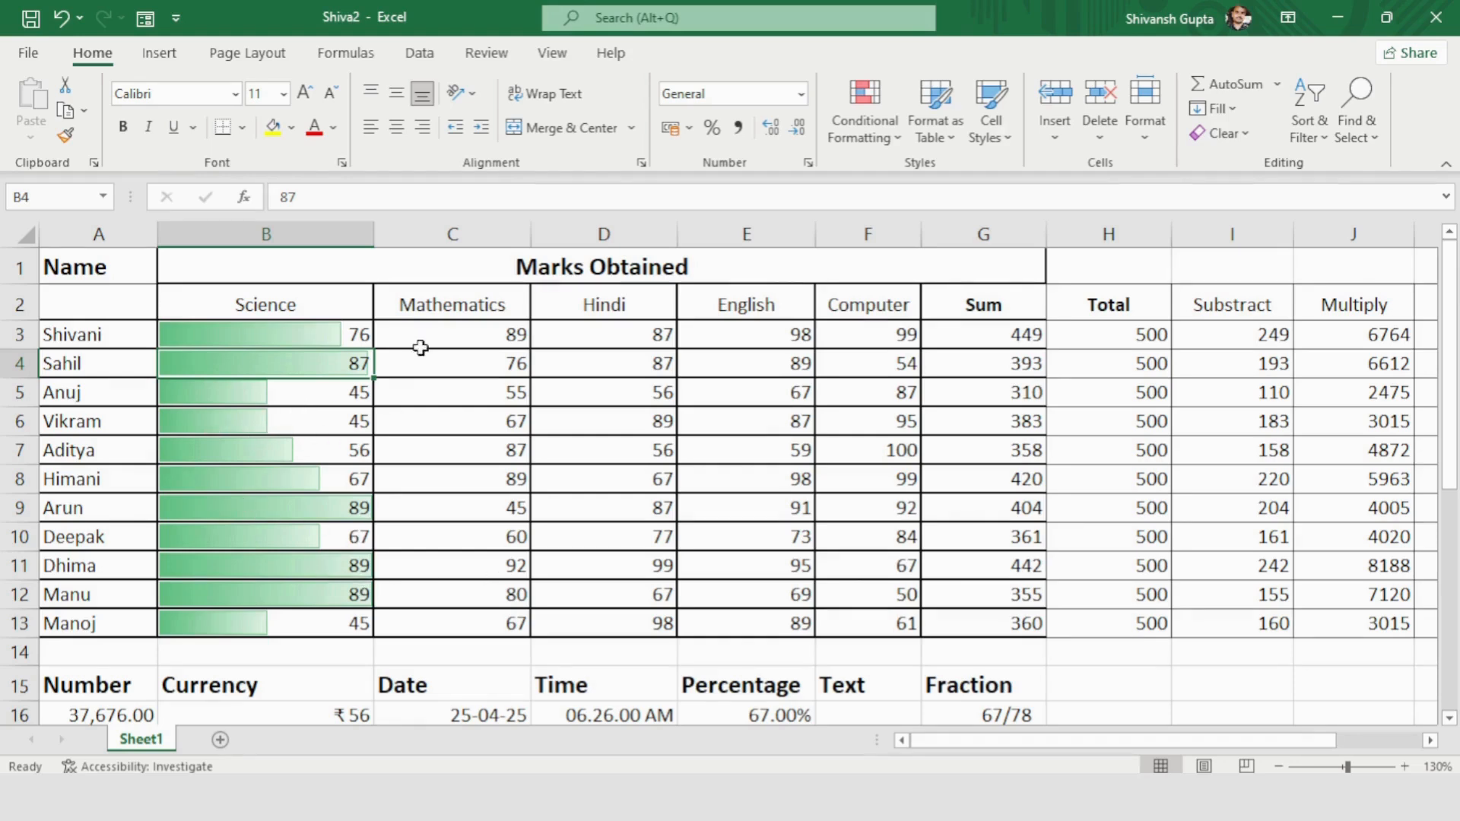
# - Clear the conditional formatting rules from only the selected cell B4 in the Science column
pyautogui.click(855, 121)
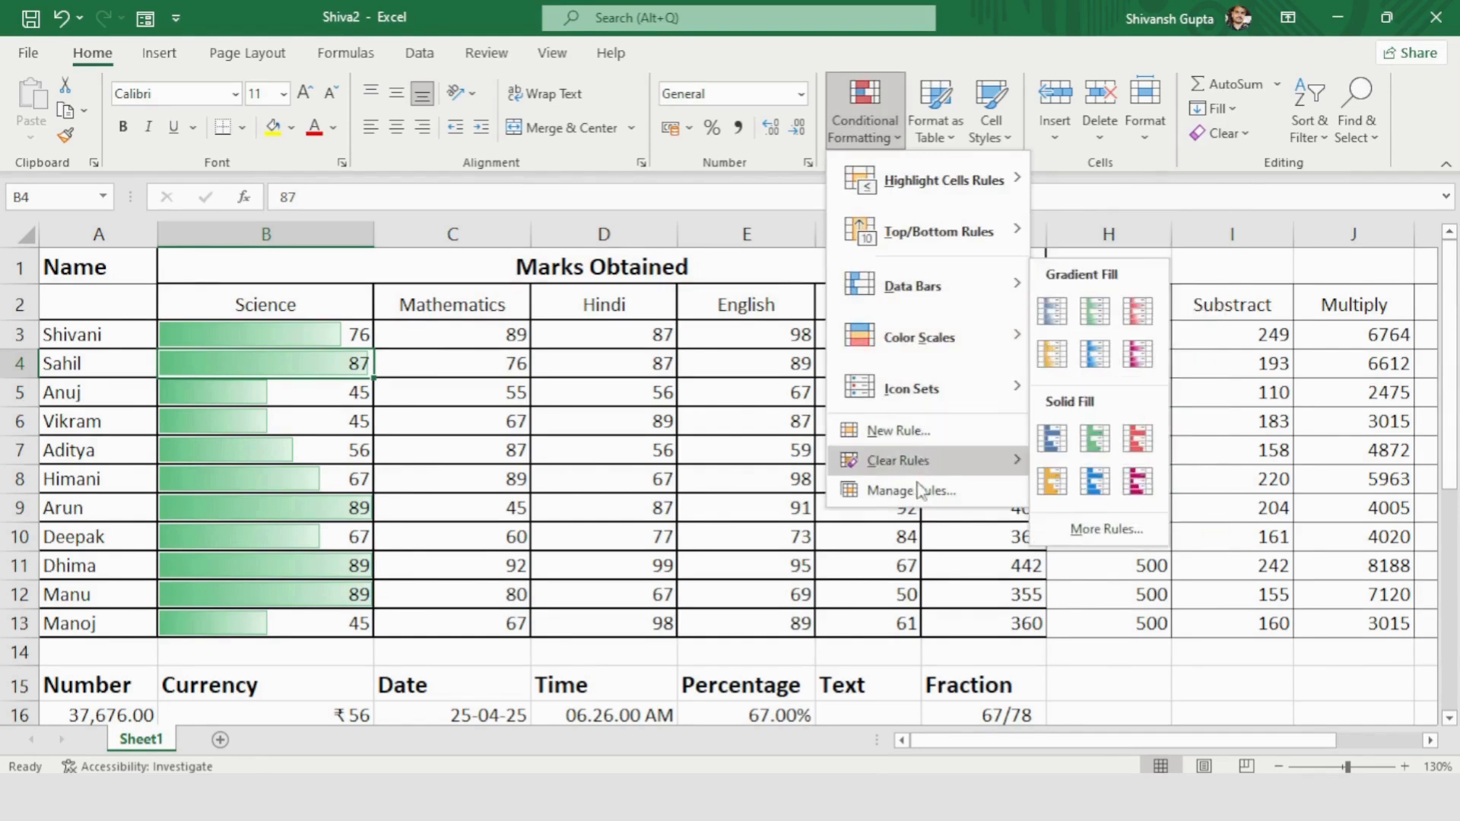
pyautogui.moveTo(921, 473)
pyautogui.click(1110, 462)
pyautogui.click(874, 112)
pyautogui.click(426, 289)
# - Clear the conditional formatting rules from the entire sheet, with the Science marks B3:B13 selected
pyautogui.moveTo(327, 333); pyautogui.dragTo(329, 622)
pyautogui.click(864, 122)
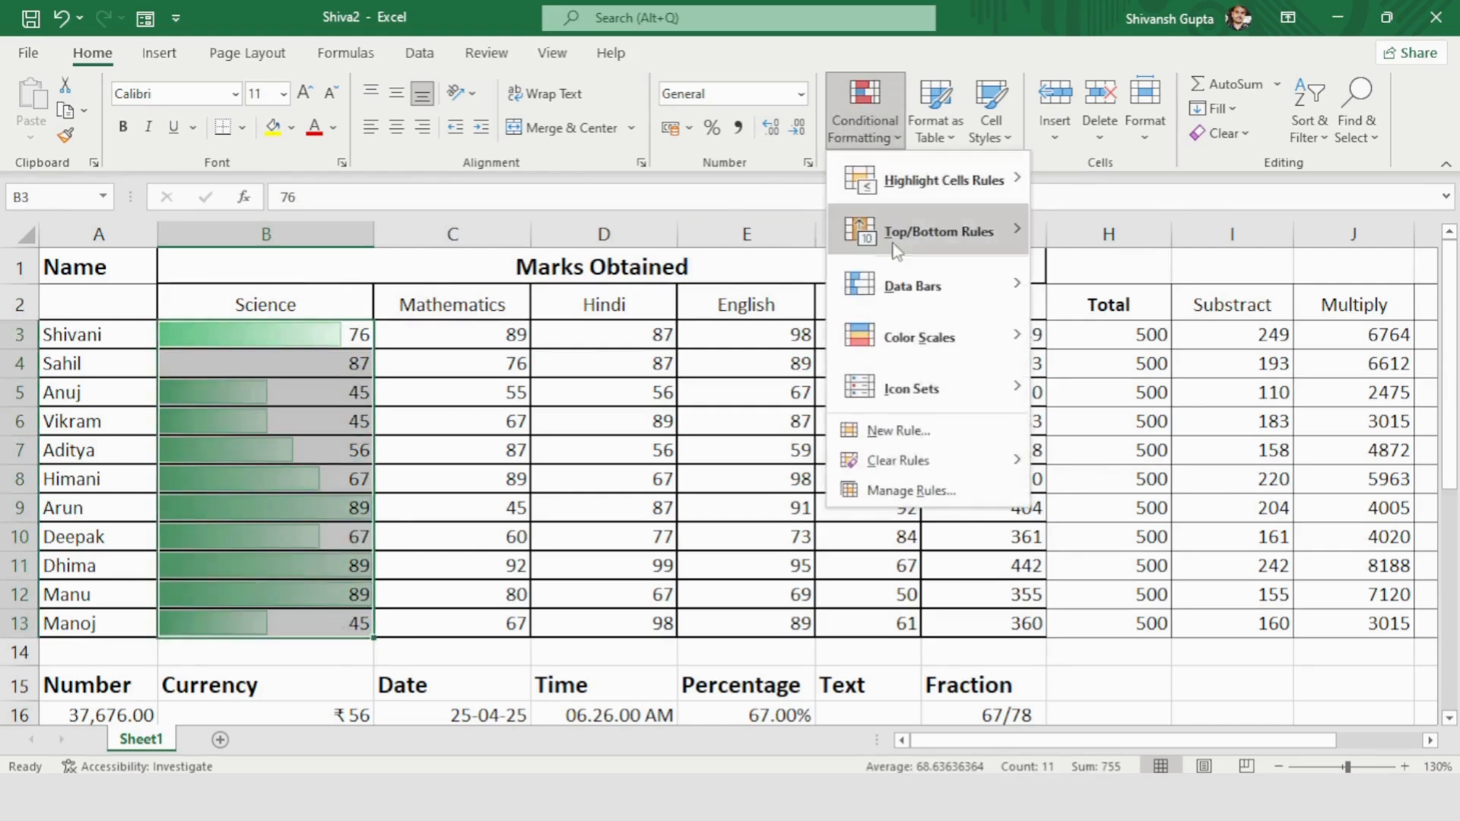
pyautogui.moveTo(989, 462)
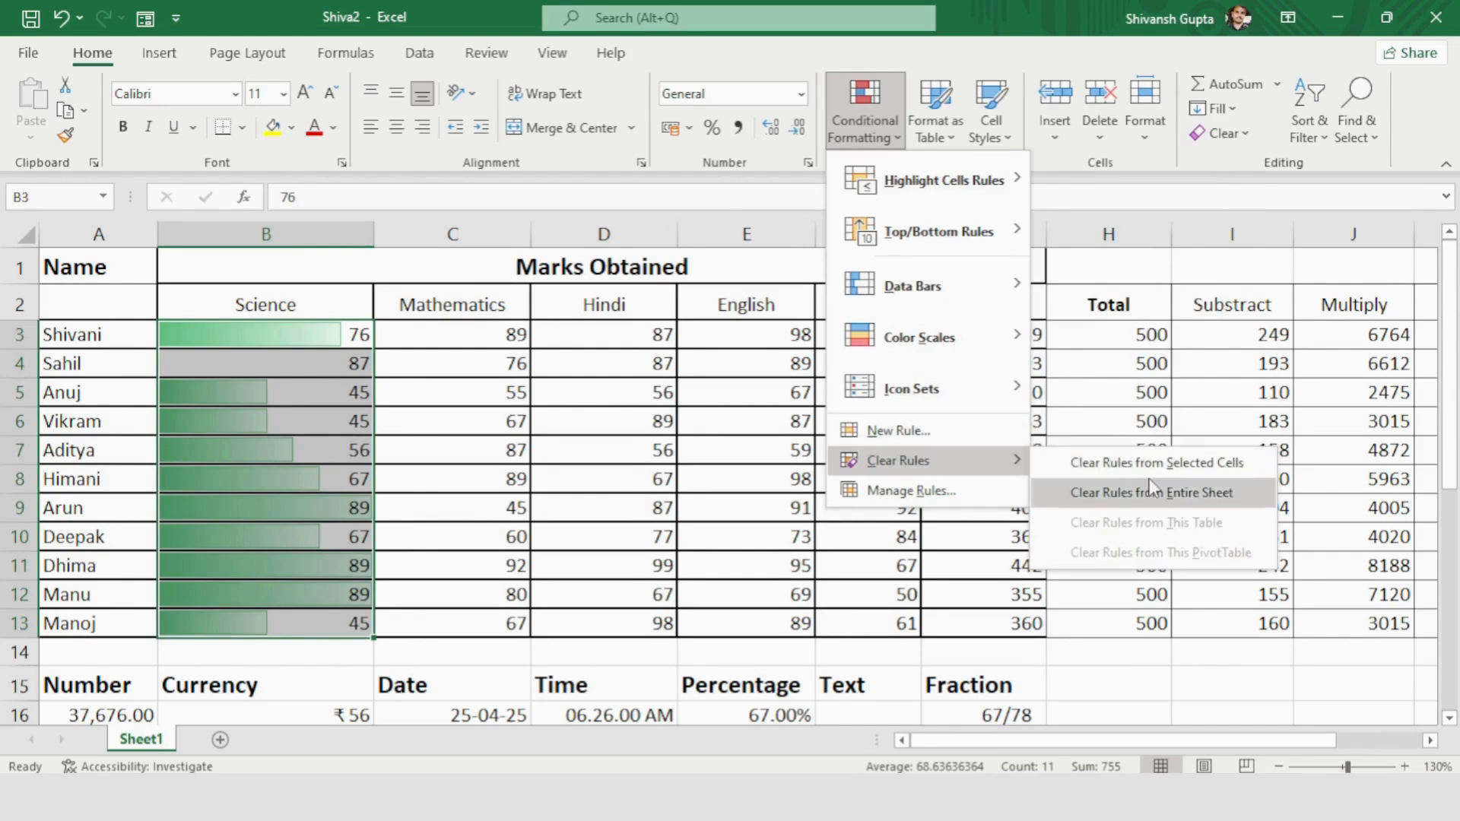
pyautogui.click(1152, 492)
pyautogui.click(603, 357)
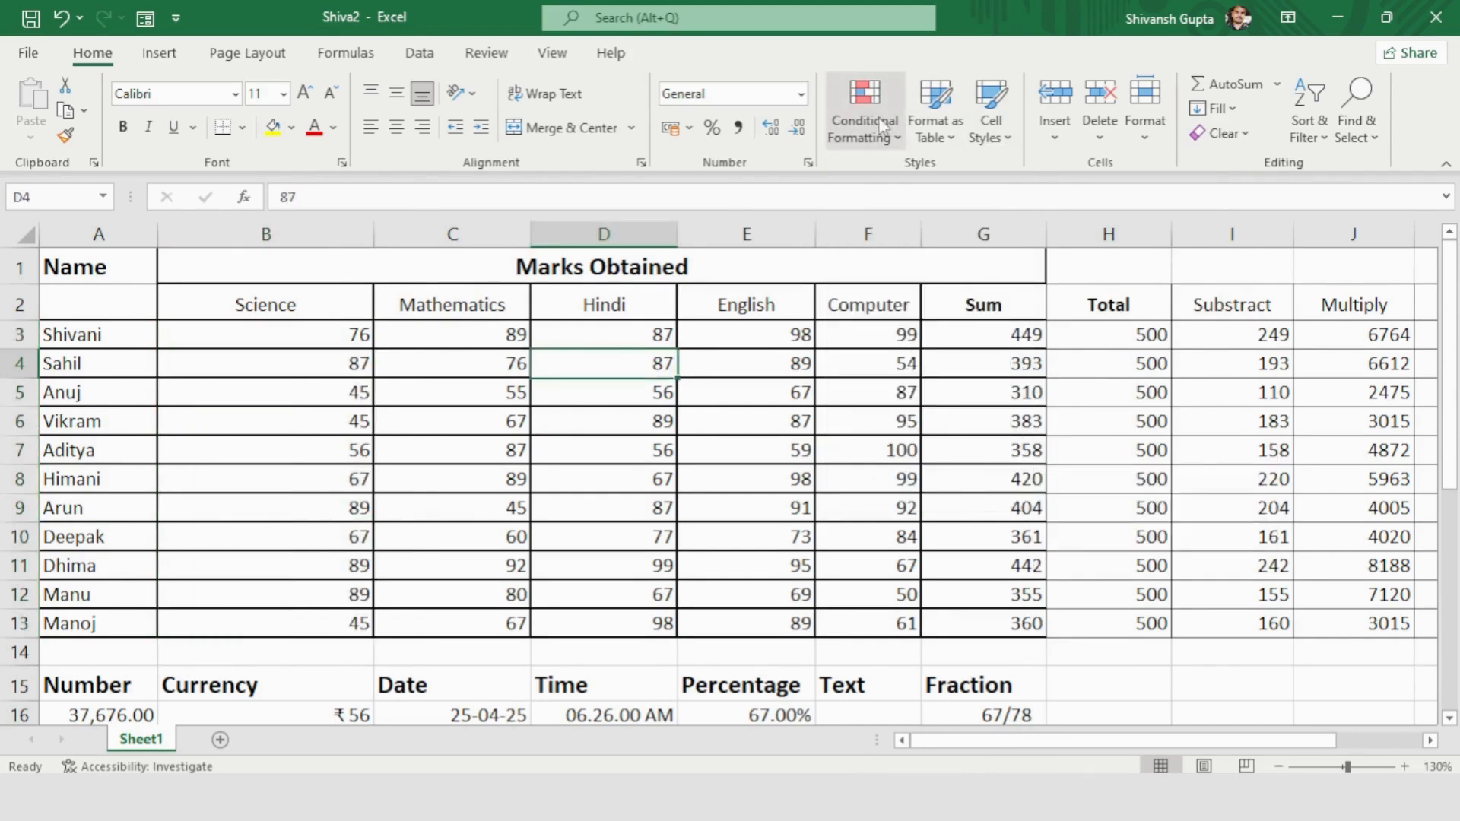
# - Preview the Color Scales and Icon Sets conditional formatting on the Science marks in B3:B13
pyautogui.moveTo(300, 339); pyautogui.dragTo(316, 623)
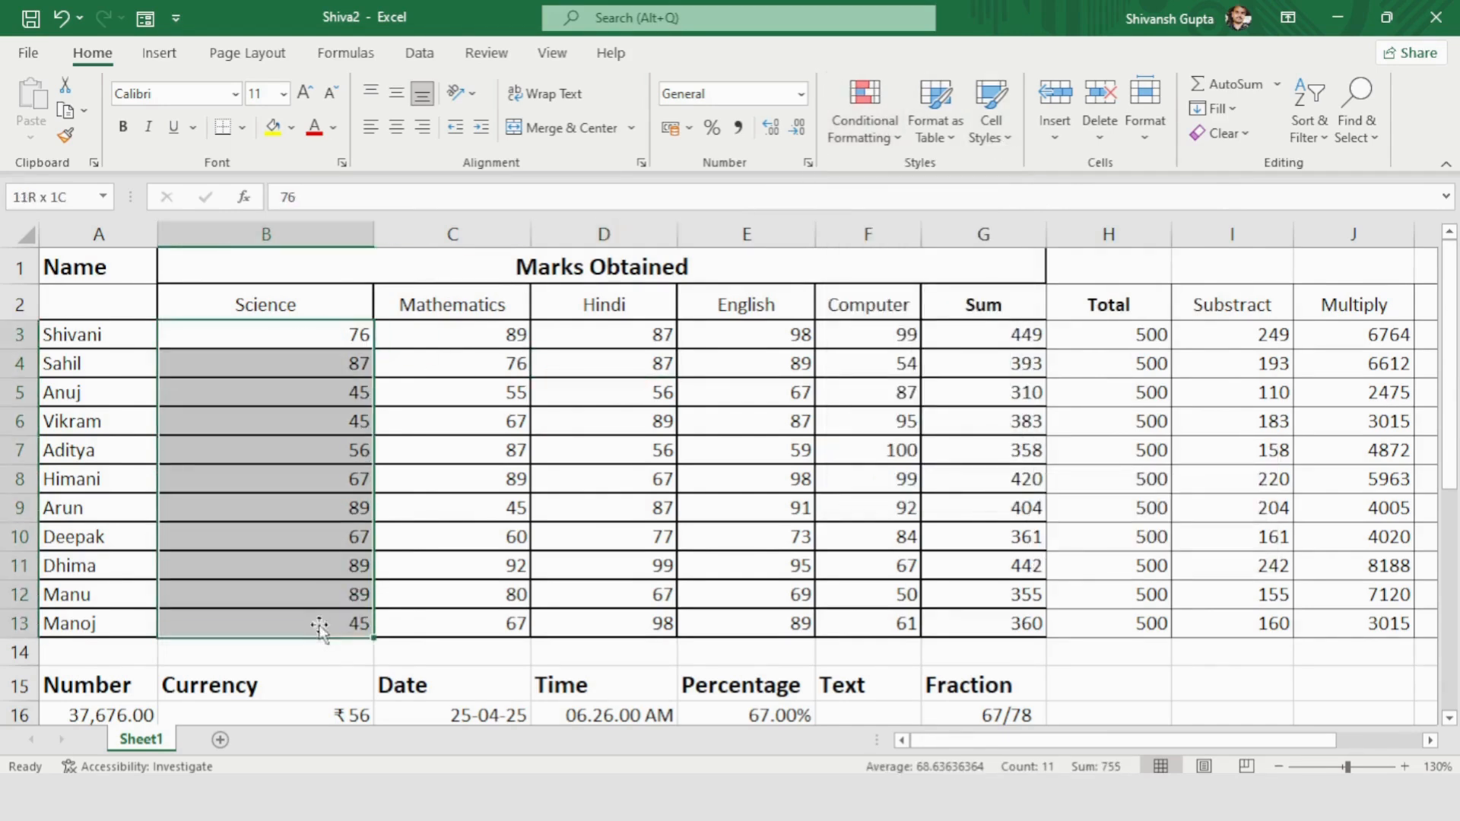
pyautogui.click(839, 142)
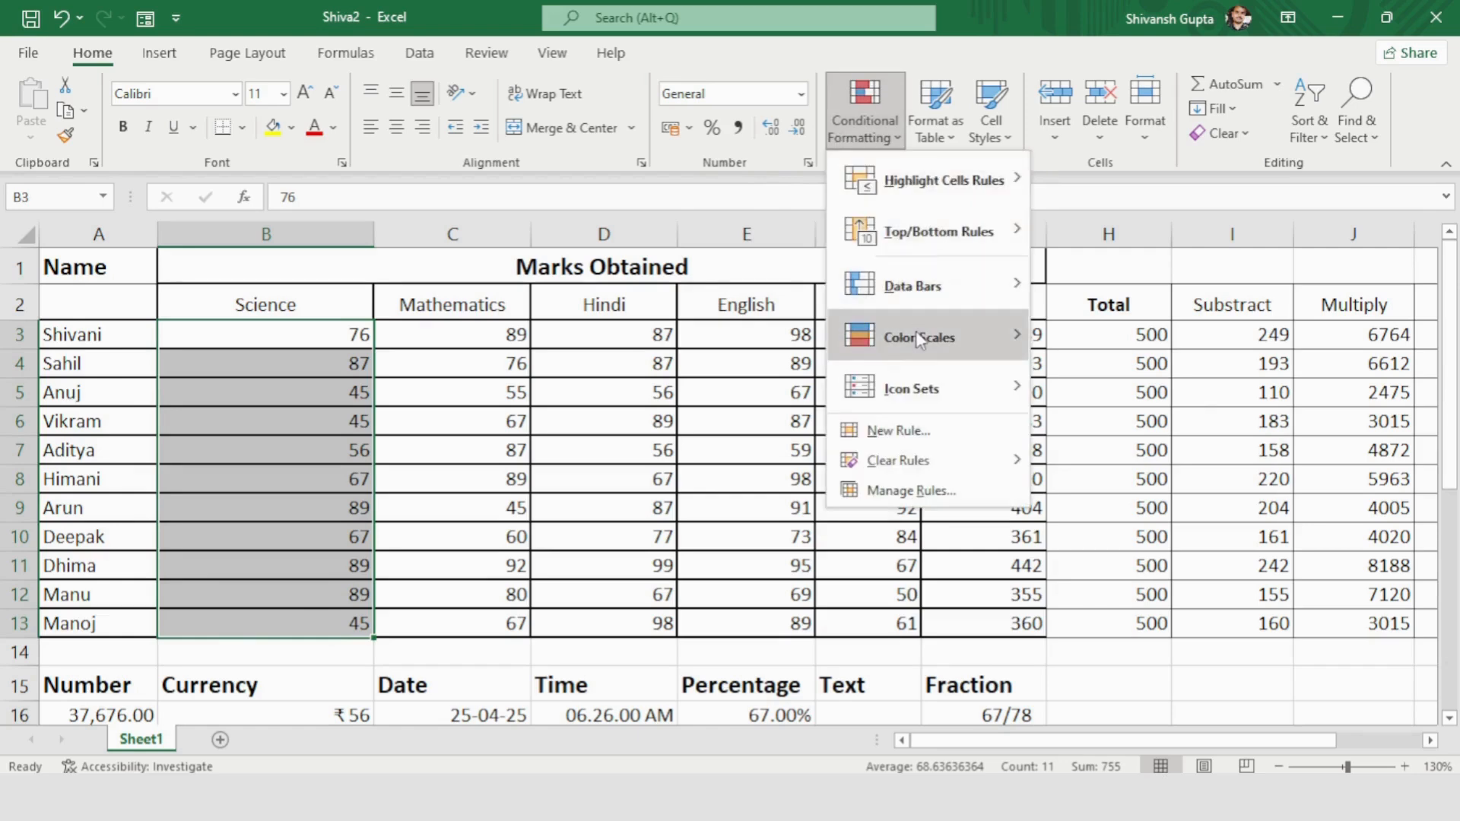
pyautogui.moveTo(919, 340)
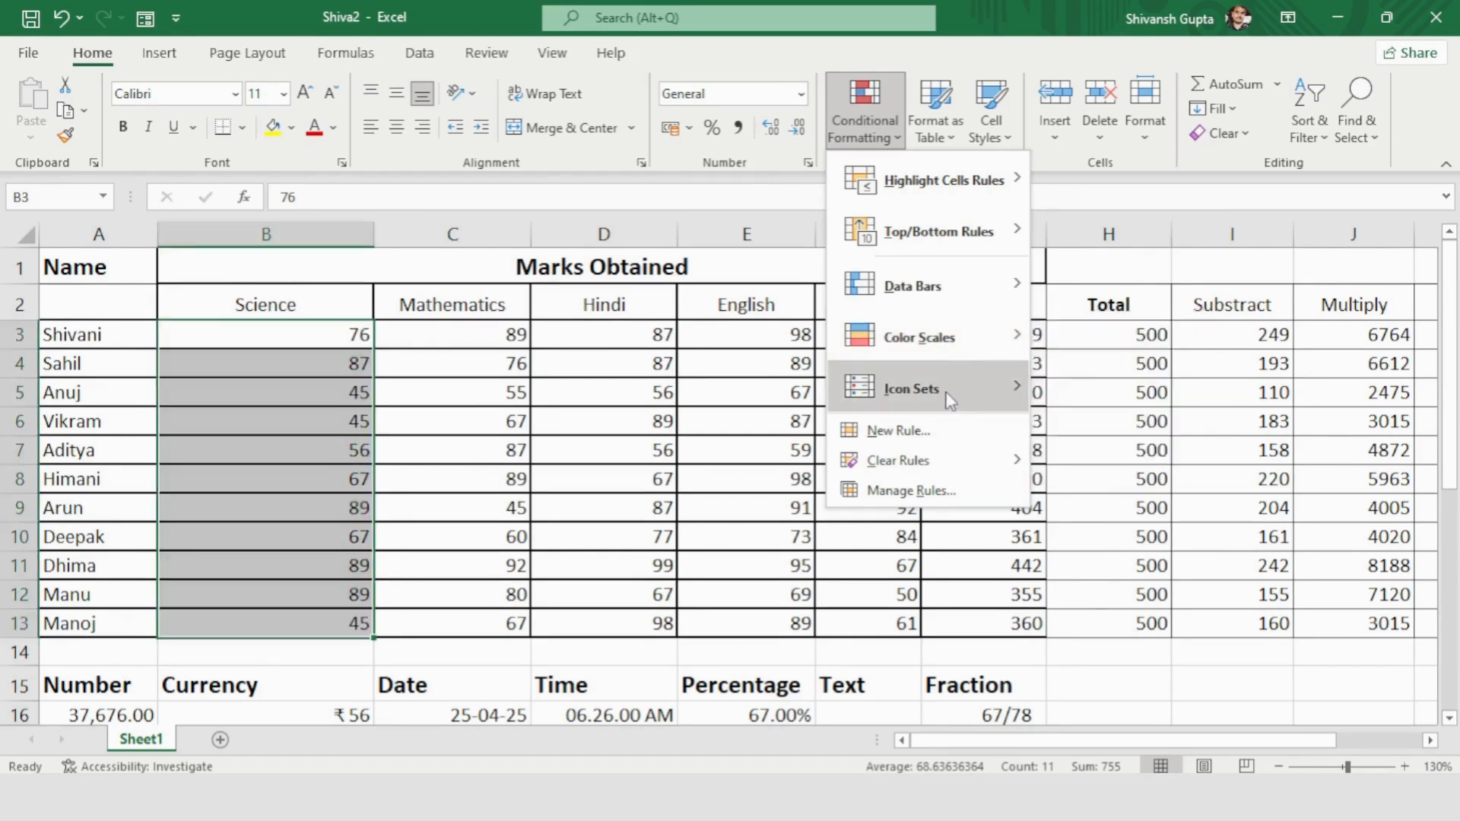
pyautogui.moveTo(949, 402)
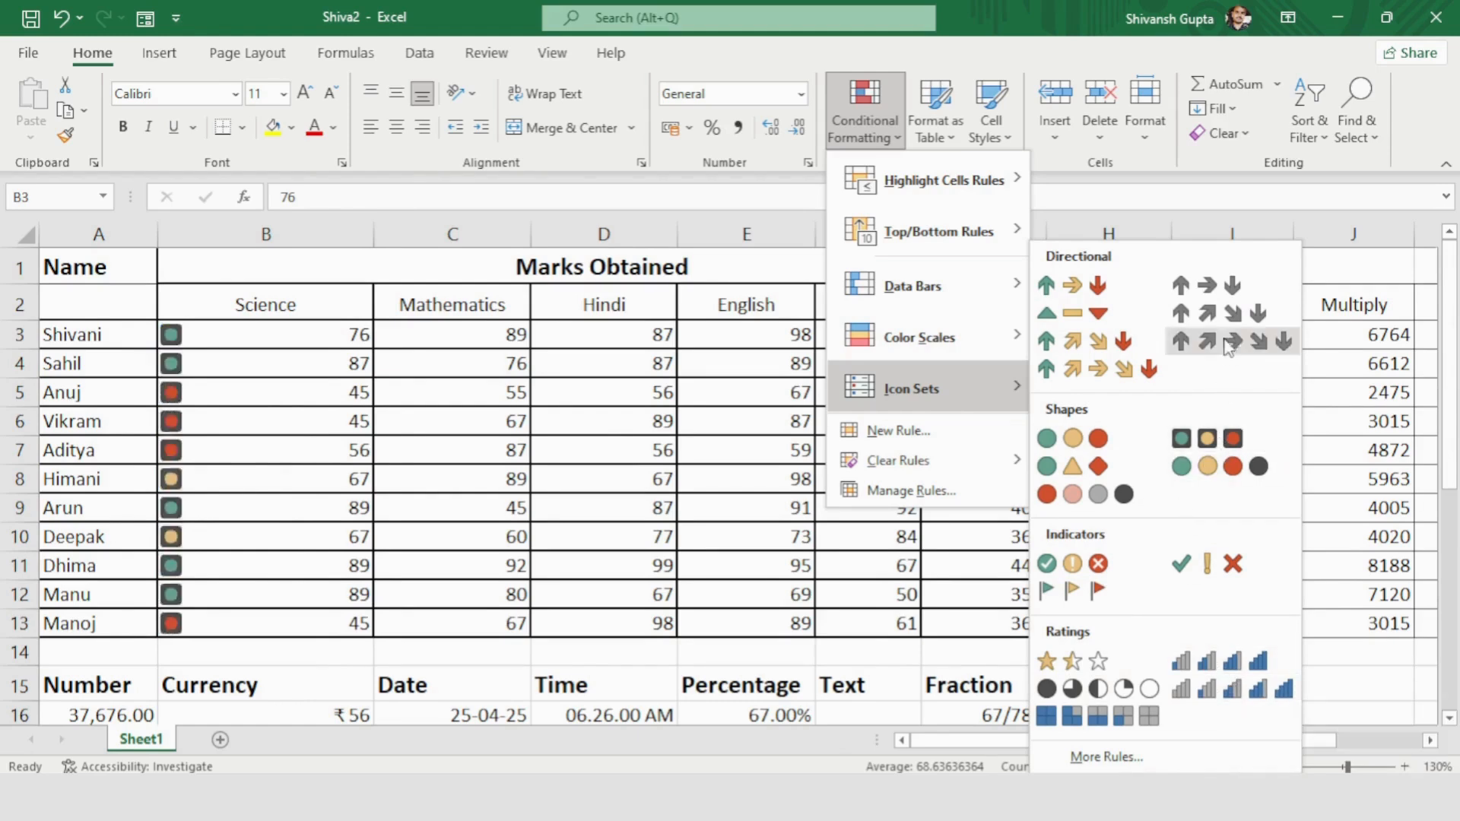
# - Examine the New Formatting Rule options and the Icon Sets gallery for B3:B13, and leave both without applying anything
pyautogui.click(898, 431)
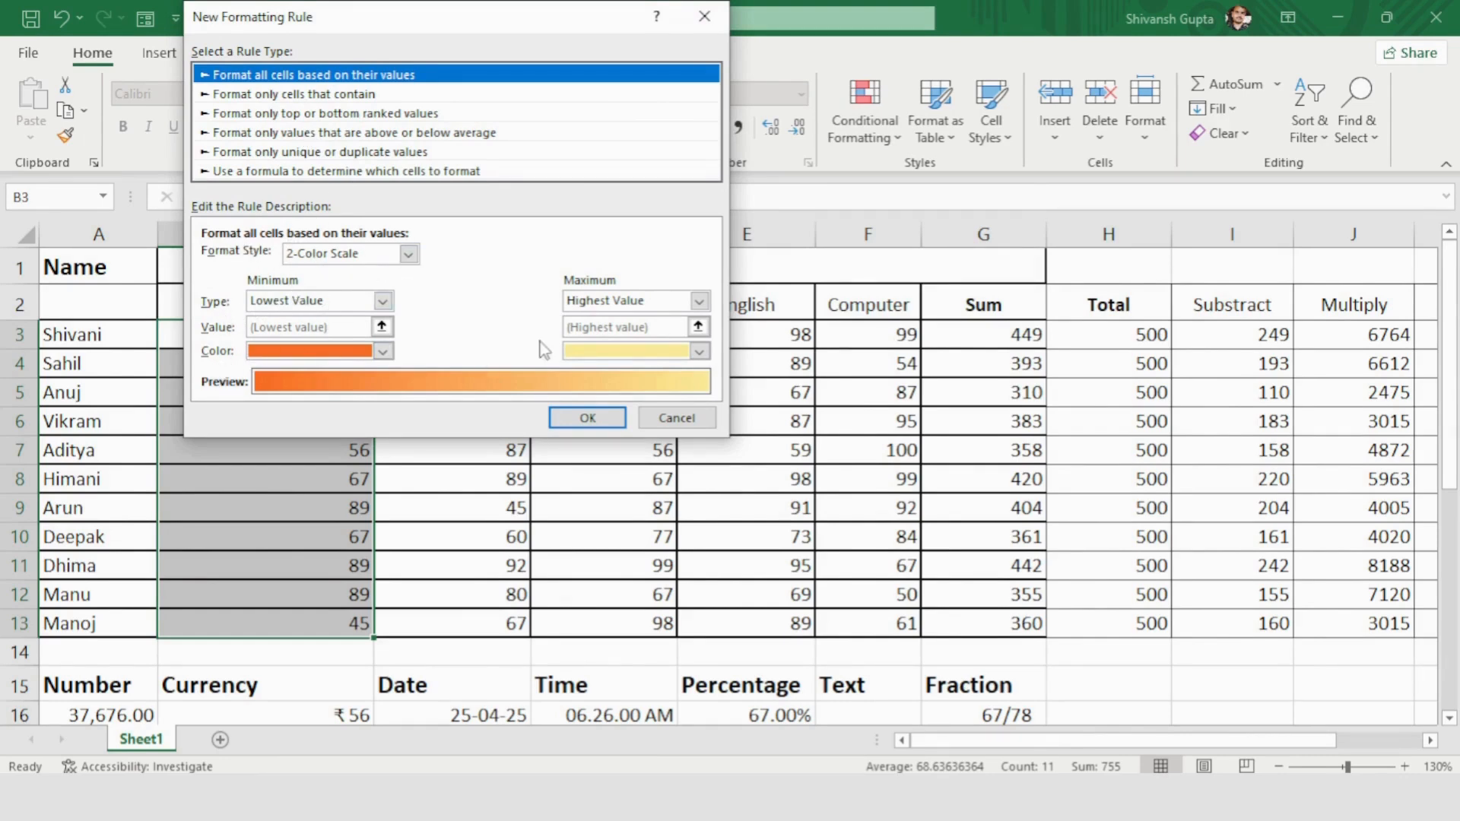
pyautogui.click(676, 417)
pyautogui.click(857, 137)
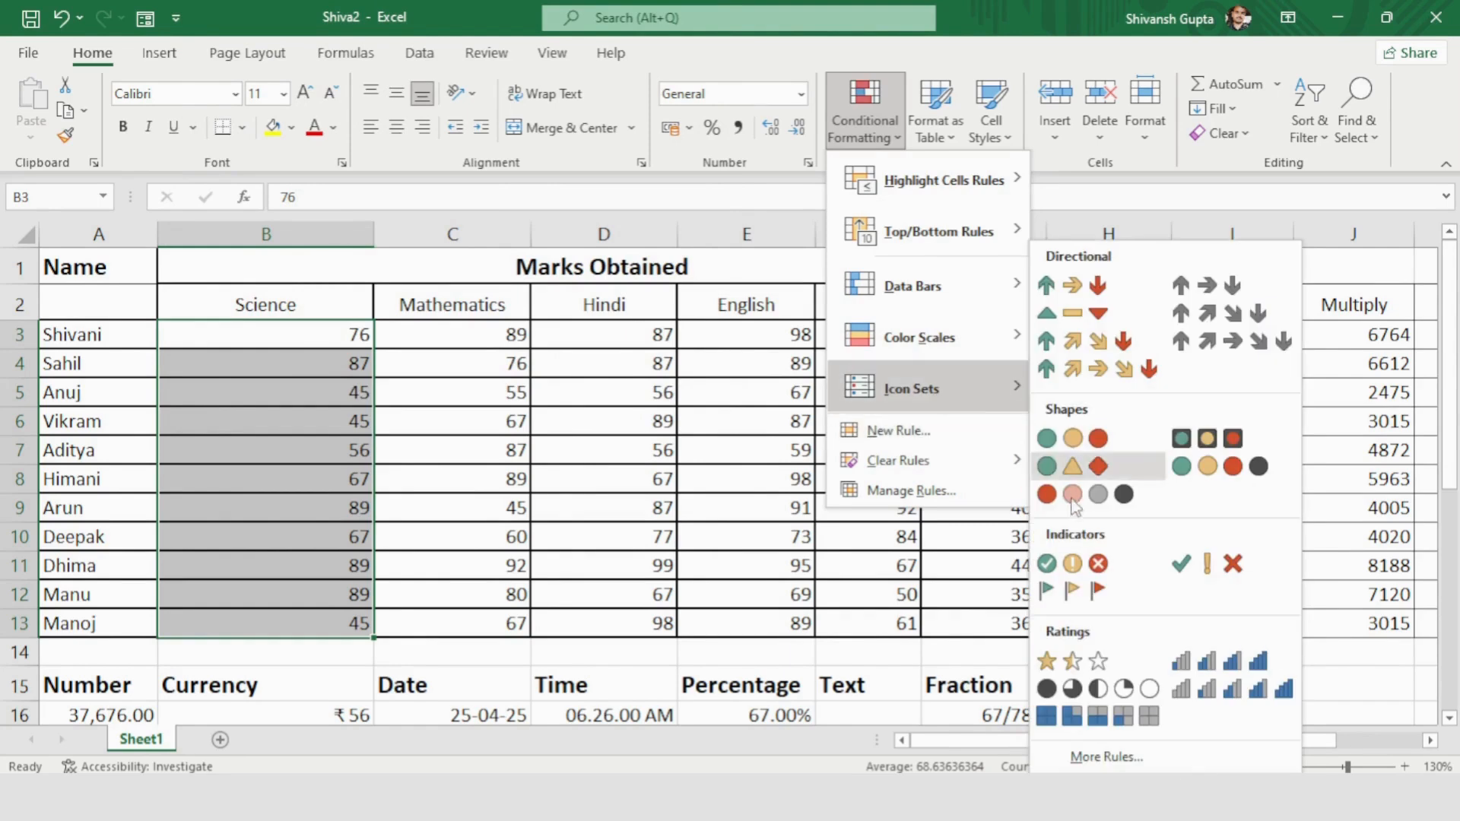
pyautogui.press('Escape')
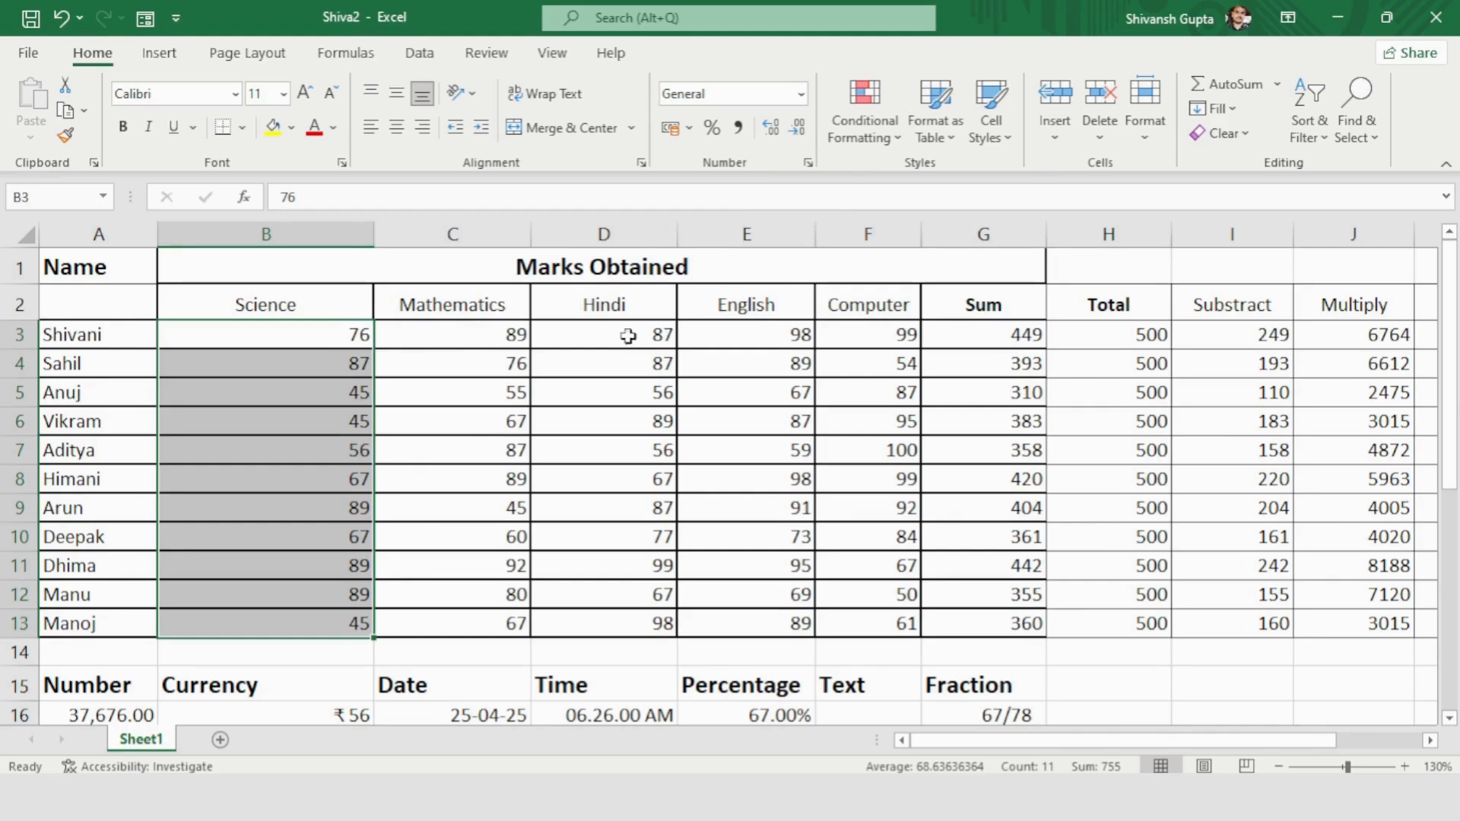
pyautogui.click(383, 342)
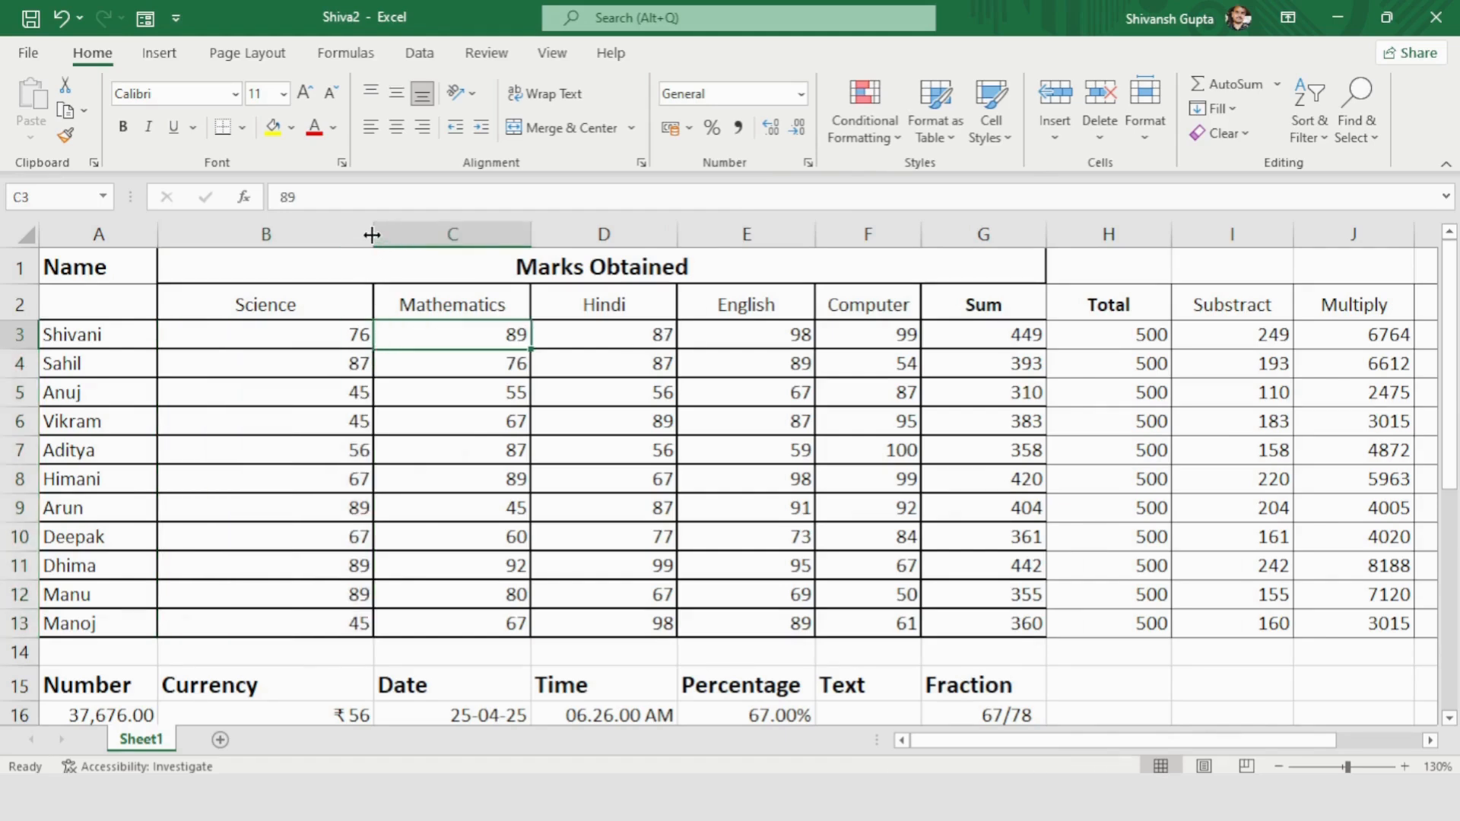